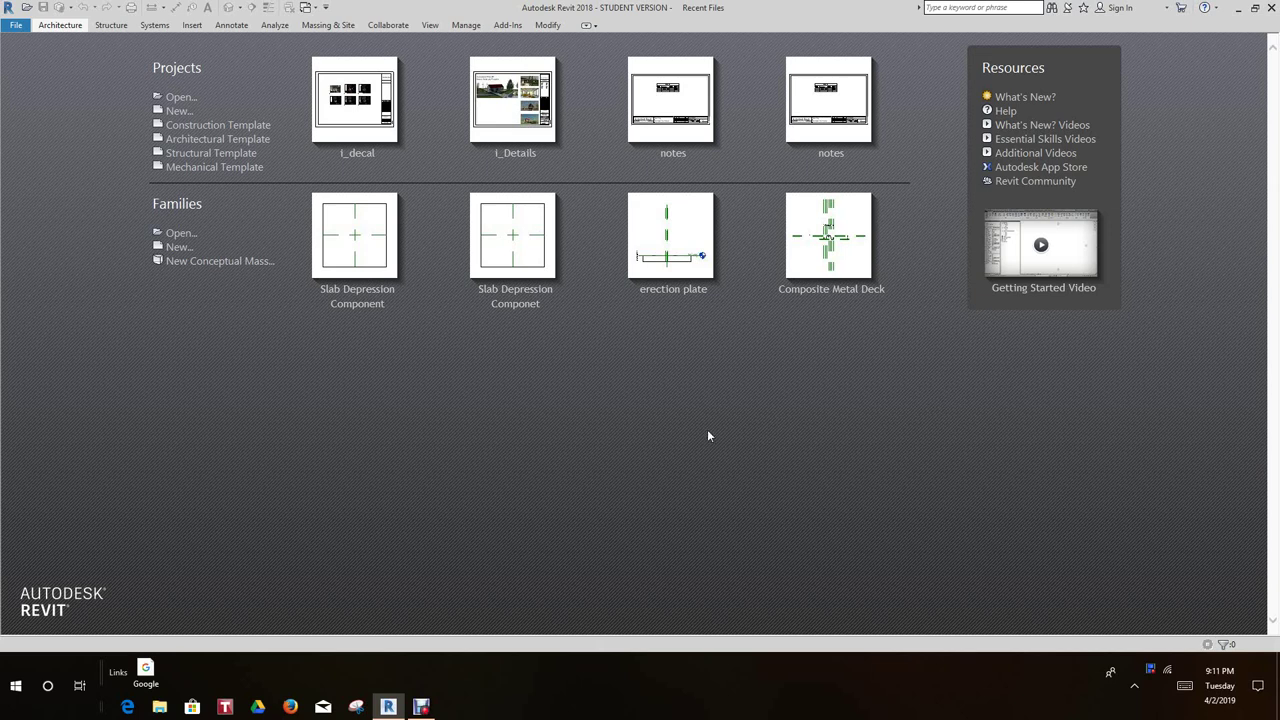
Create a new family from the Structural Stiffener.rft template
left_click(175, 250)
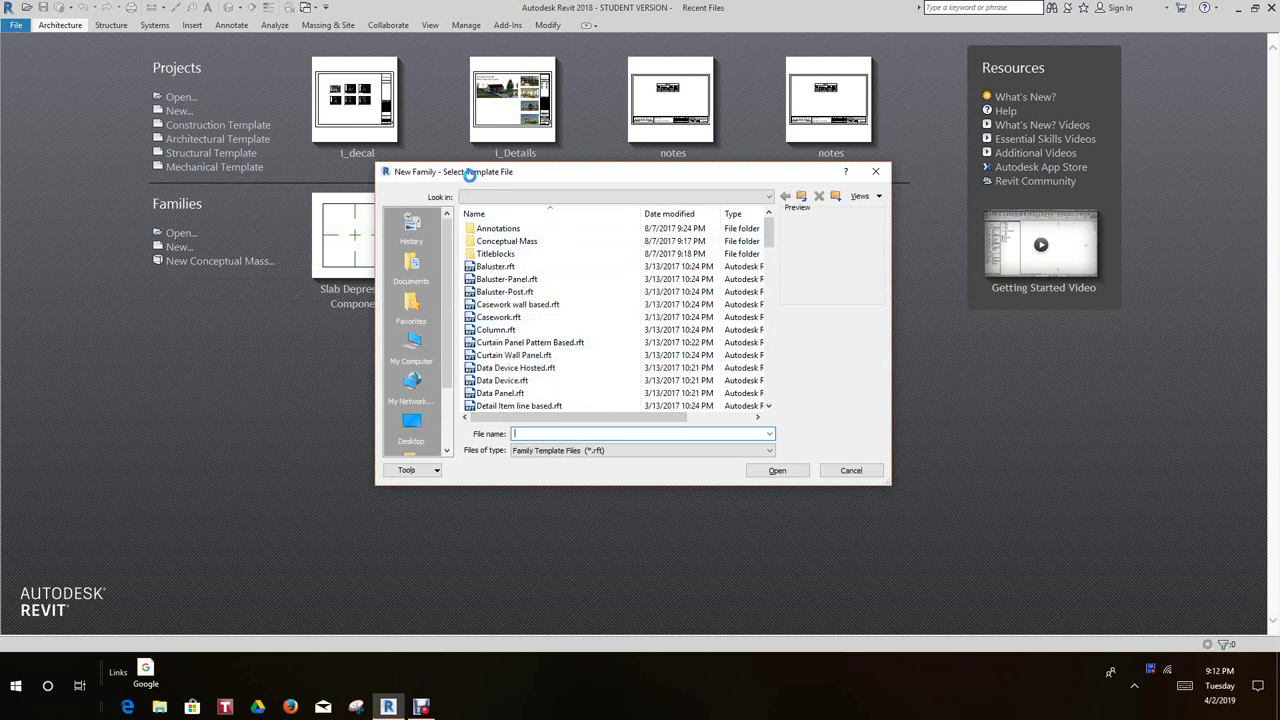
scroll(610, 328, "down", 10)
scroll(613, 332, "down", 2)
scroll(595, 325, "up", 3)
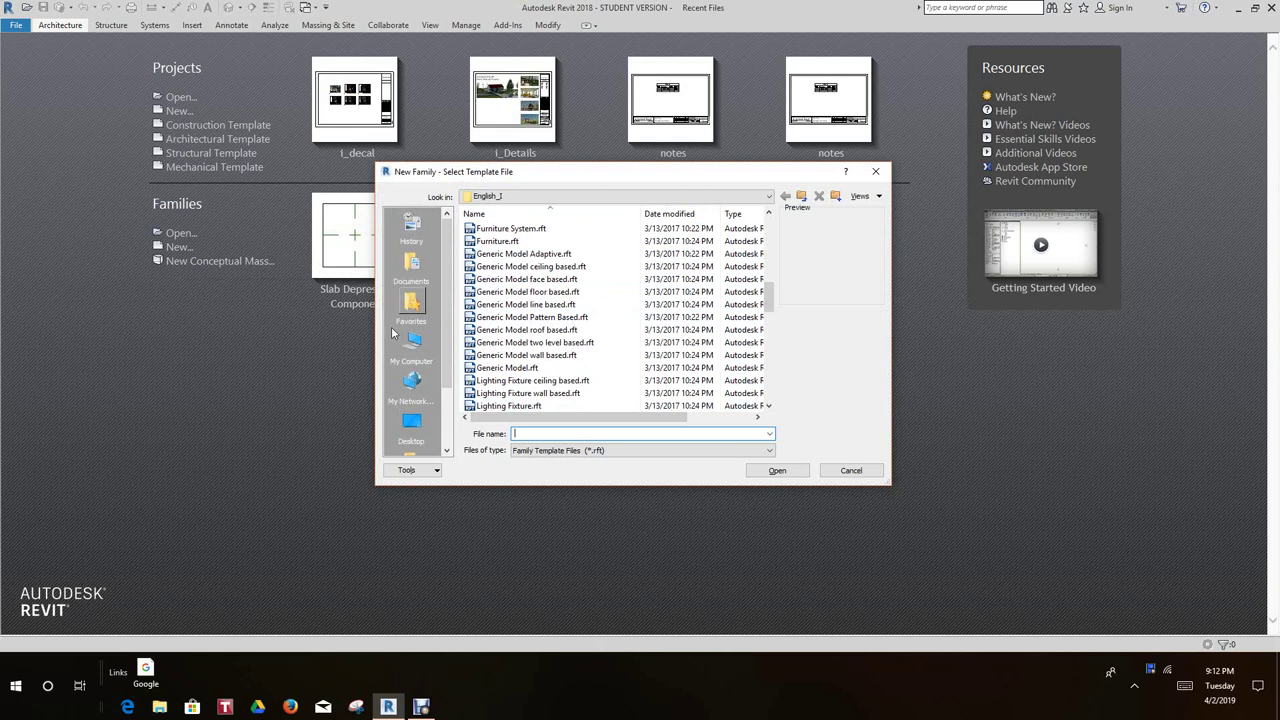
scroll(405, 330, "down", 2)
scroll(531, 355, "down", 10)
scroll(531, 355, "down", 4)
left_click(523, 343)
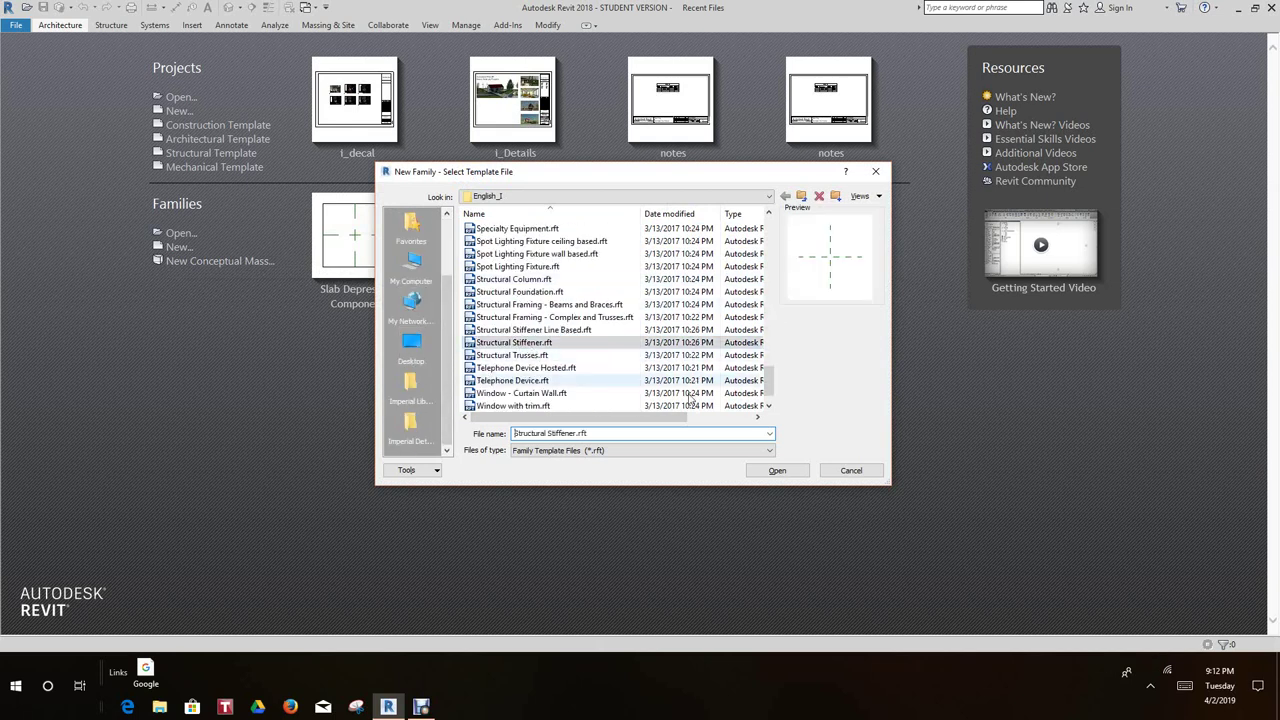
left_click(785, 476)
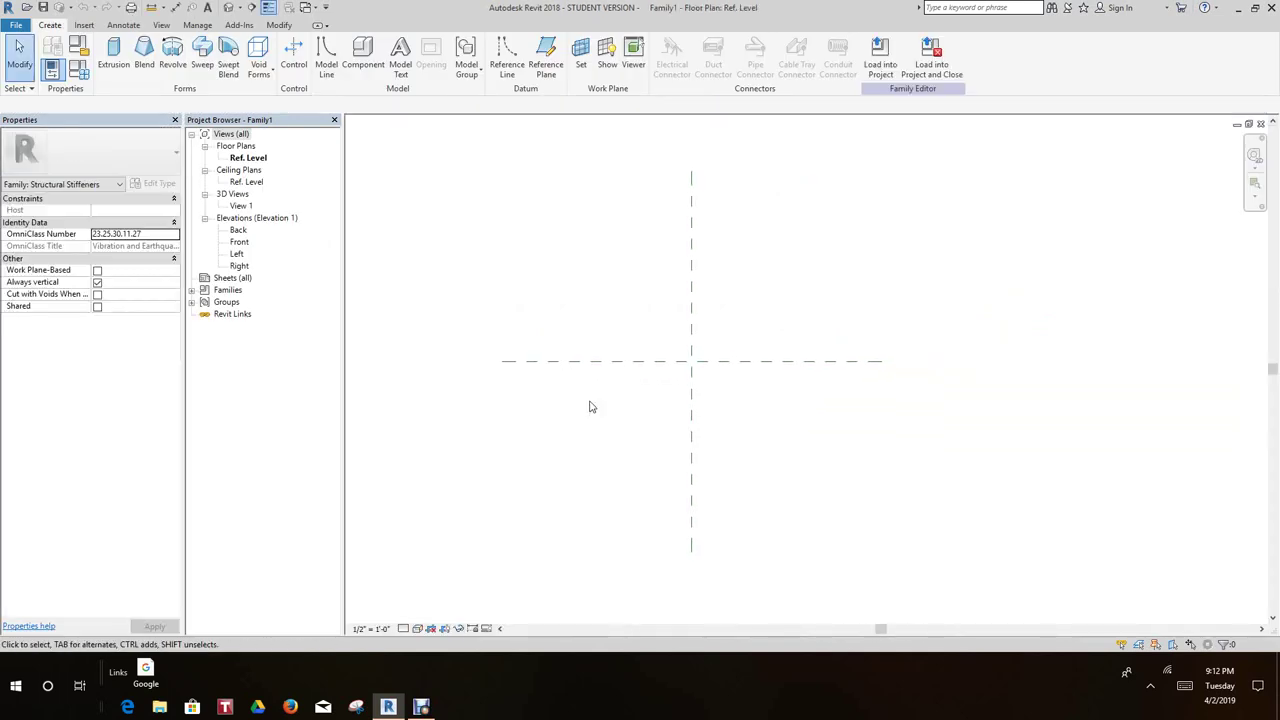
scroll(591, 408, "up", 1)
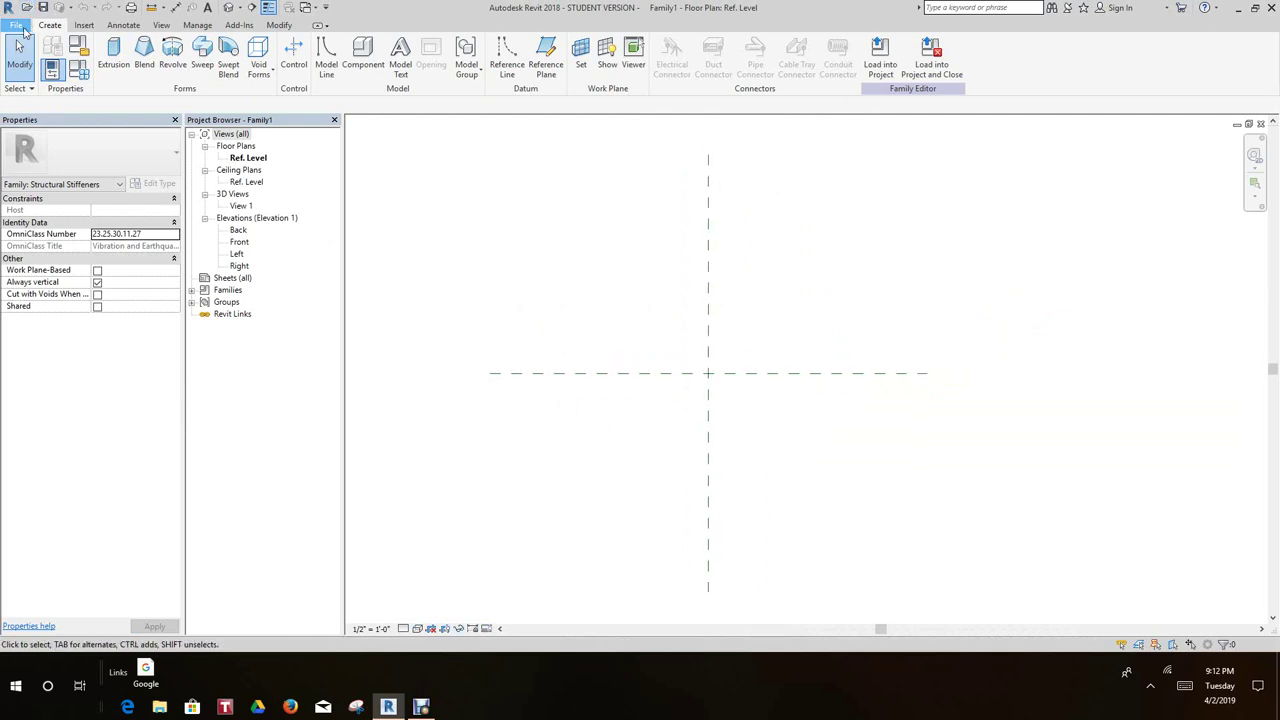
Save the family to the Desktop as 'Parametric gusset Plate.rfa'
left_click(18, 25)
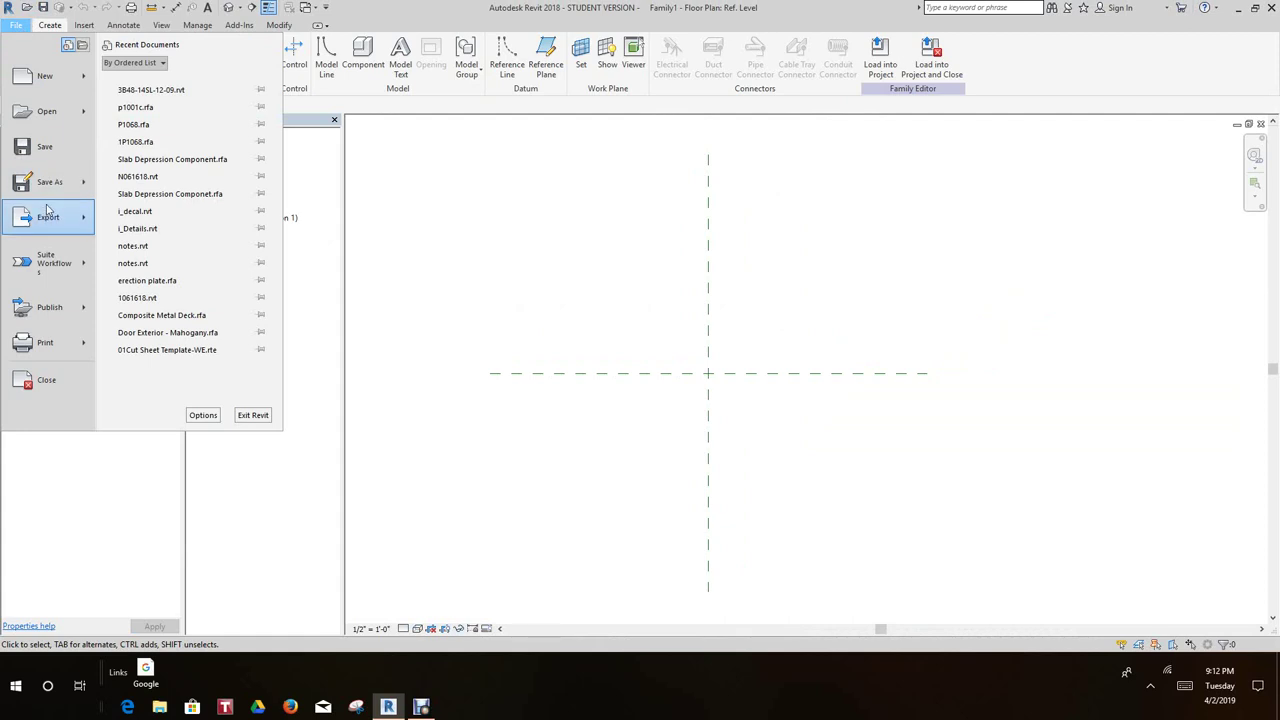
mouse_move(53, 184)
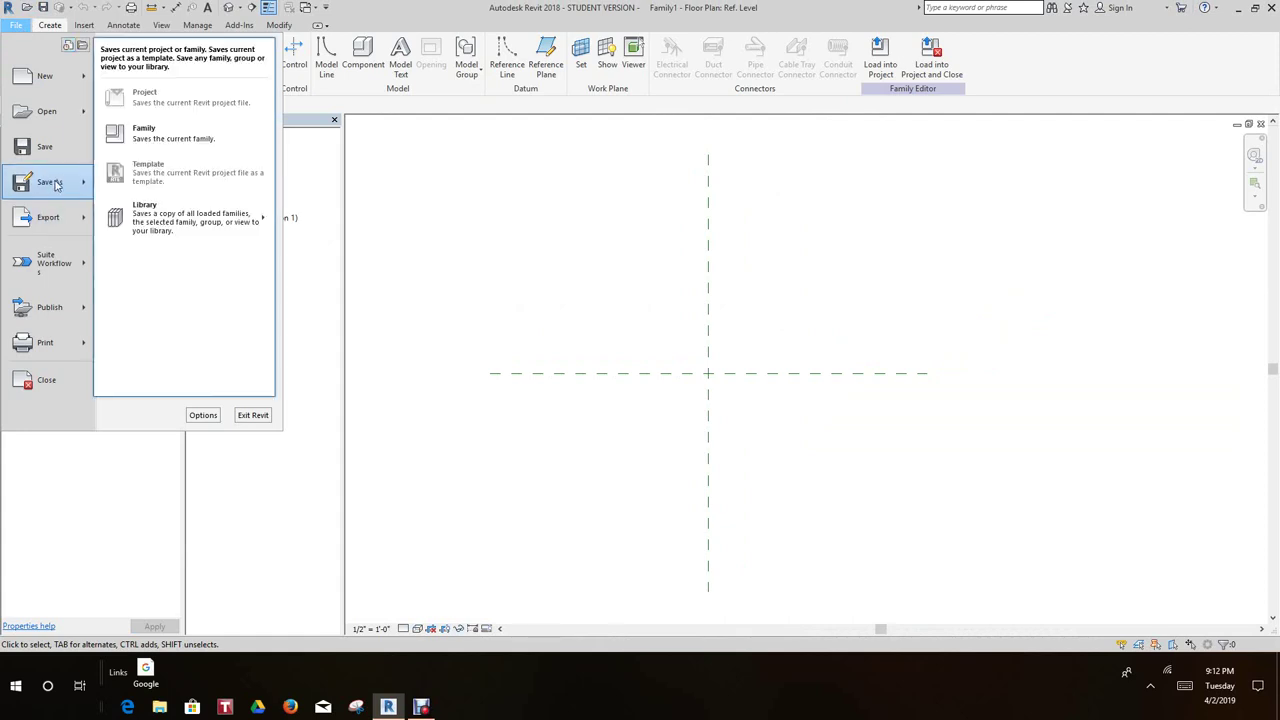
left_click(140, 132)
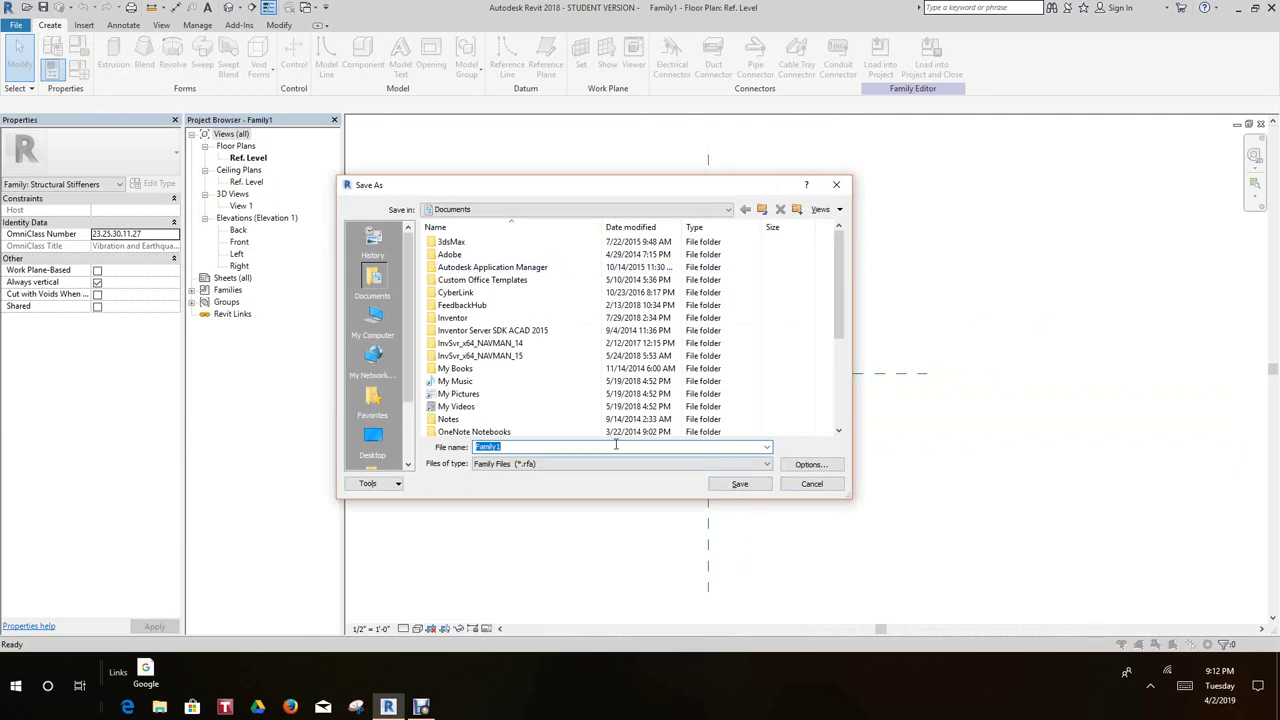
left_click(811, 465)
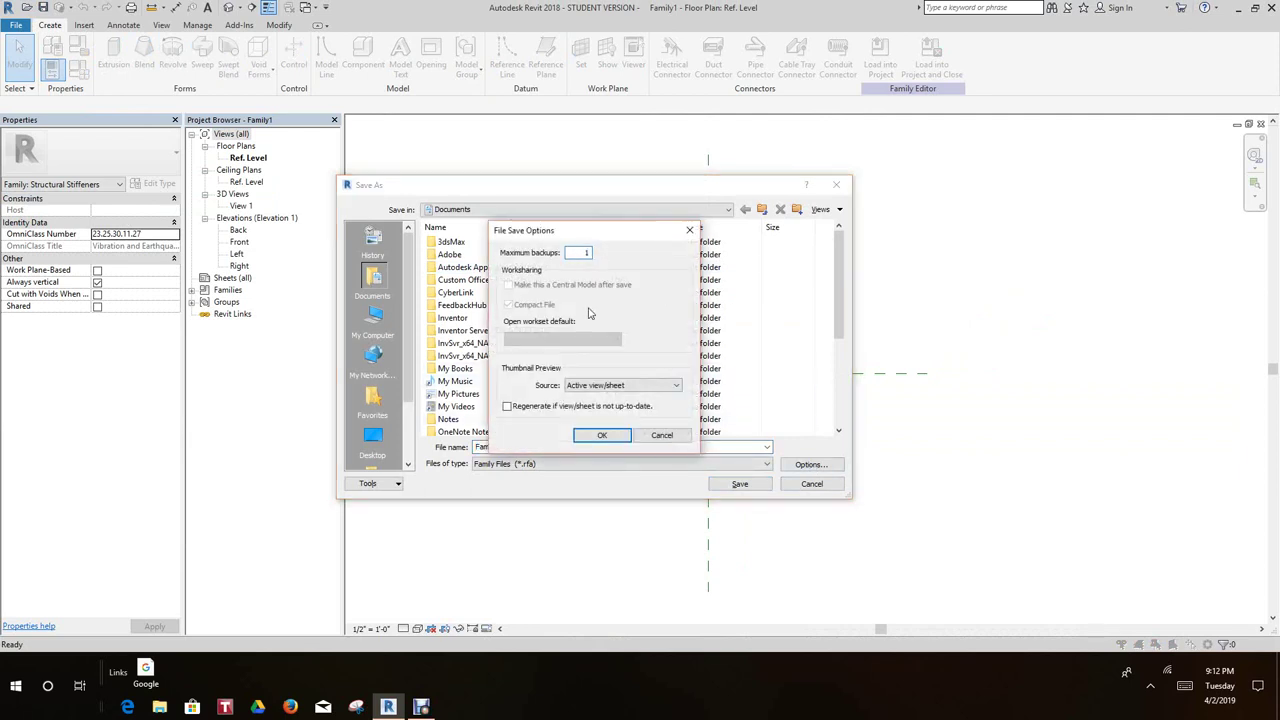
left_click(605, 435)
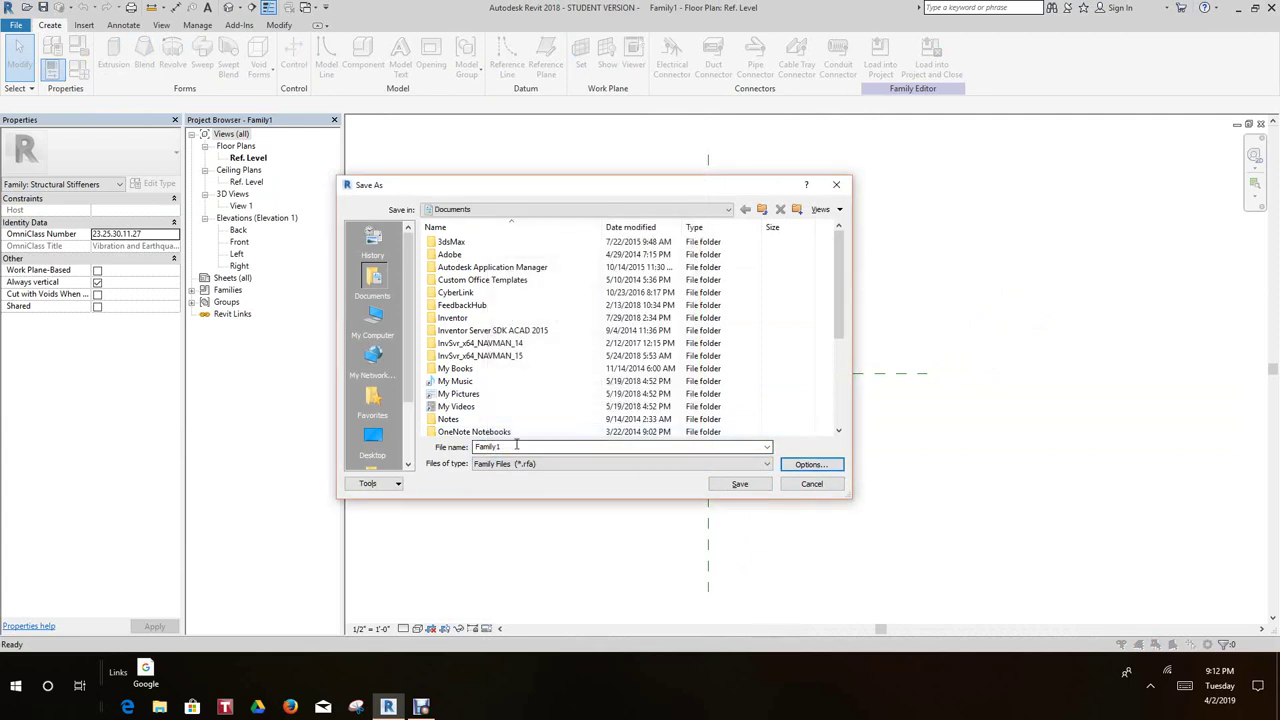
double_click(485, 446)
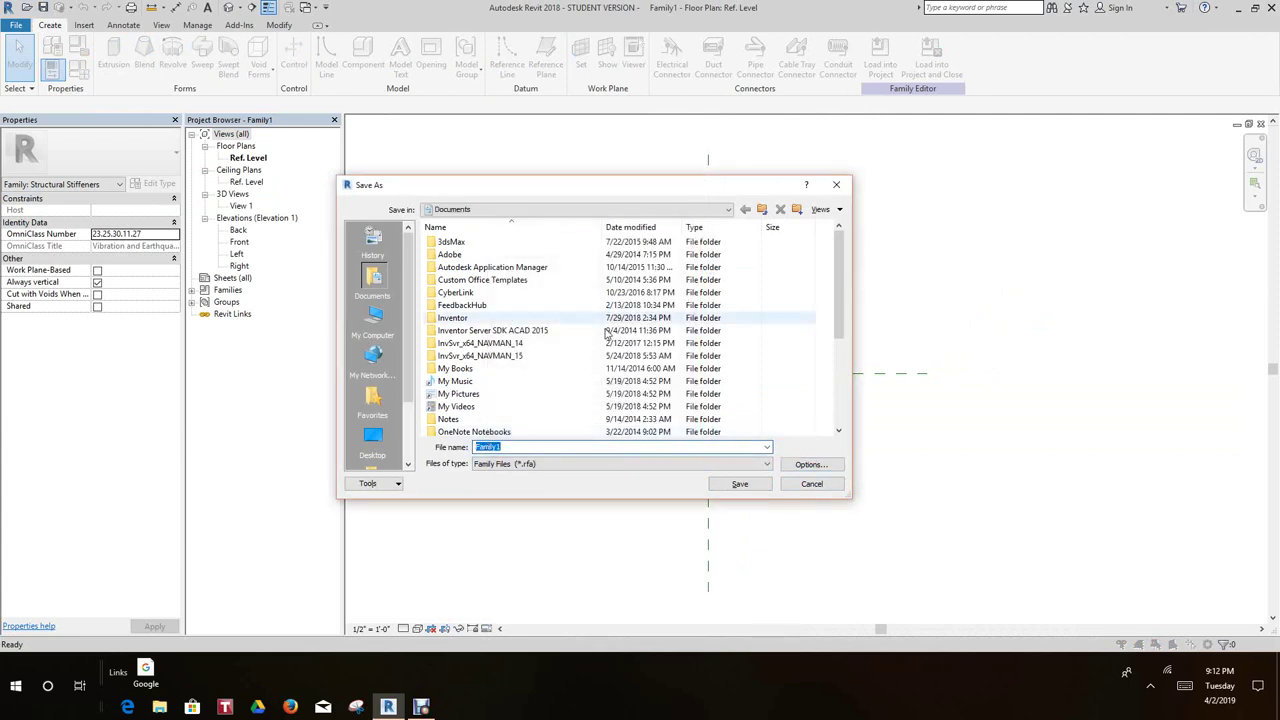
scroll(406, 298, "down", 2)
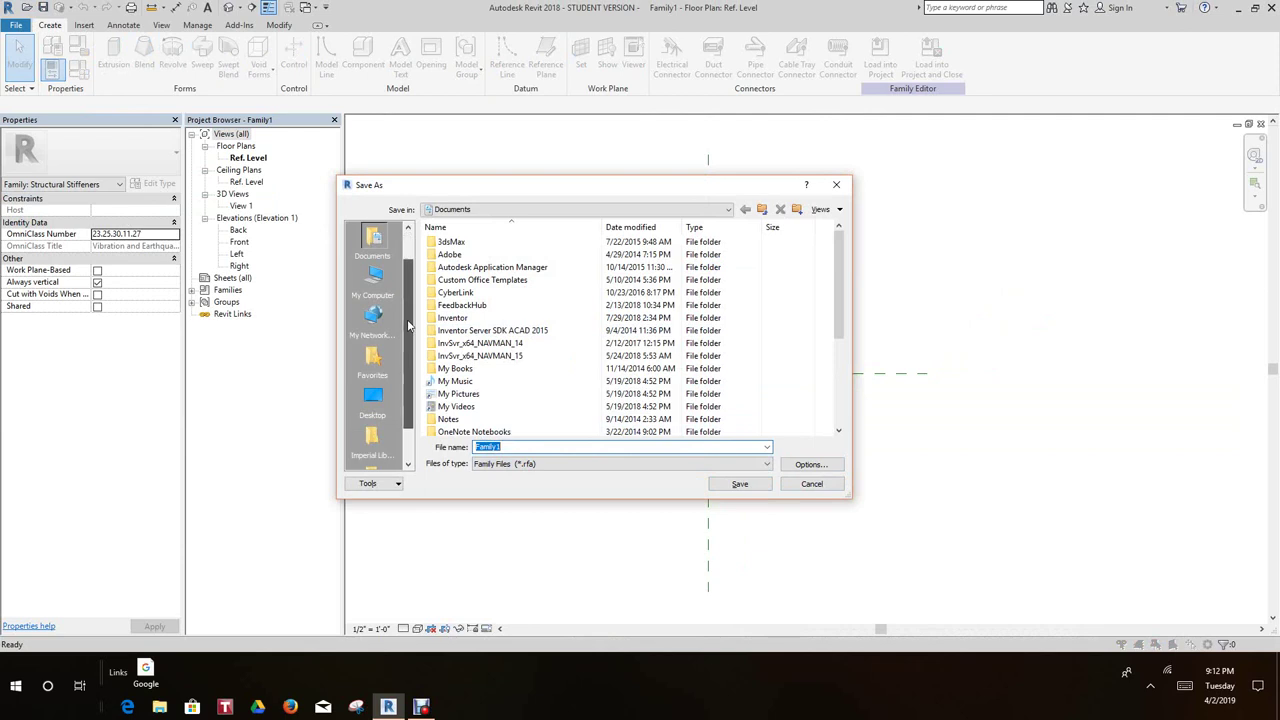
left_click(372, 400)
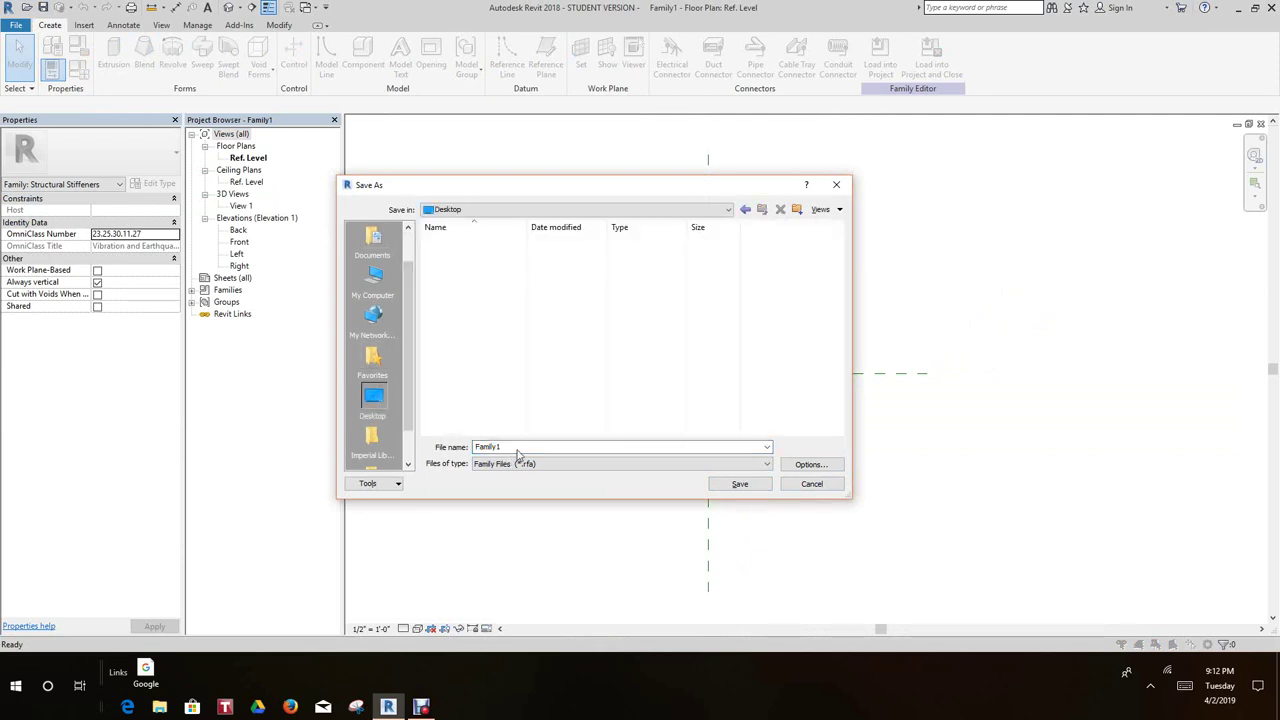
double_click(519, 447)
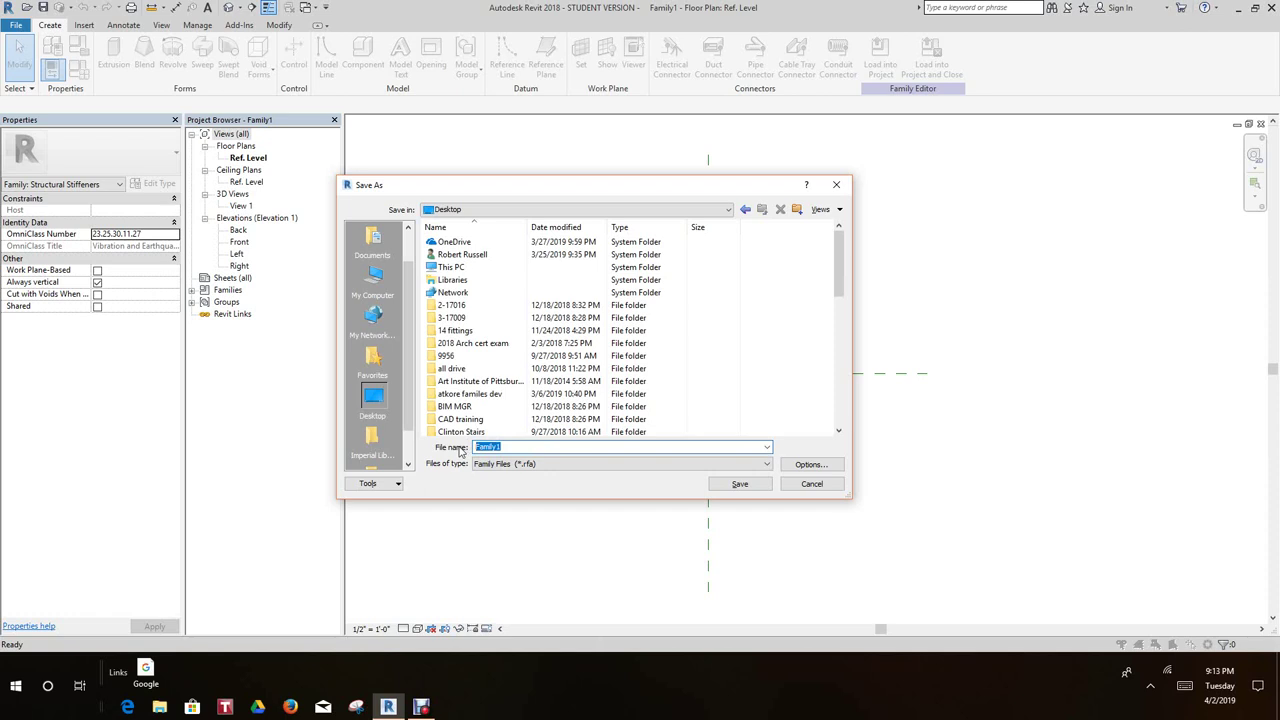
type("Pa")
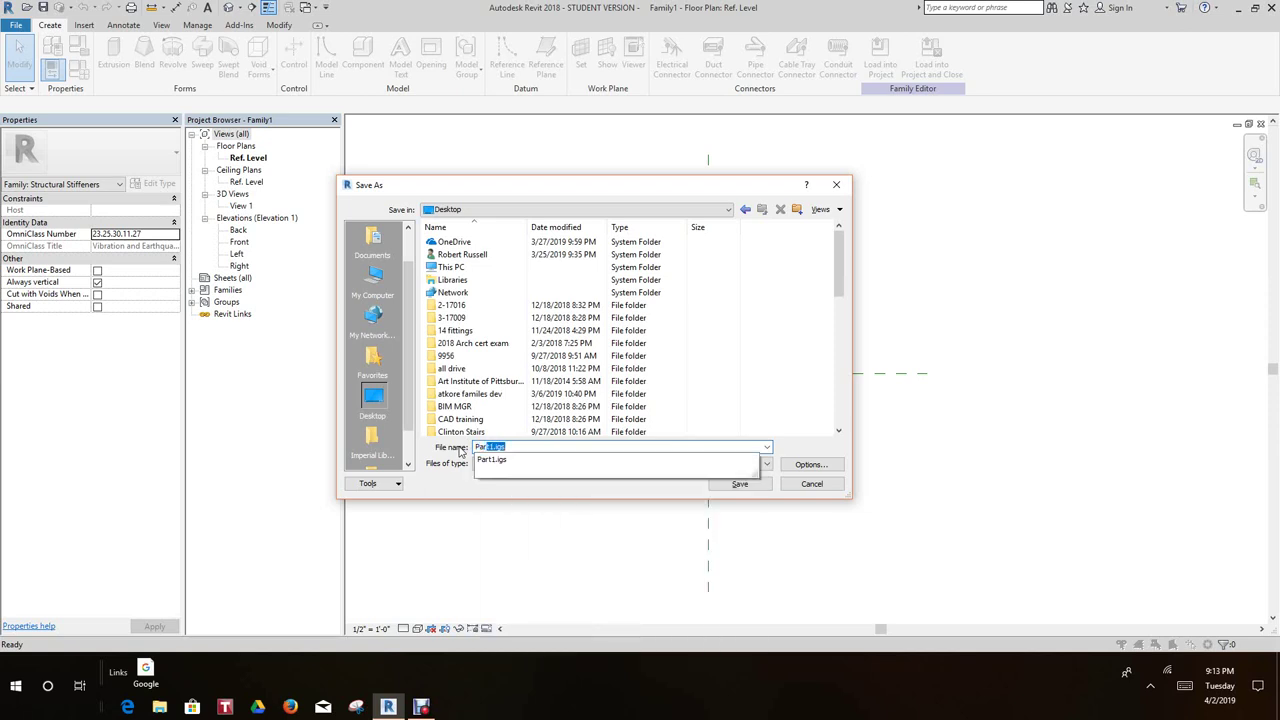
type("rametric gusset")
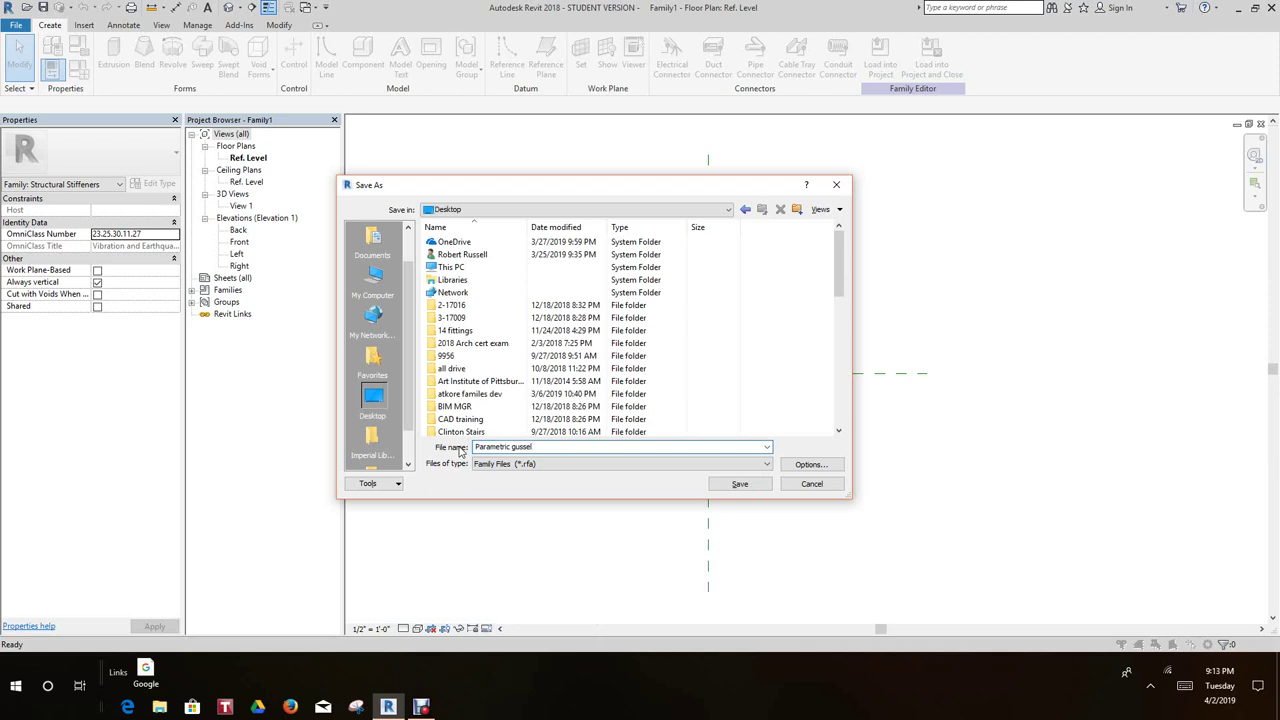
key("BackSpace")
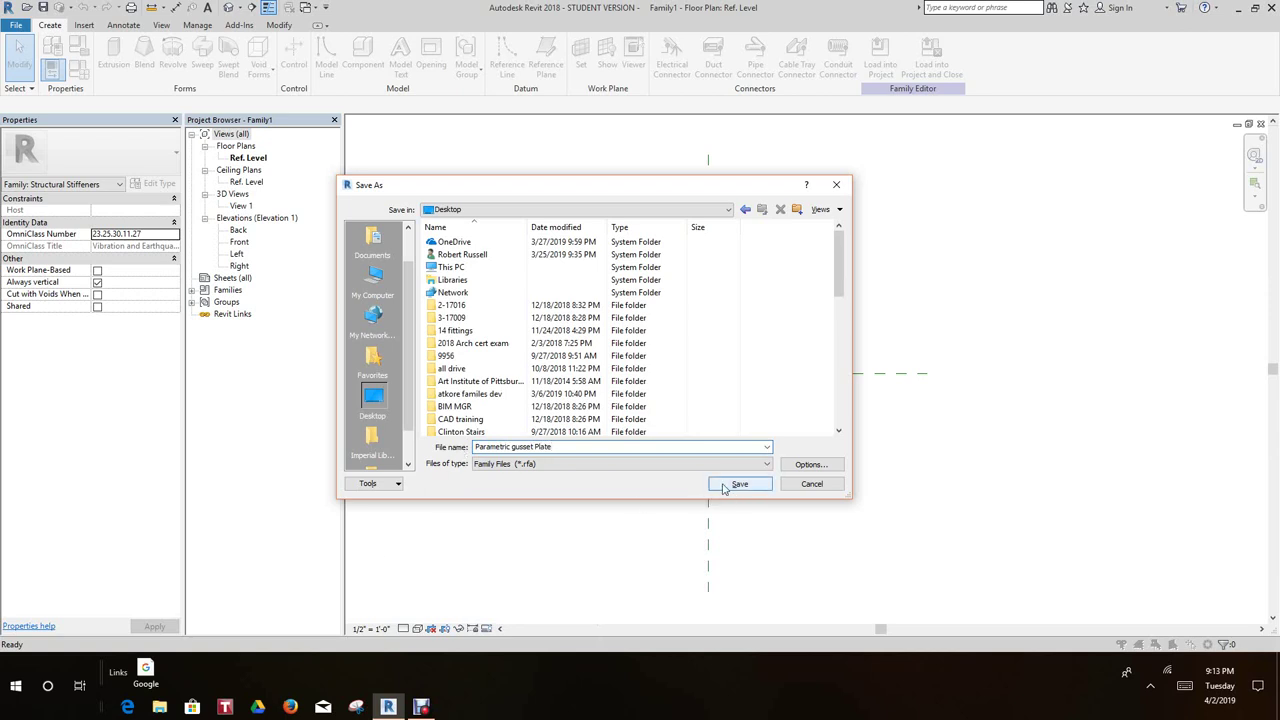
left_click(756, 485)
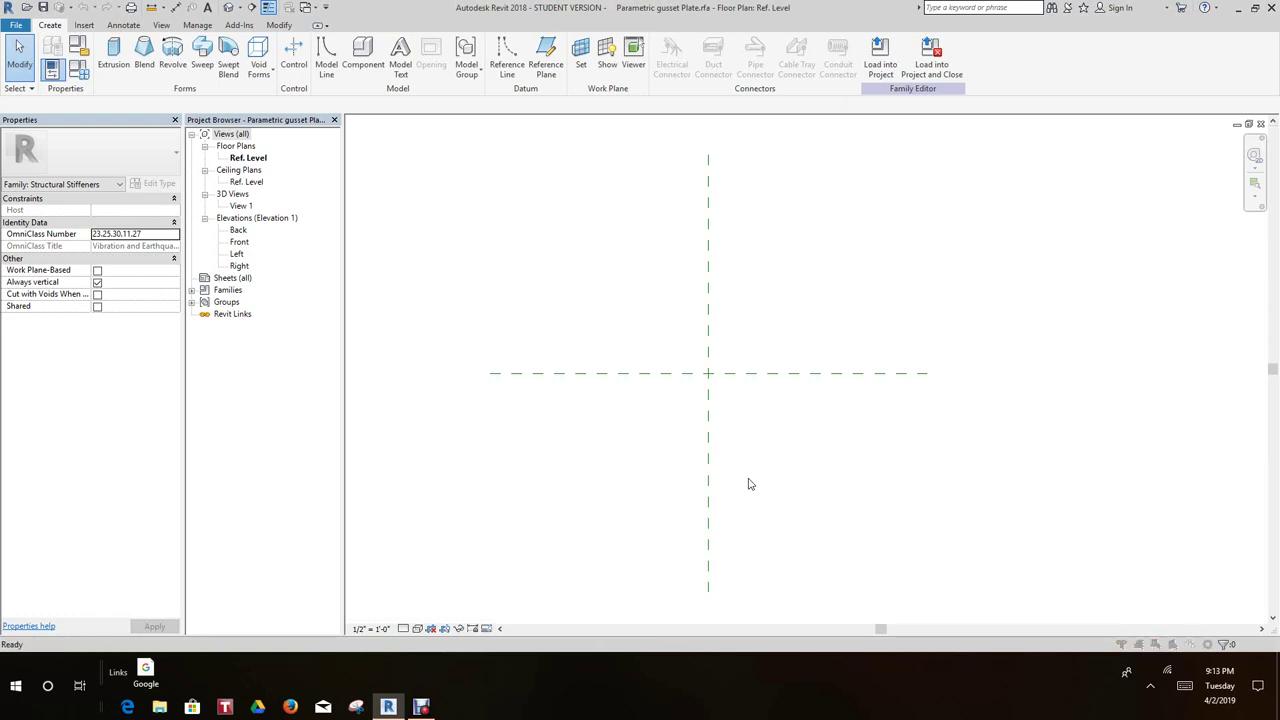
In Project Units (UN), set length format to Fractional inches, rounded to 1/32"
key("u")
key("n")
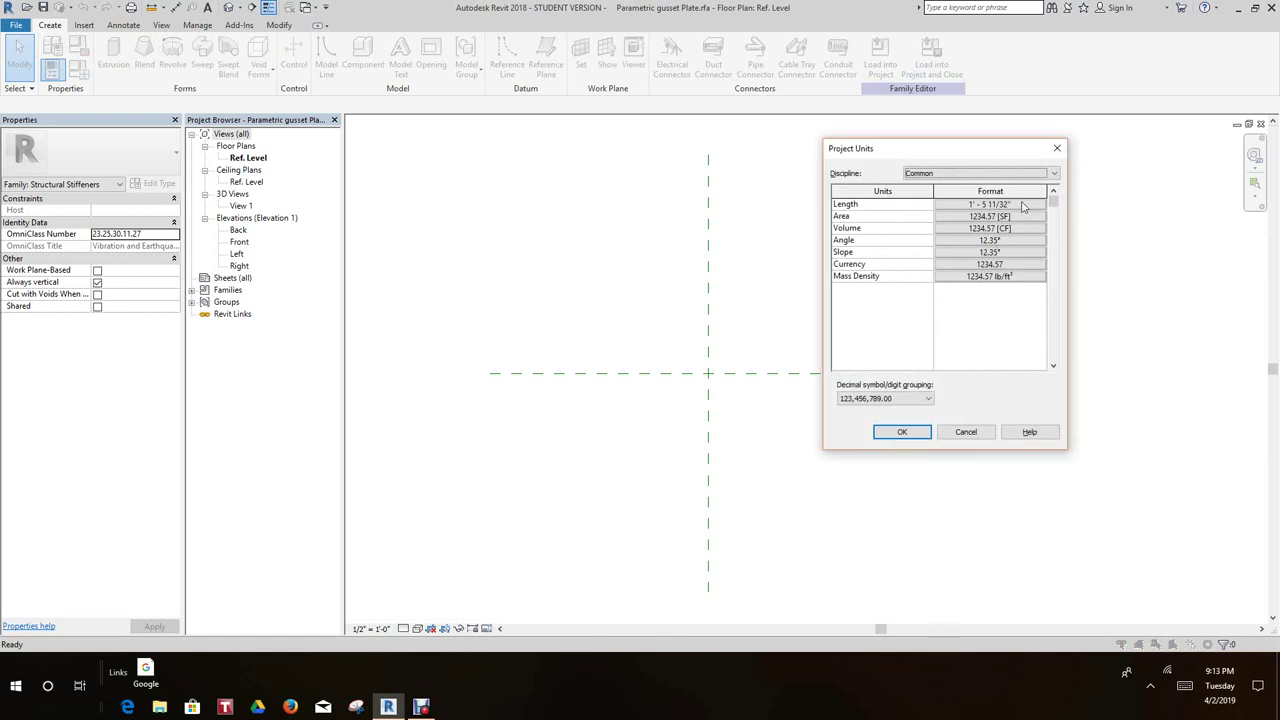
left_click(1023, 208)
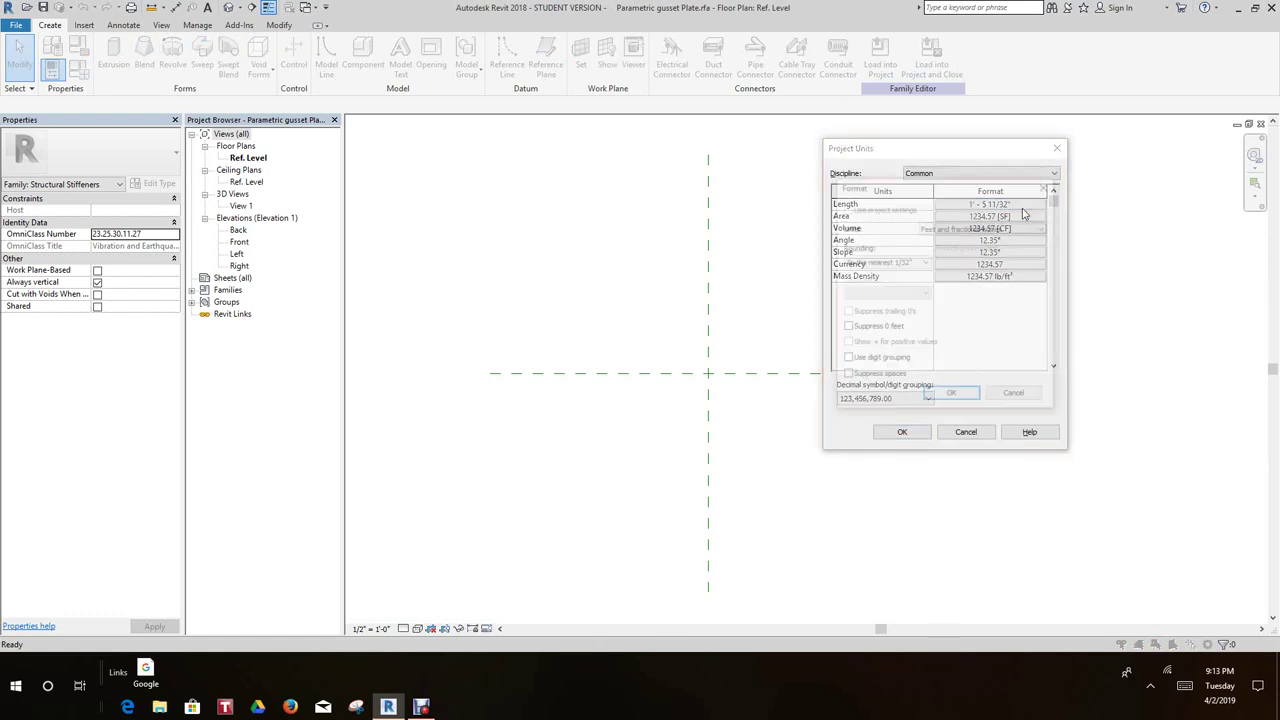
left_click(1044, 228)
left_click(954, 264)
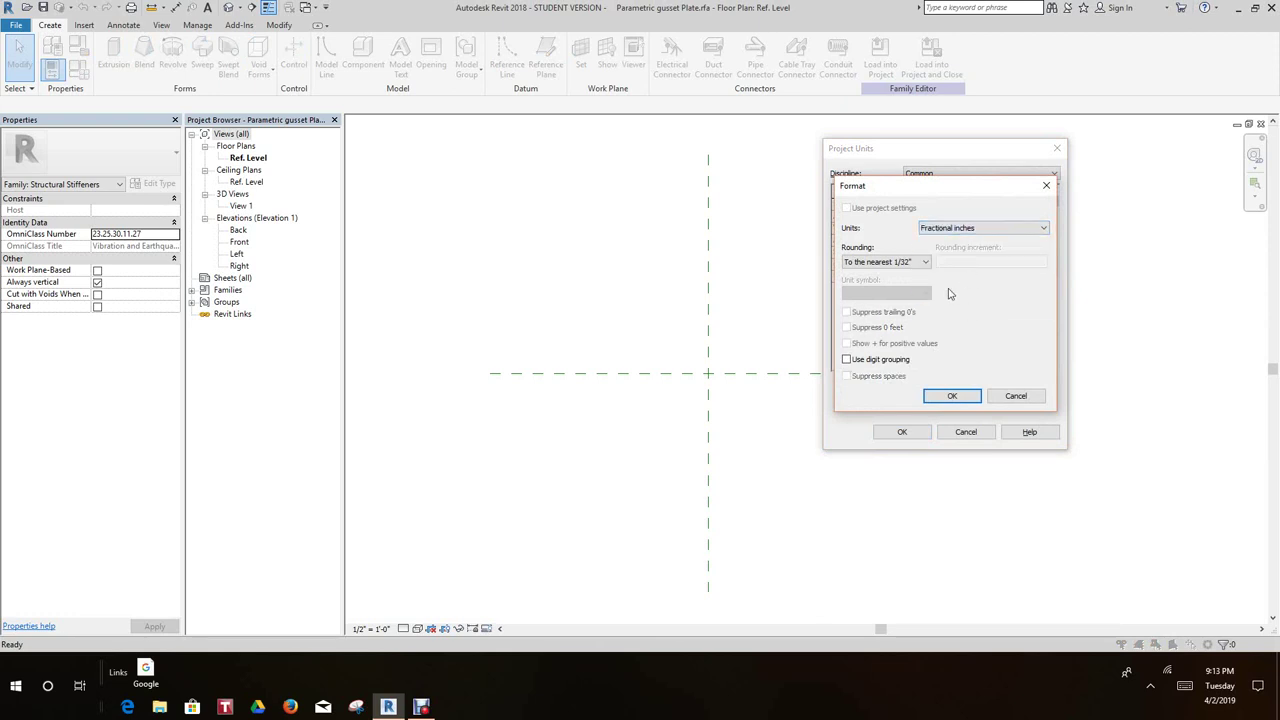
left_click(952, 398)
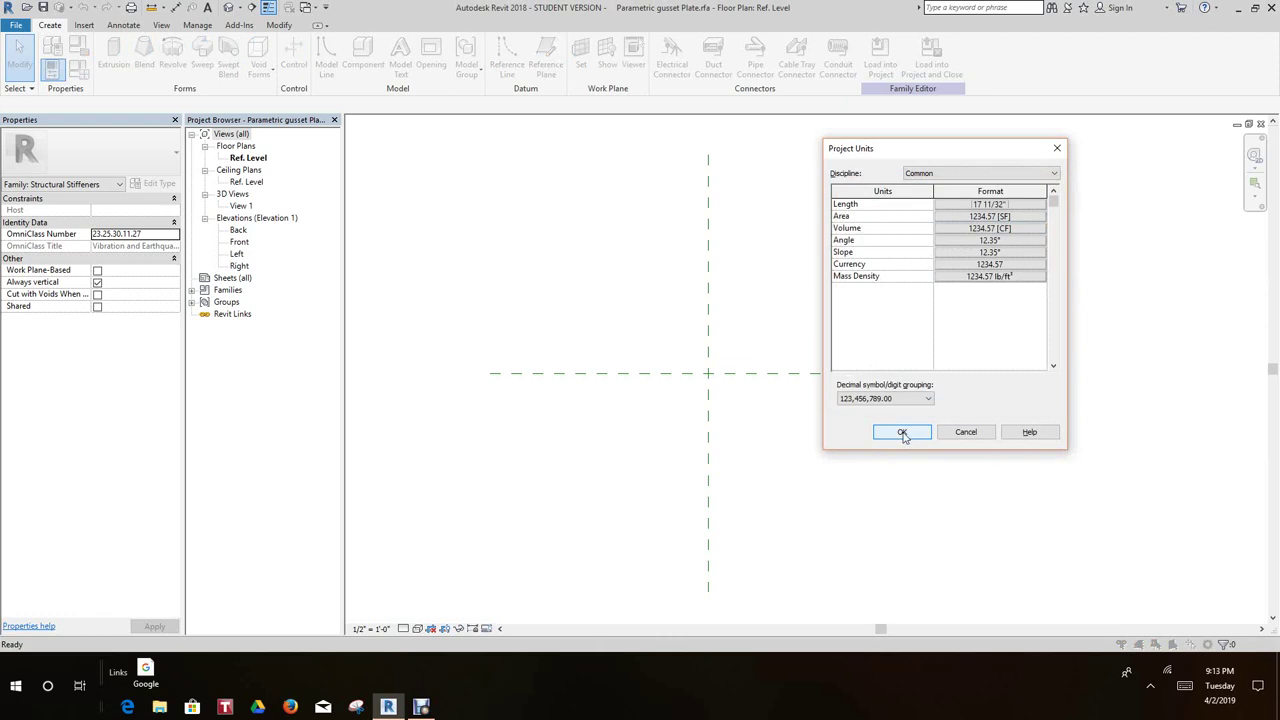
left_click(902, 432)
scroll(849, 443, "down", 1)
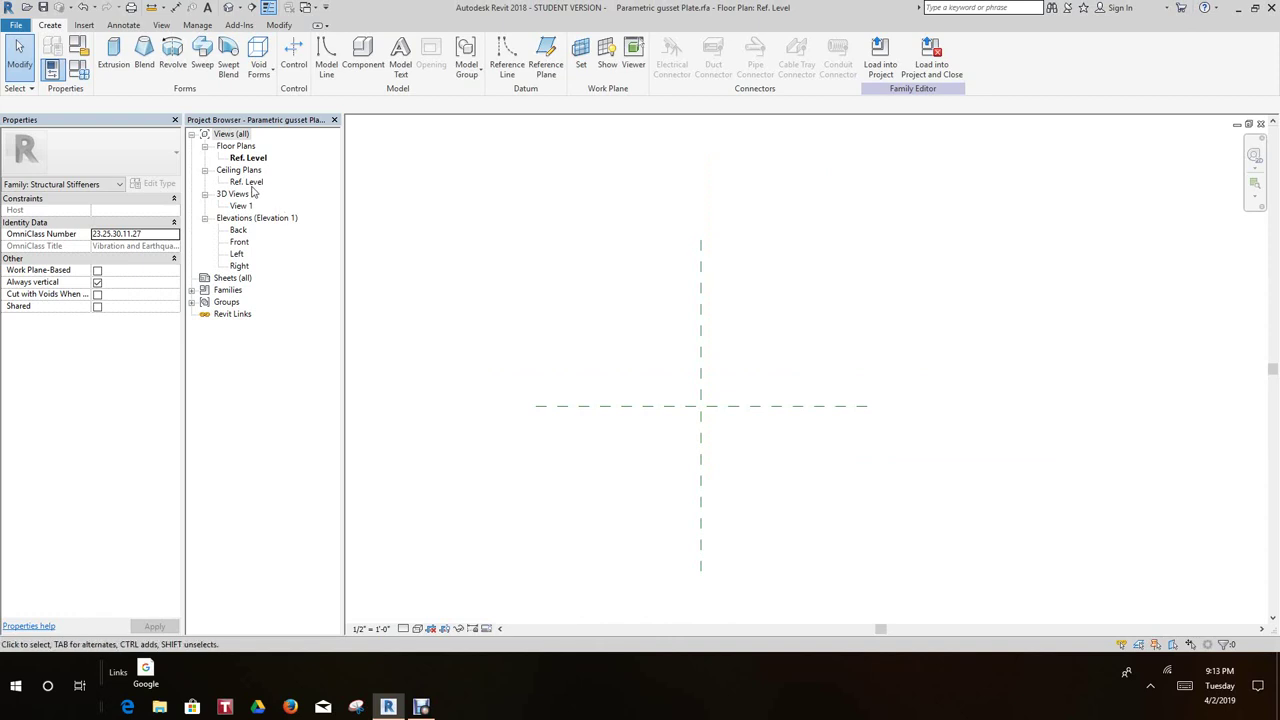
Open the Left elevation view and frame the existing reference planes
double_click(237, 254)
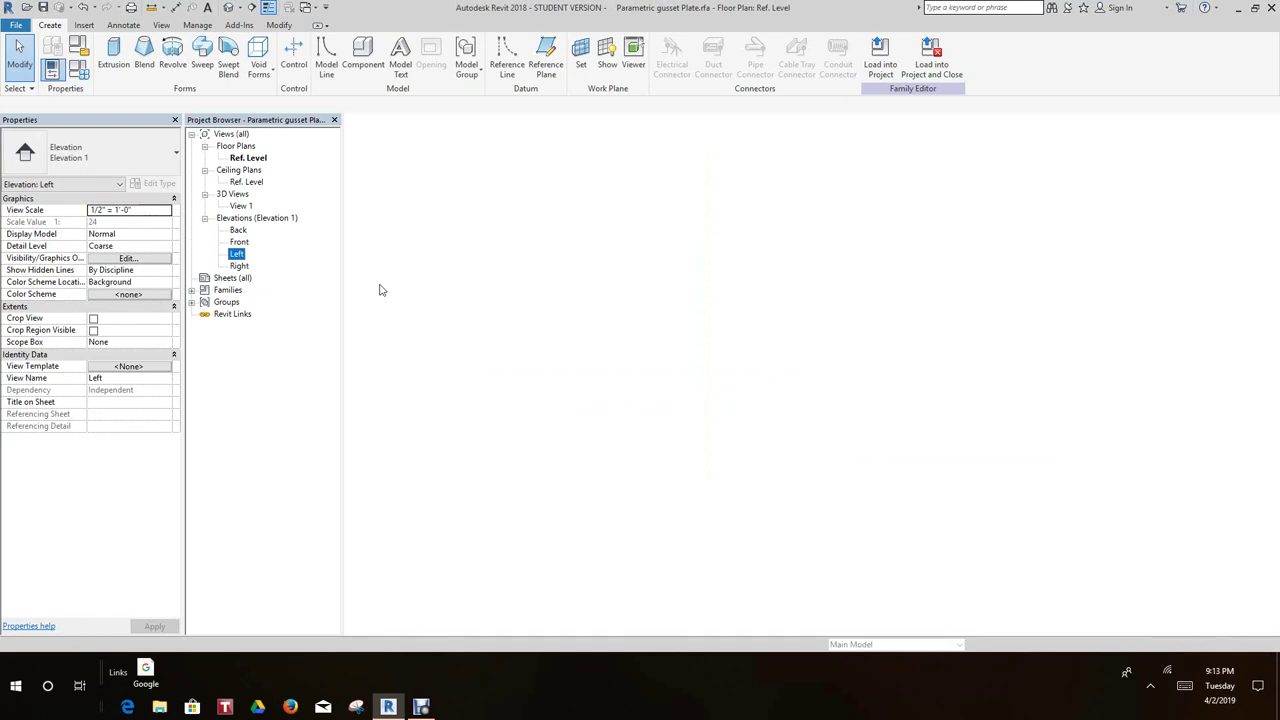
middle_click_drag(724, 400, 551, 420)
scroll(580, 391, "up", 2)
scroll(553, 416, "down", 1)
scroll(566, 372, "down", 1)
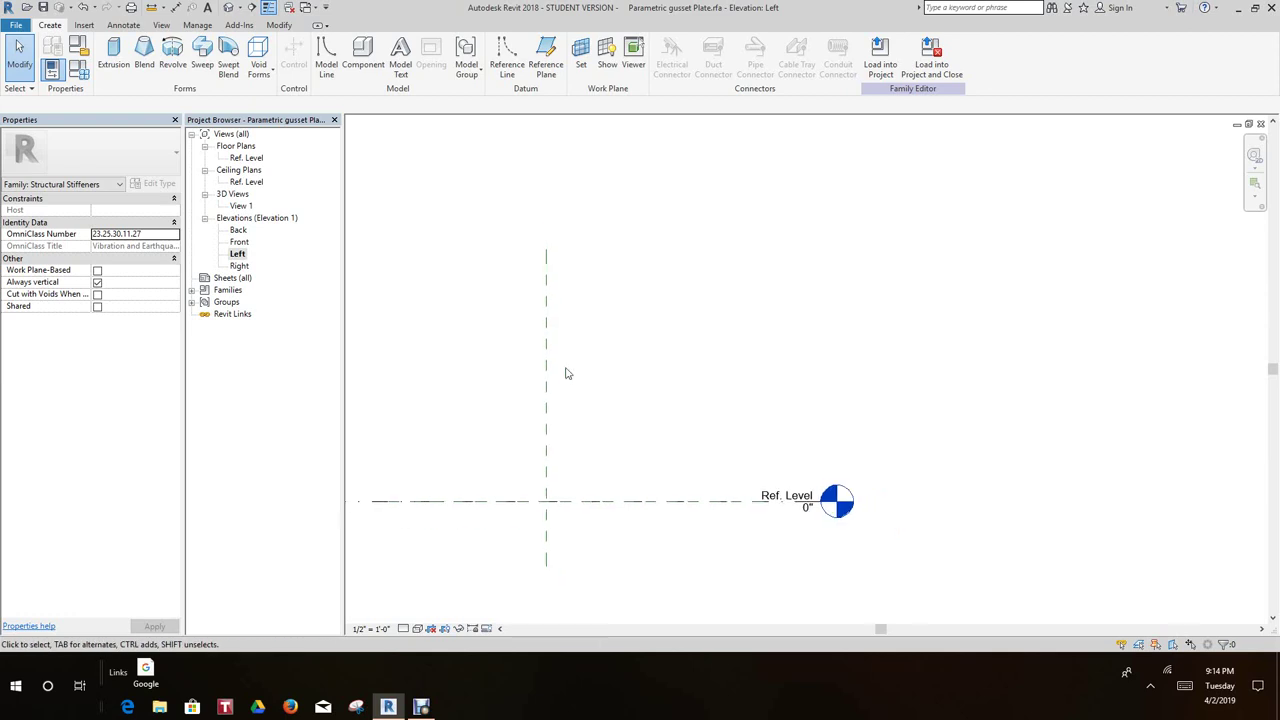
Draw a vertical reference plane beside the central plane, crossing Ref. Level
left_click(545, 58)
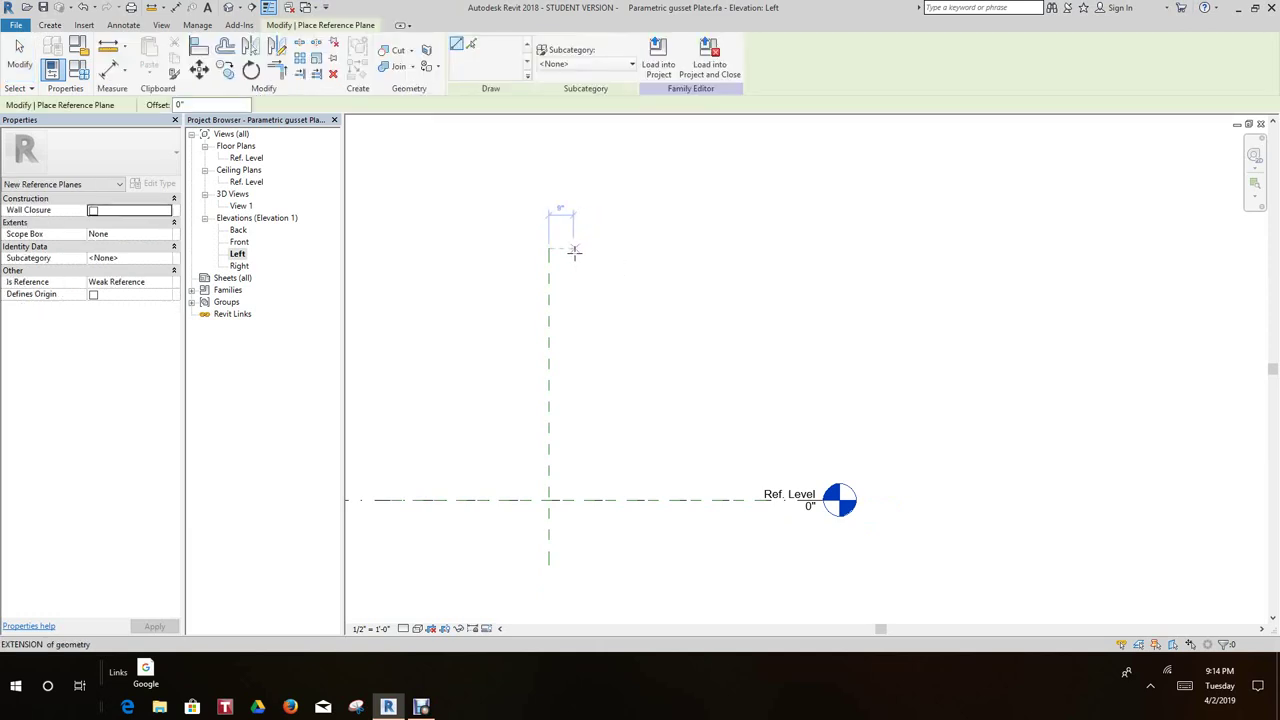
left_click(571, 250)
scroll(578, 397, "down", 1)
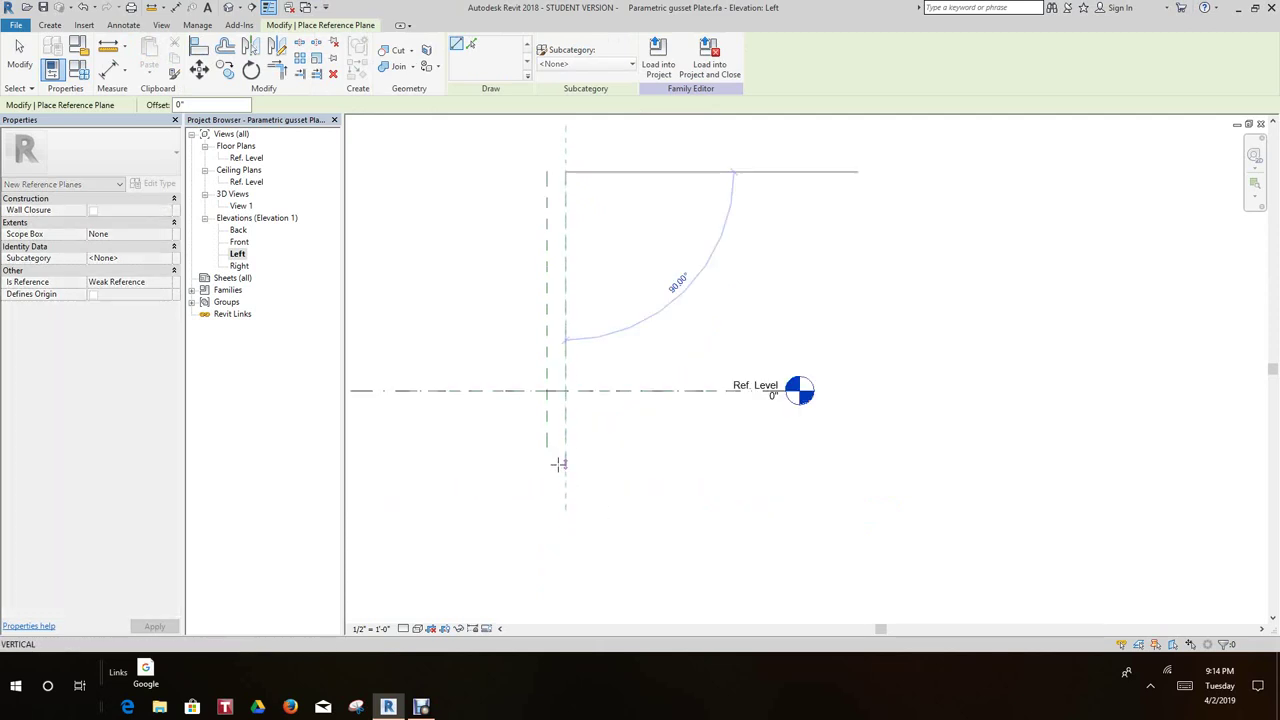
left_click(565, 447)
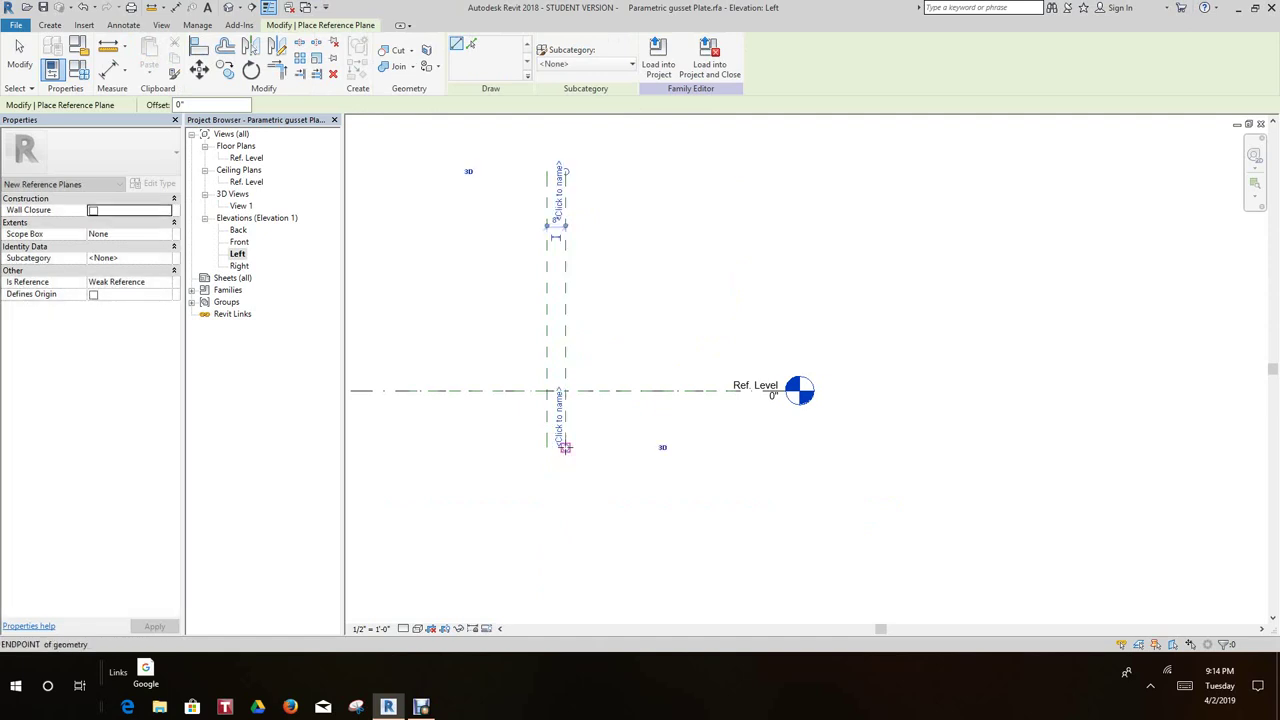
right_click(565, 447)
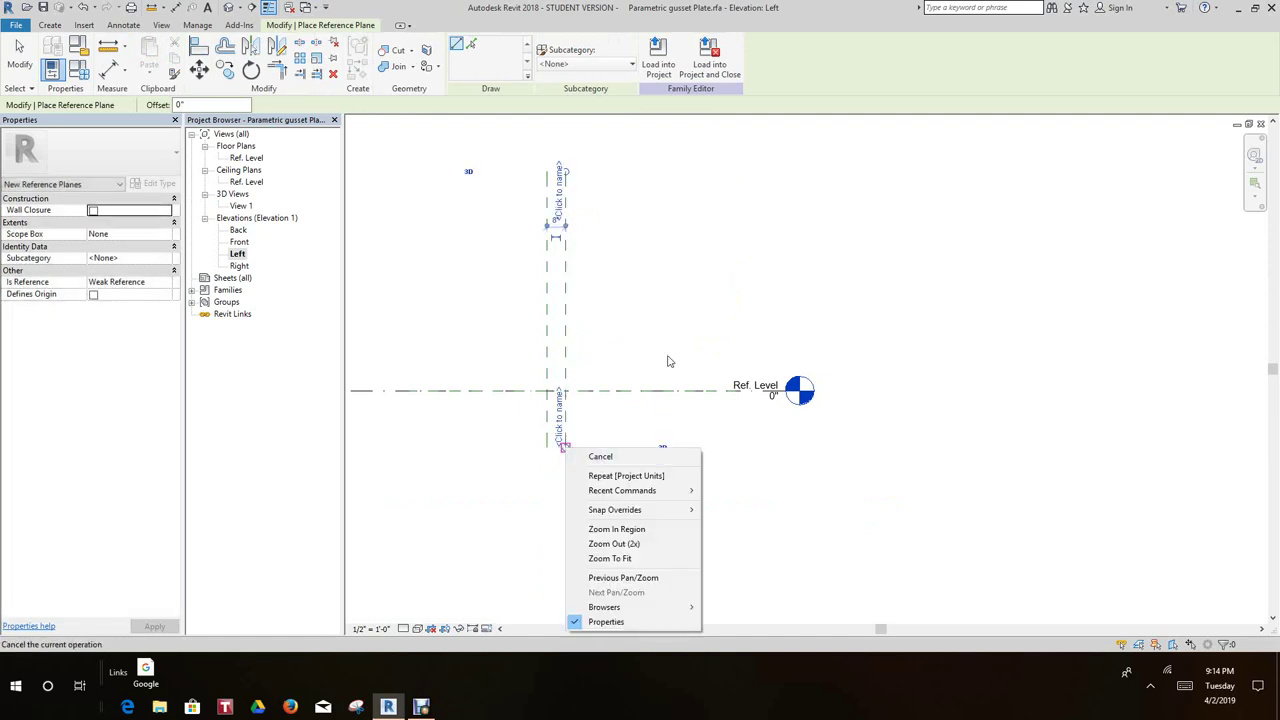
left_click(601, 457)
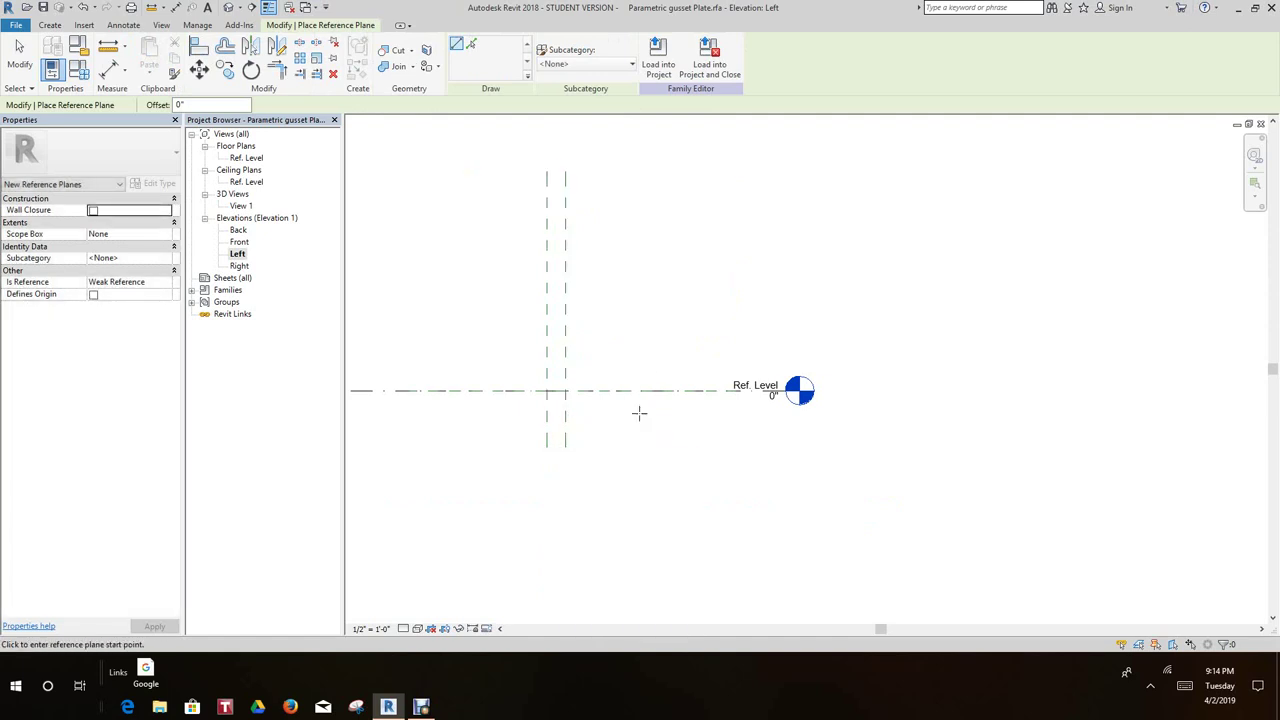
Draw the first 45° diagonal reference plane
left_click(440, 459)
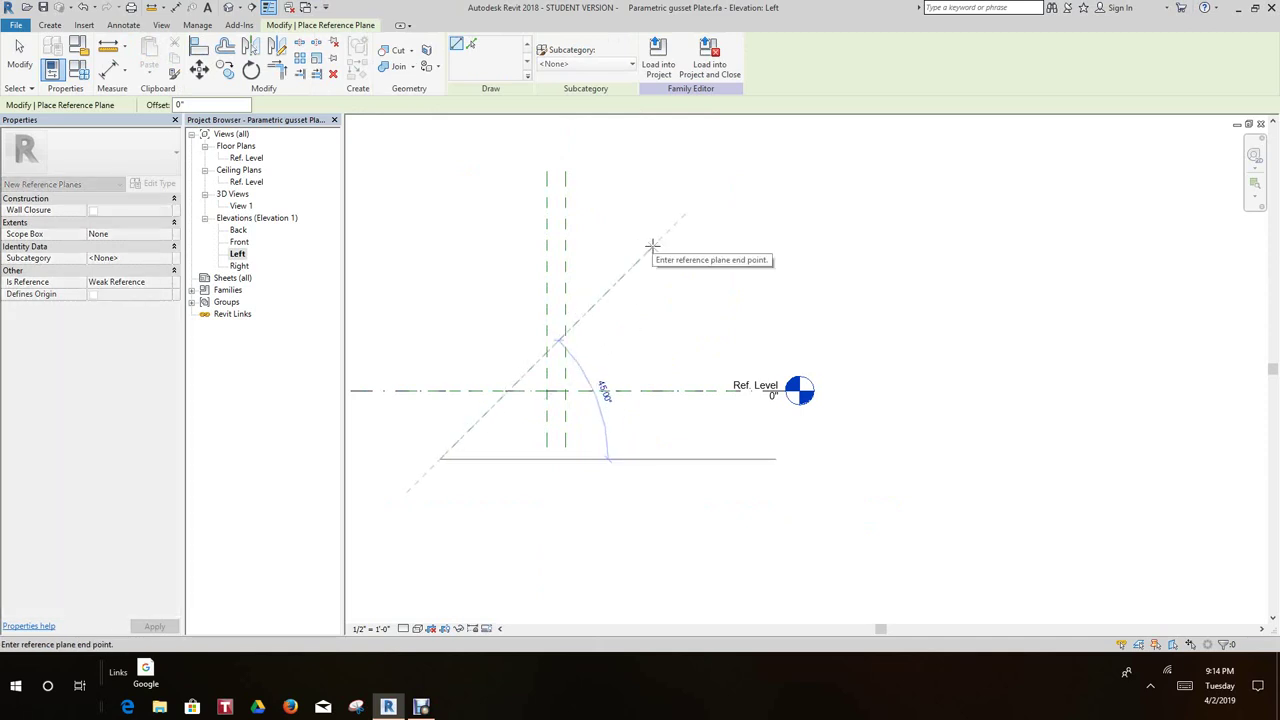
right_click(656, 246)
left_click(708, 262)
scroll(650, 308, "up", 2)
right_click(650, 308)
key("Escape")
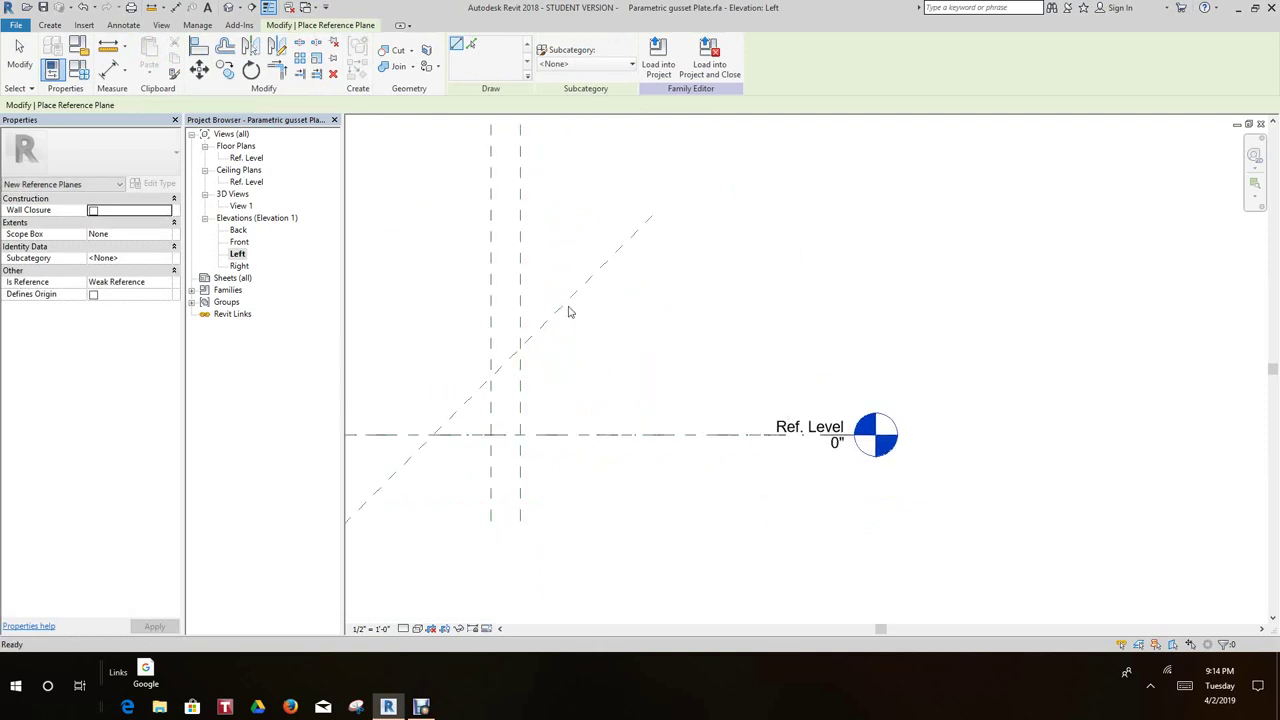
key("Escape")
Move the diagonal reference plane lower right into position
left_click(567, 312)
mouse_move(611, 341)
left_mouse_down()
mouse_move(623, 351)
mouse_move(586, 334)
mouse_move(591, 344)
left_mouse_up()
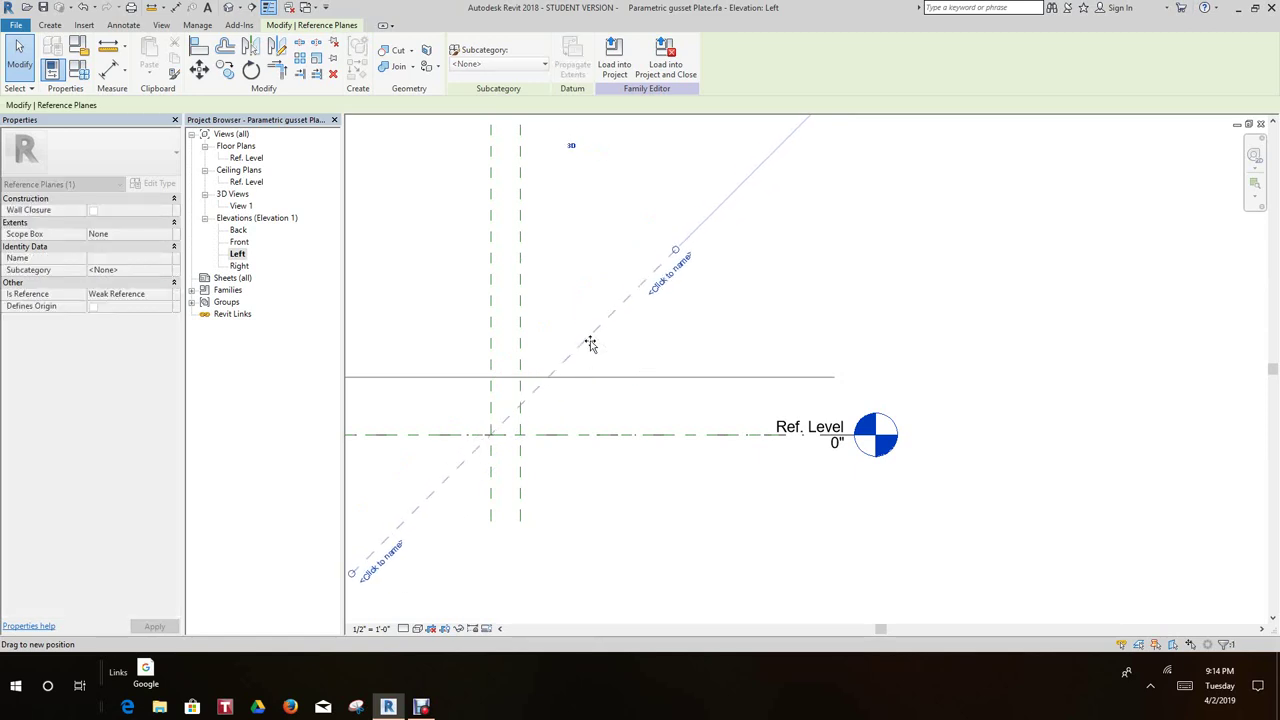
left_click(700, 305)
scroll(712, 280, "down", 2)
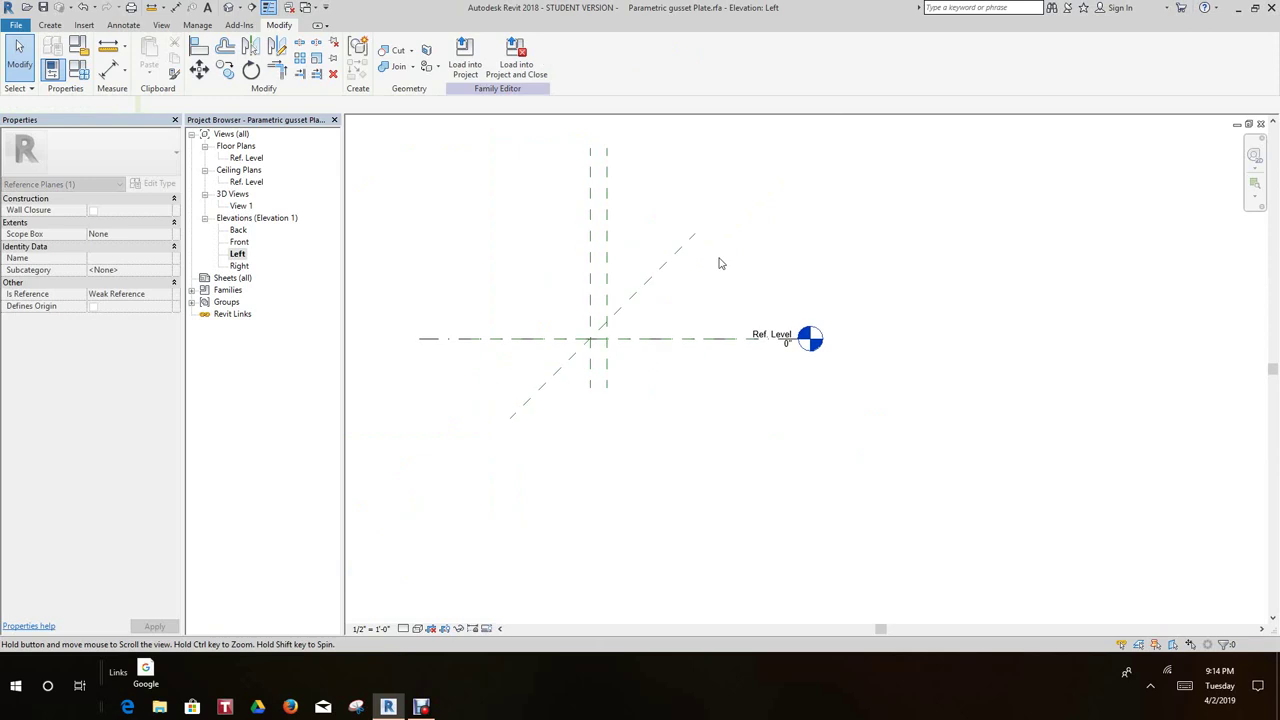
left_click(675, 429)
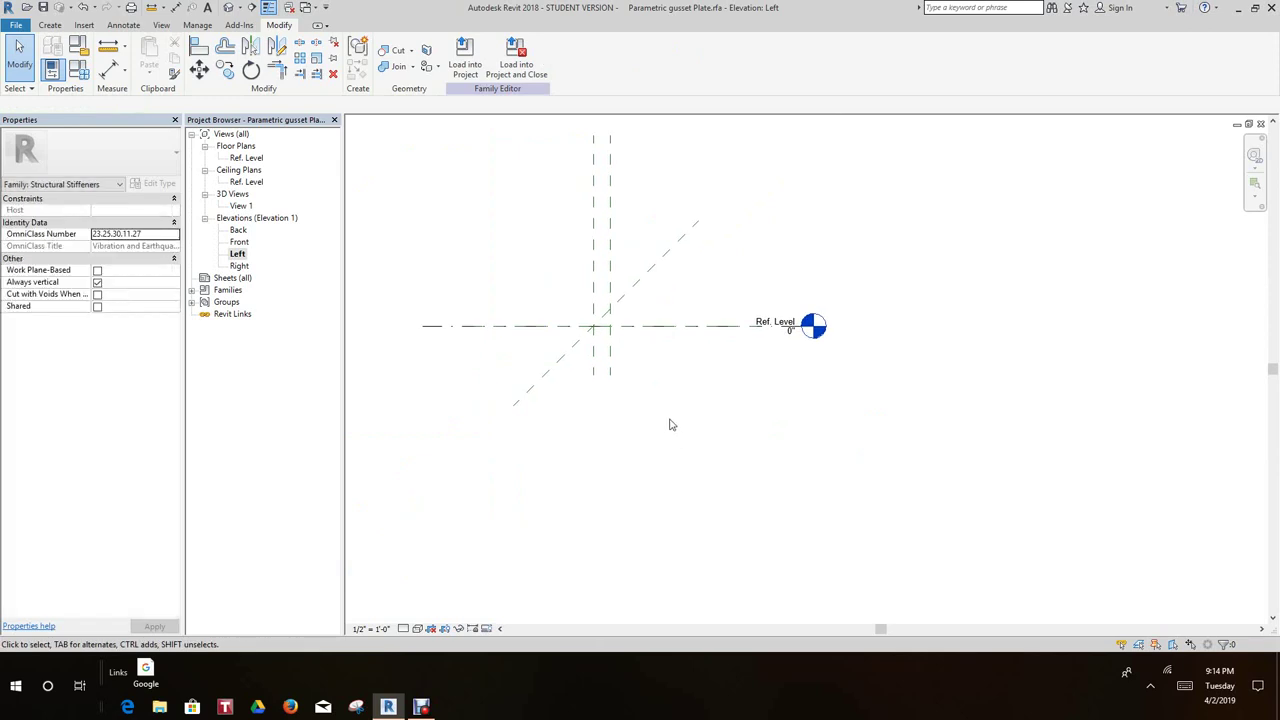
scroll(671, 425, "up", 2)
scroll(655, 410, "down", 2)
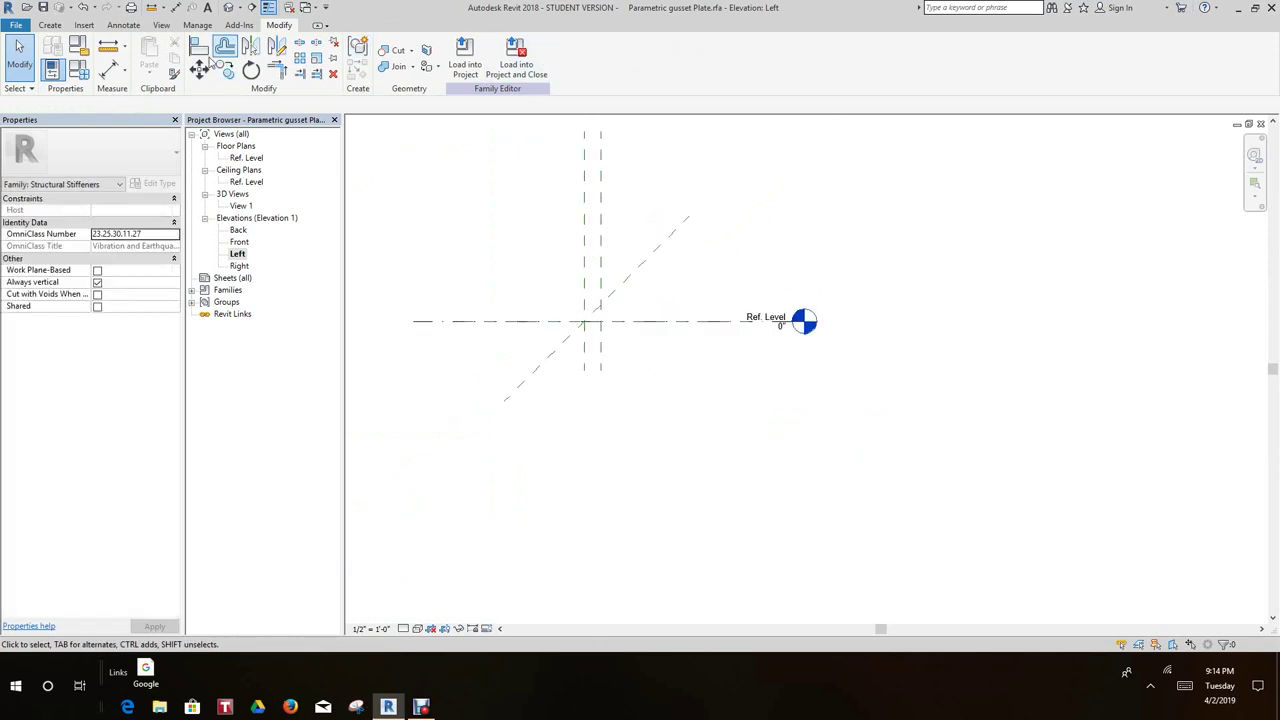
middle_click_drag(494, 220, 497, 255)
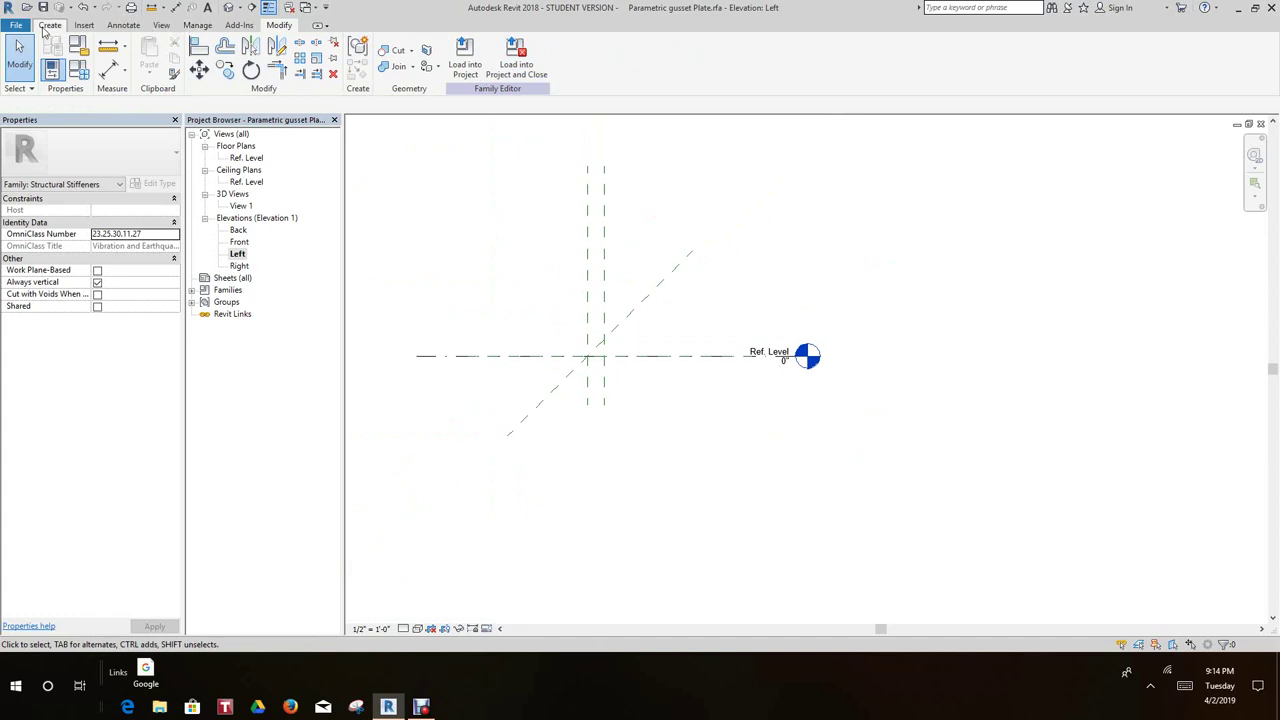
Draw a second diagonal reference plane parallel to the first
left_click(49, 25)
left_click(545, 55)
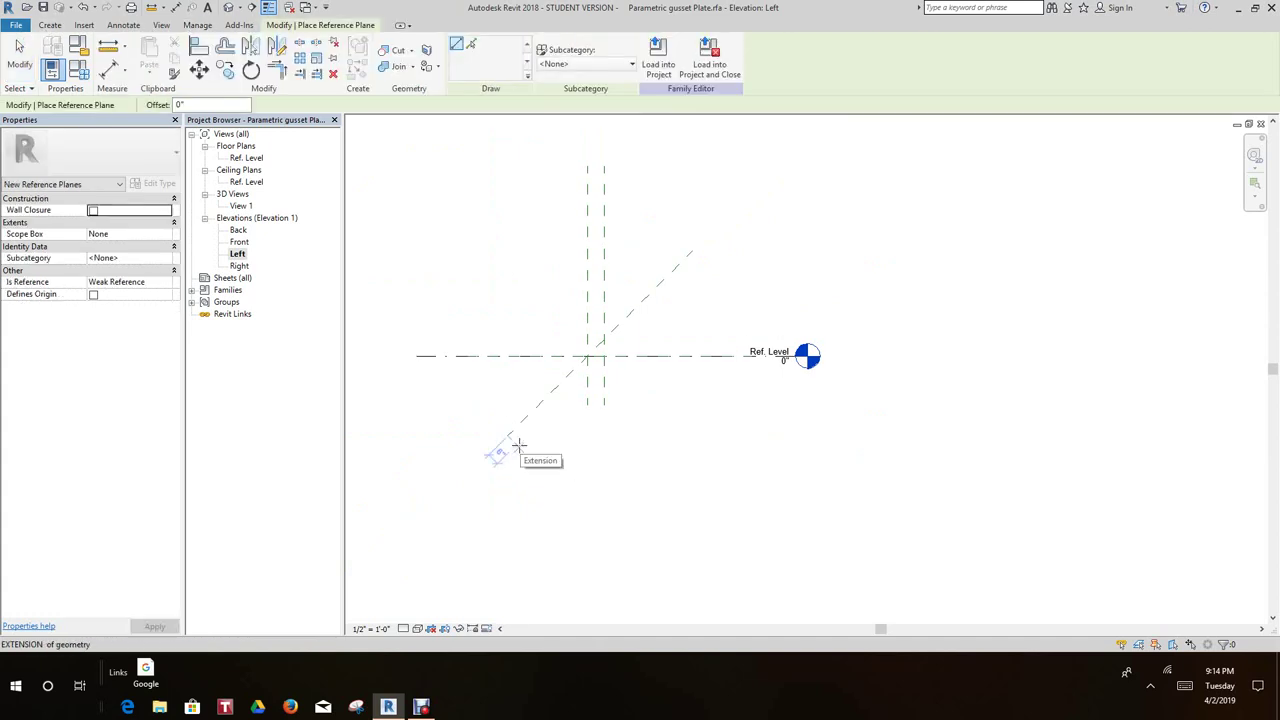
scroll(520, 453, "up", 3)
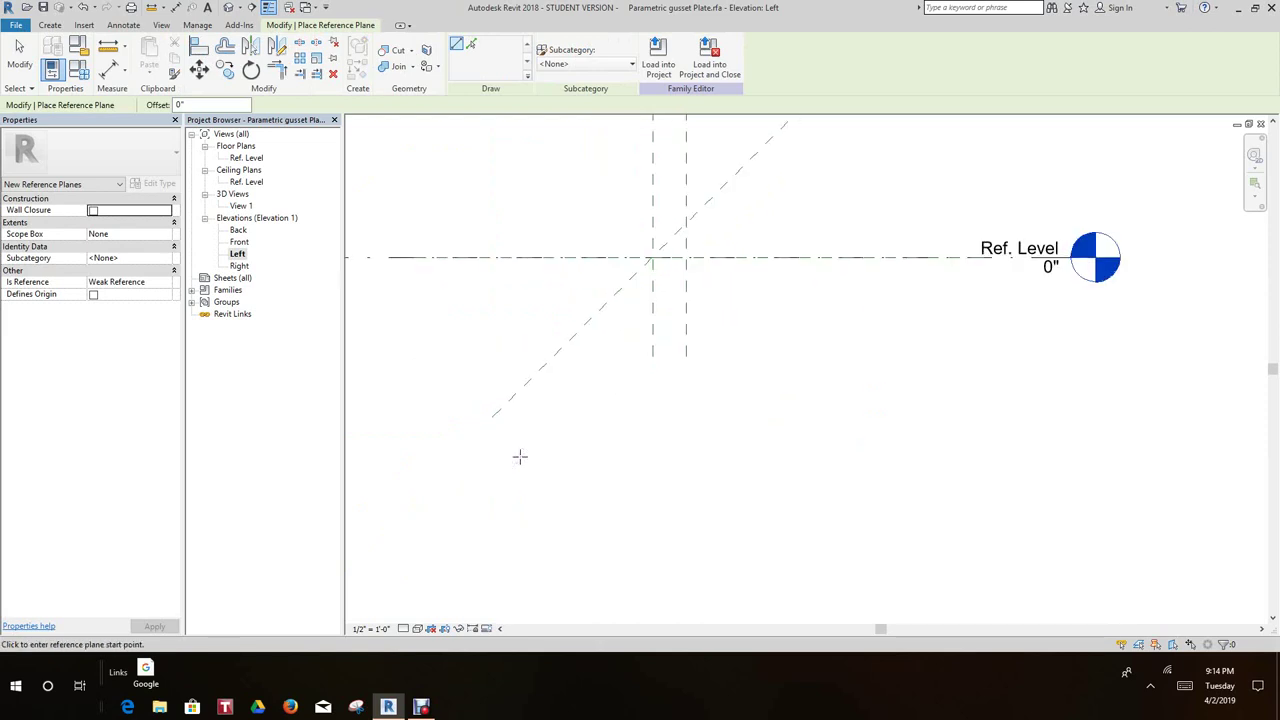
left_click(519, 437)
middle_click_drag(757, 266, 665, 404)
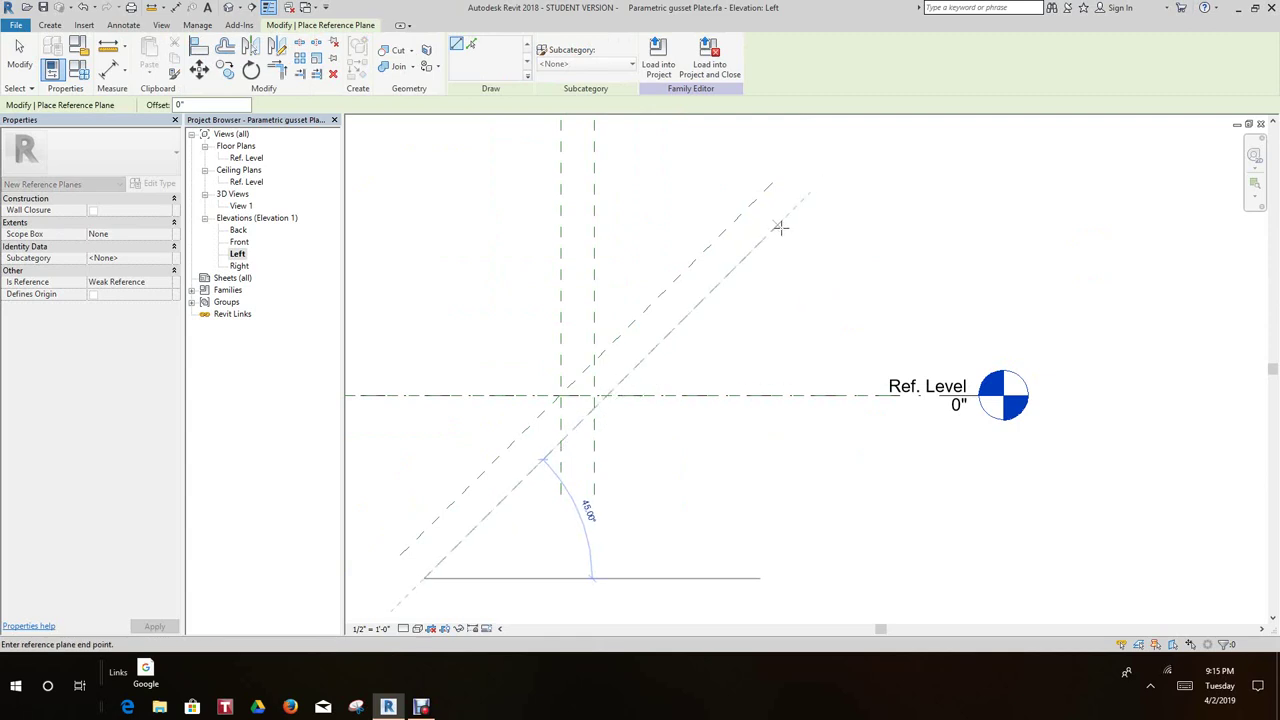
left_click(793, 214)
right_click(829, 235)
left_click(848, 237)
scroll(851, 271, "down", 2)
scroll(840, 342, "down", 1)
Draw a horizontal reference plane below Ref. Level
right_click(837, 297)
left_click(852, 305)
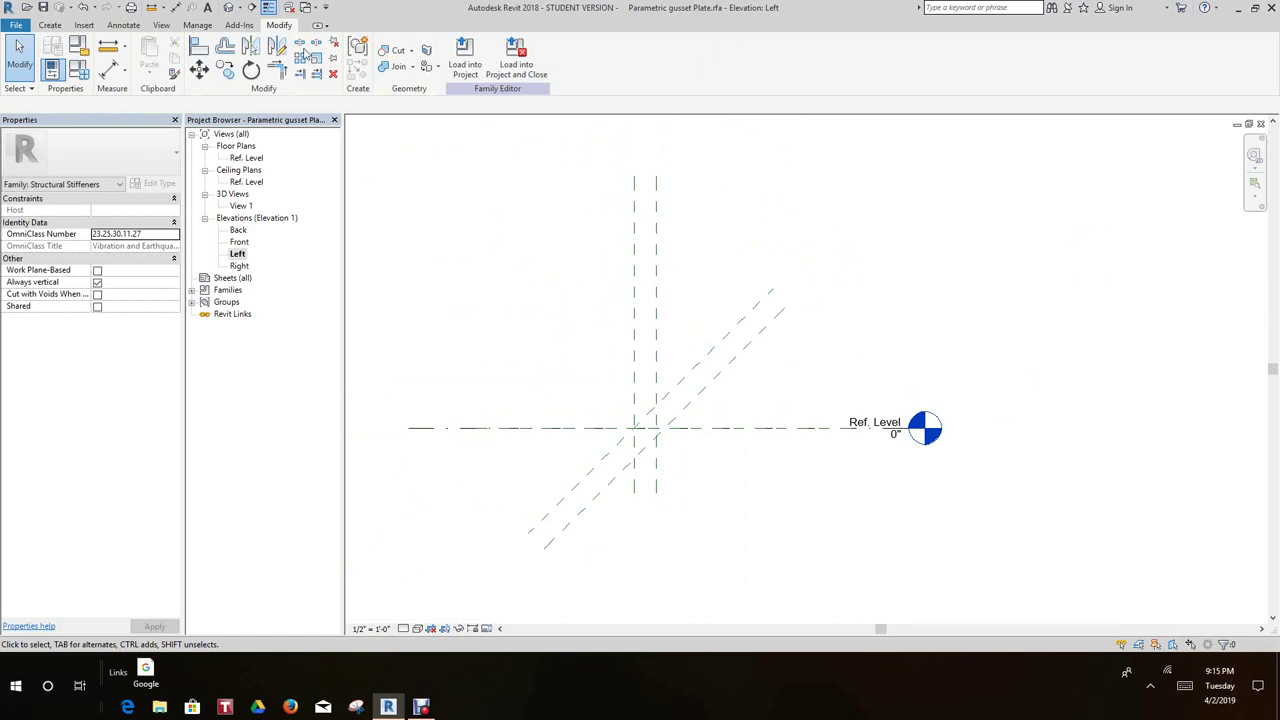
left_click(50, 25)
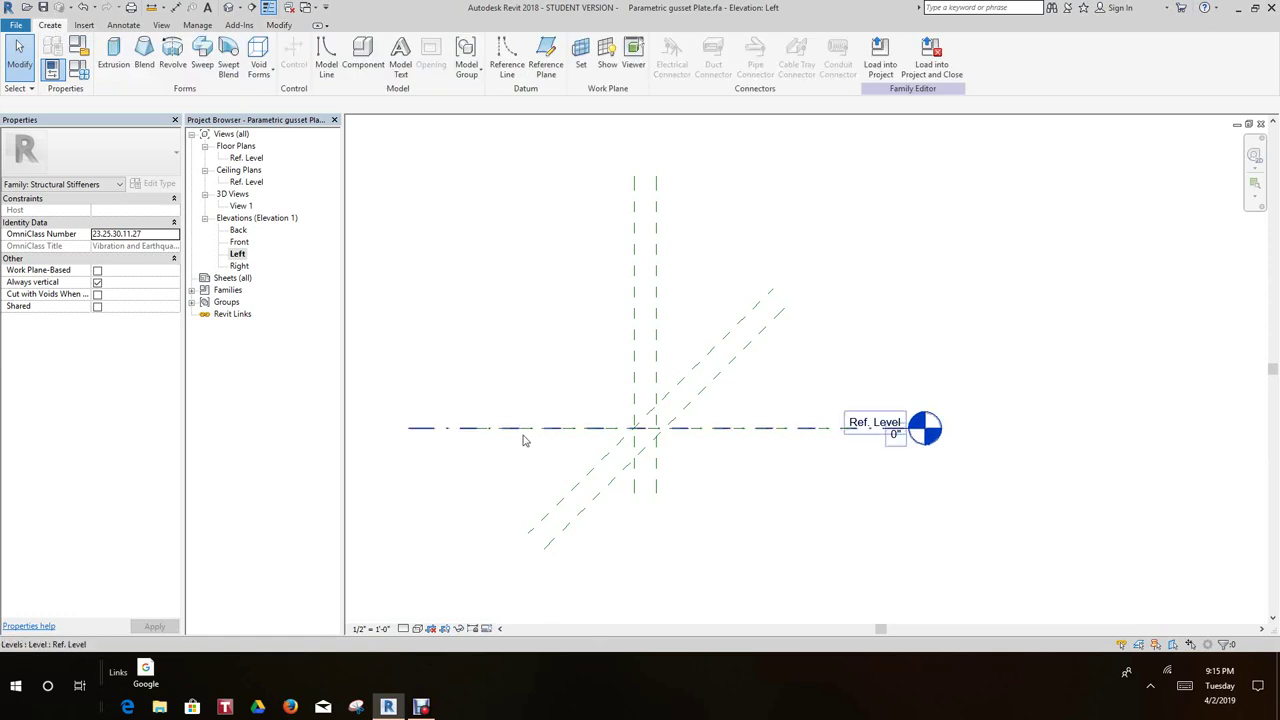
left_click(545, 57)
left_click(410, 454)
left_click(903, 455)
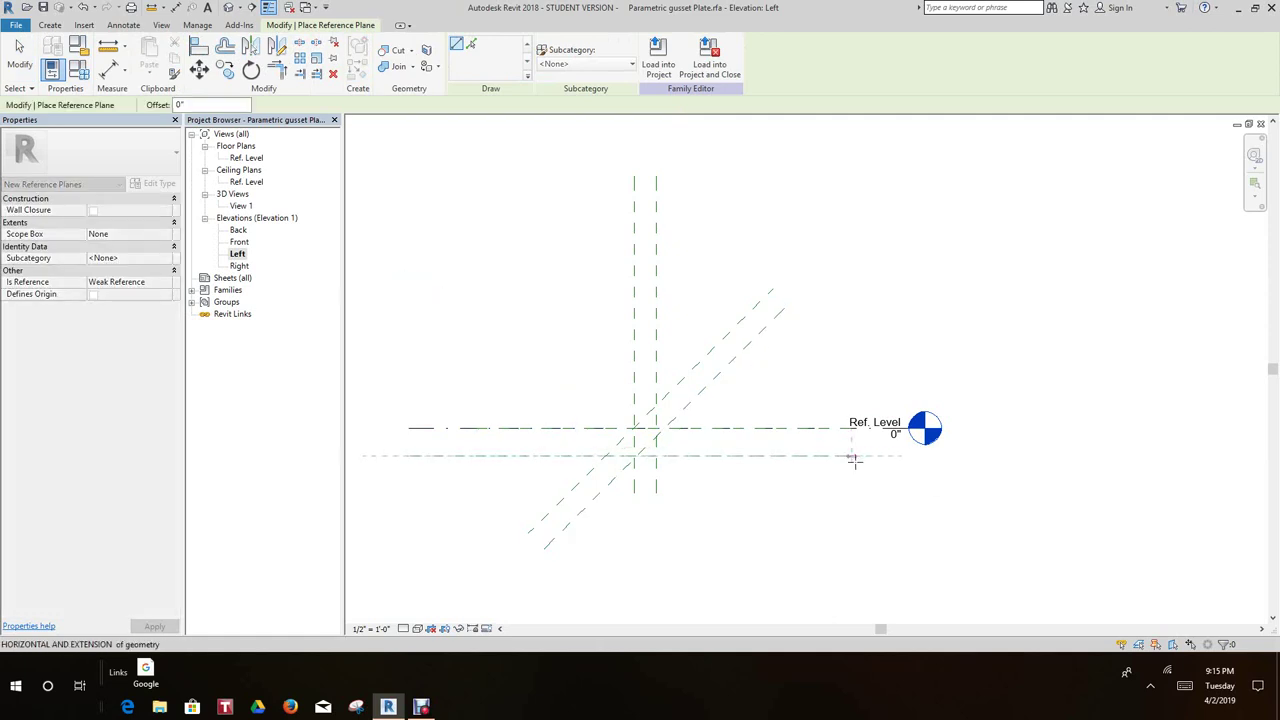
scroll(505, 420, "up", 5)
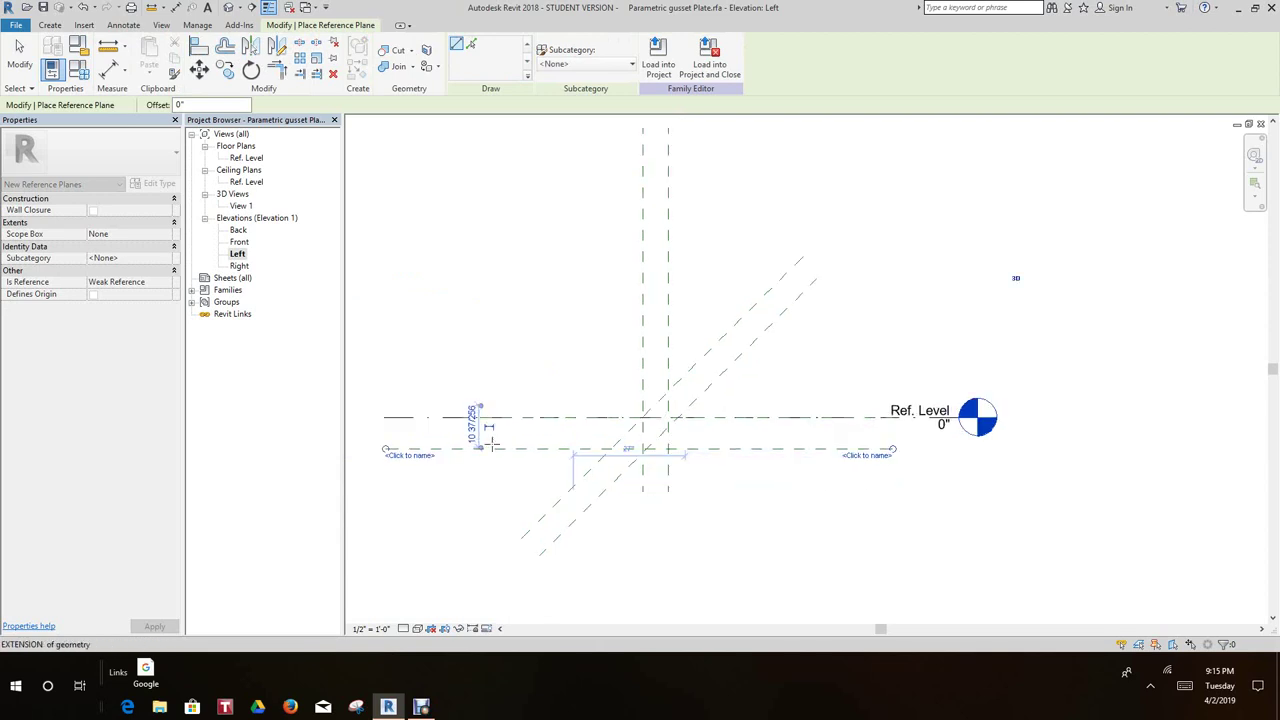
right_click(491, 308)
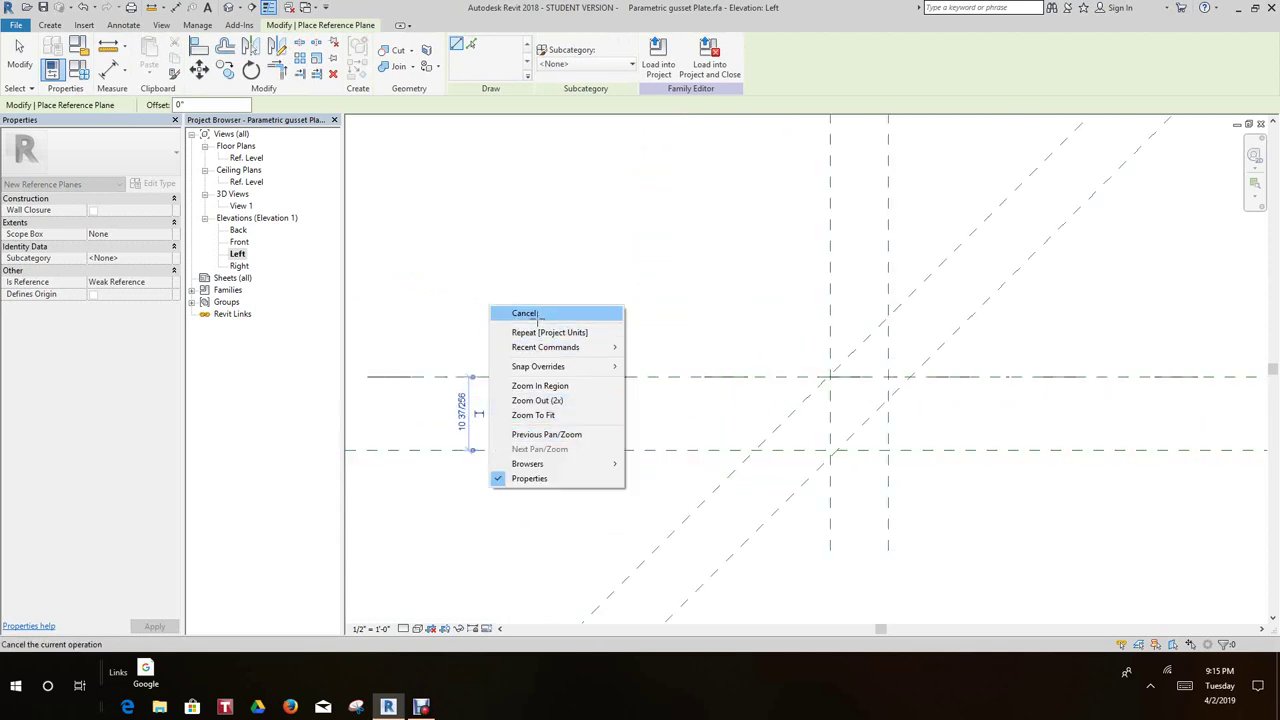
left_click(522, 314)
right_click(504, 424)
left_click(520, 432)
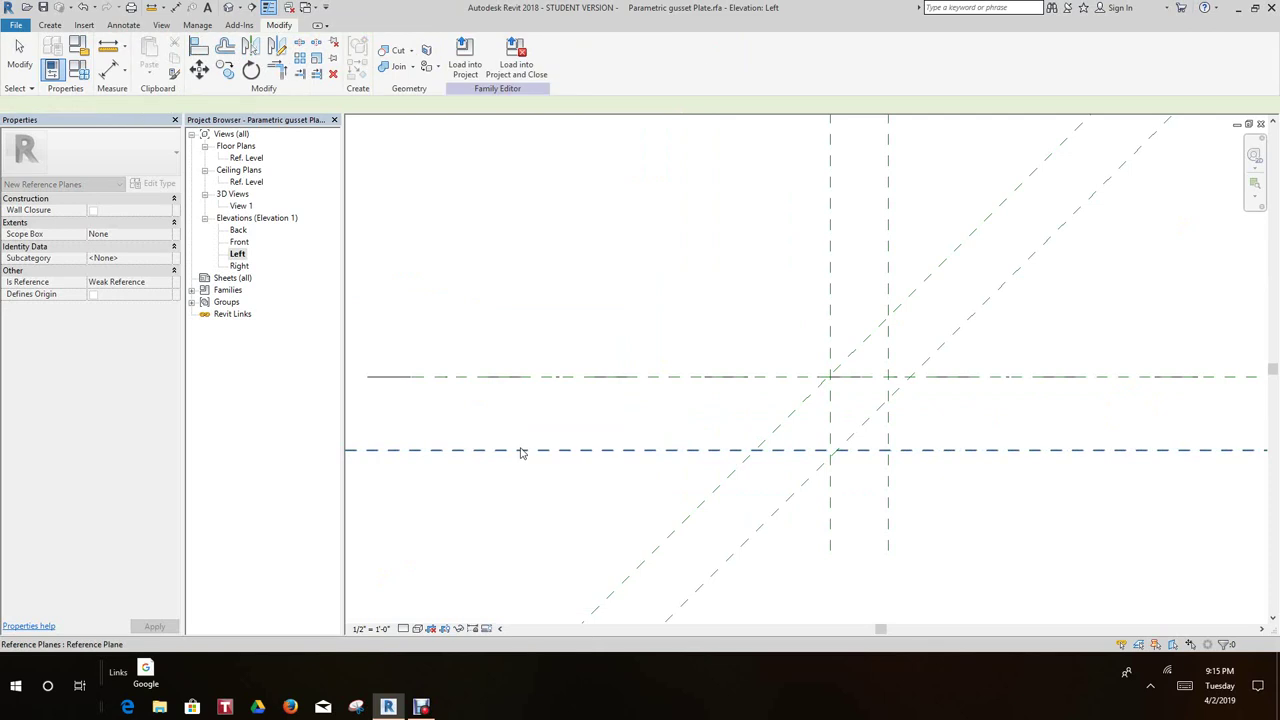
Set the horizontal plane's distance to 8" below Ref. Level
left_click(520, 449)
left_click(463, 408)
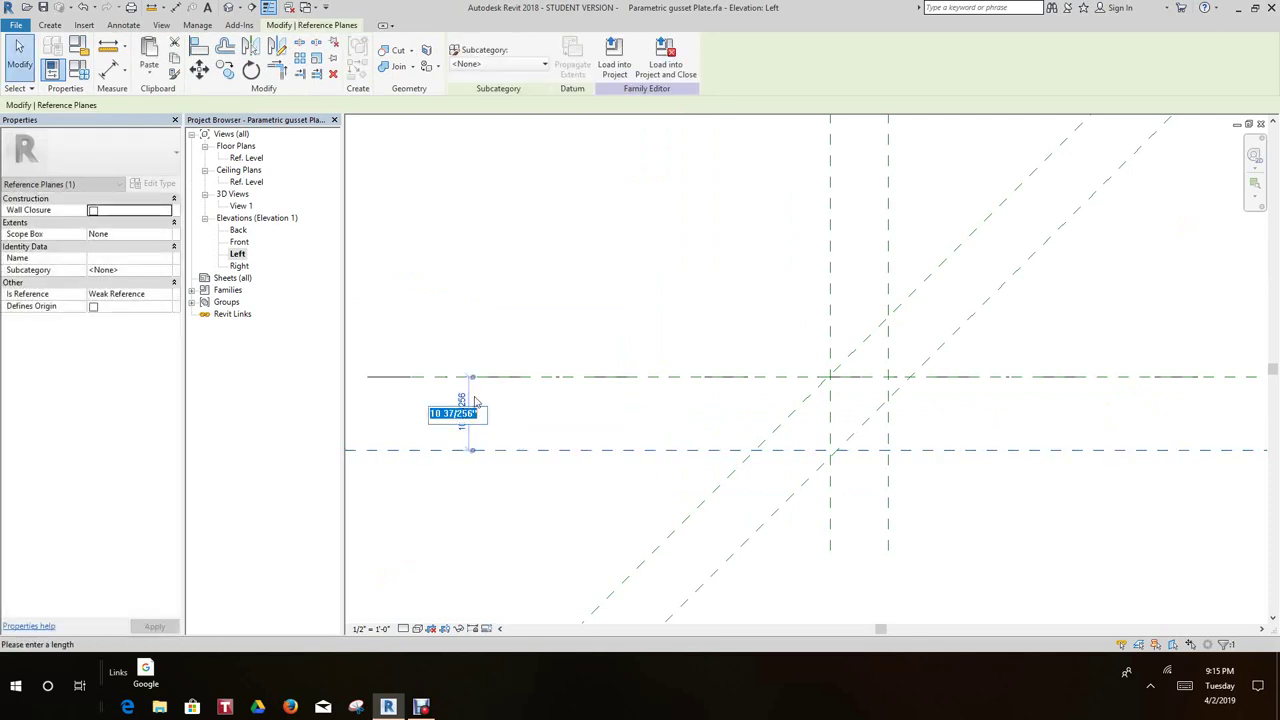
type("8")
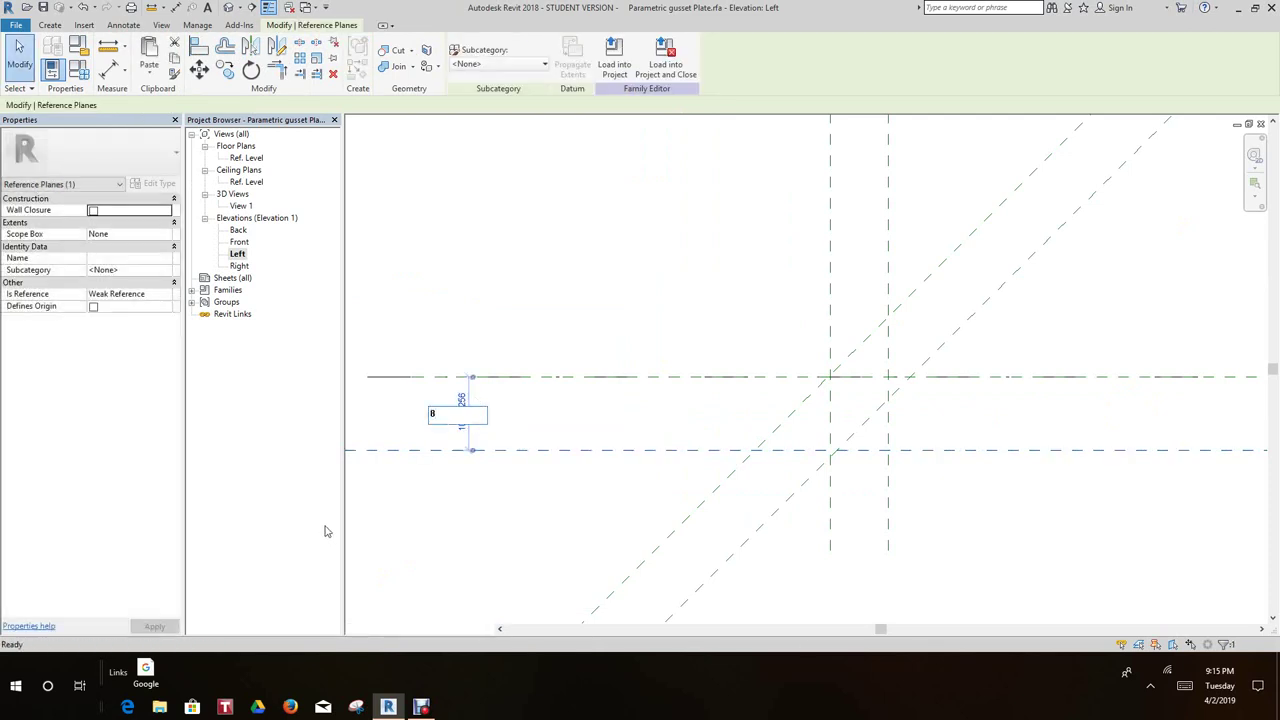
key("Escape")
scroll(477, 440, "down", 3)
left_click(476, 438)
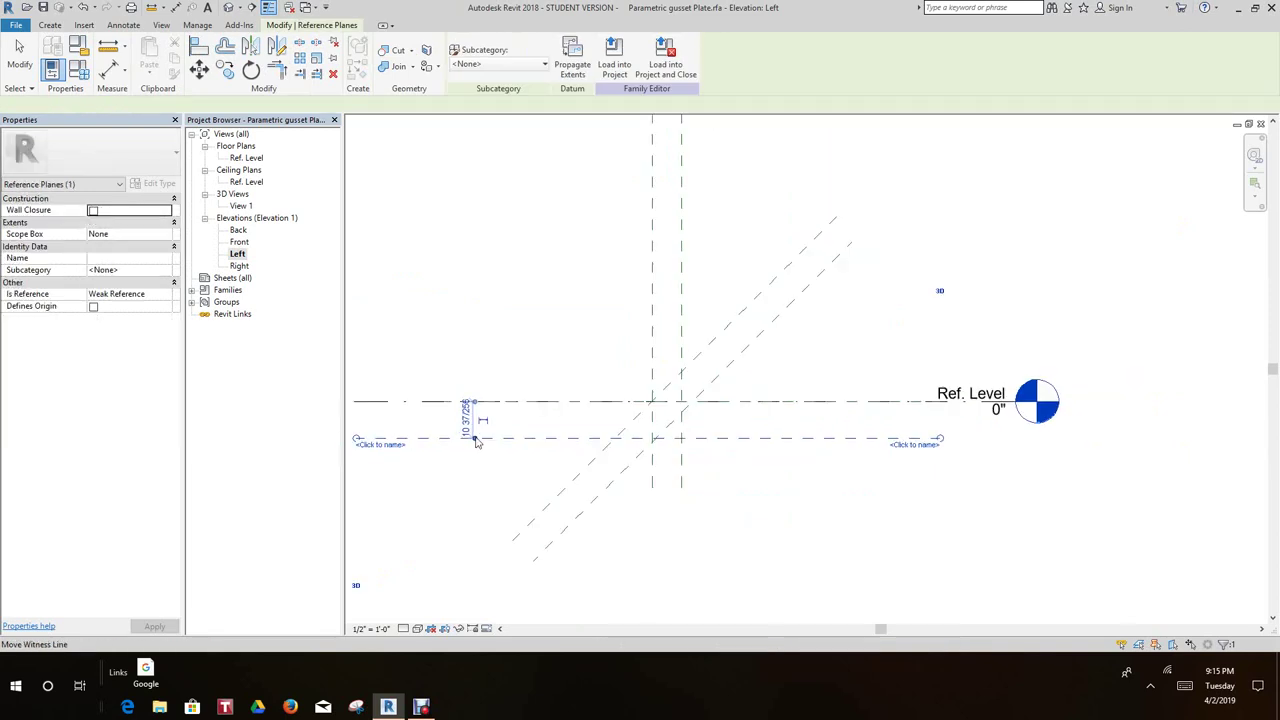
left_click(465, 419)
type("8")
key("Return")
key("Escape")
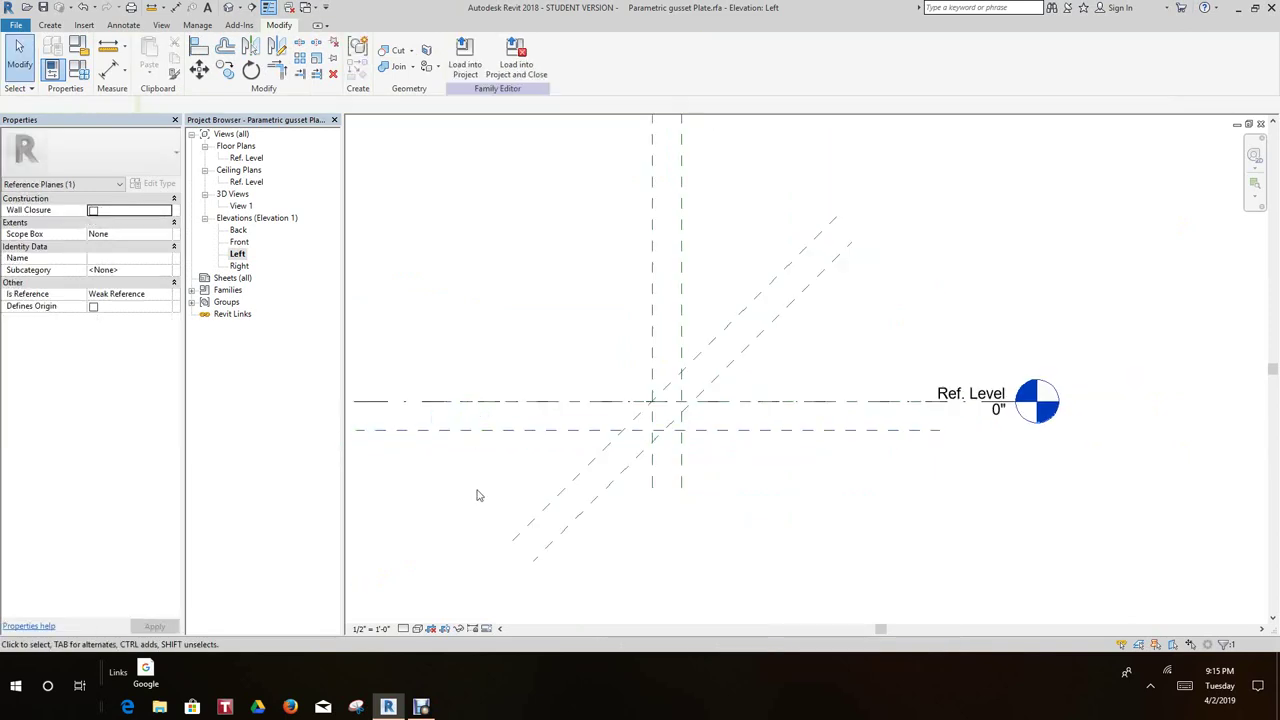
scroll(491, 497, "down", 1)
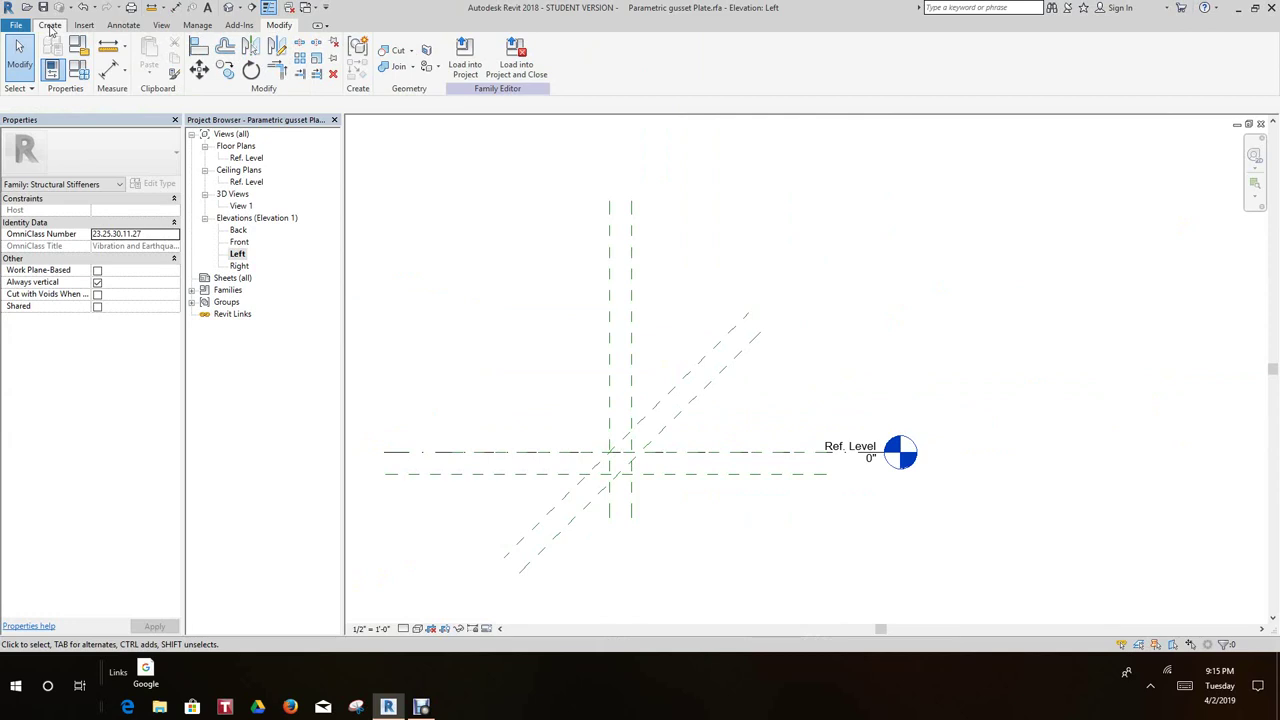
Place aligned 8" dimensions across the vertical, diagonal and horizontal plane pairs
left_click(111, 68)
scroll(608, 370, "up", 2)
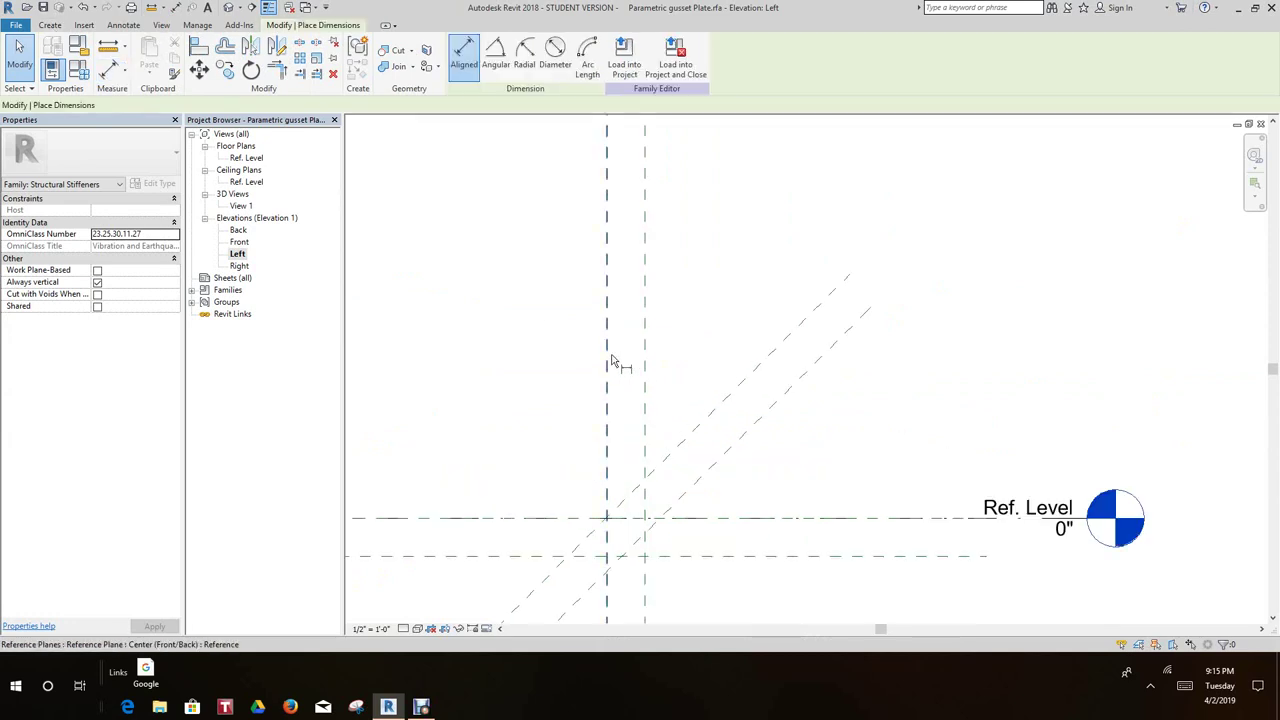
left_click(607, 370)
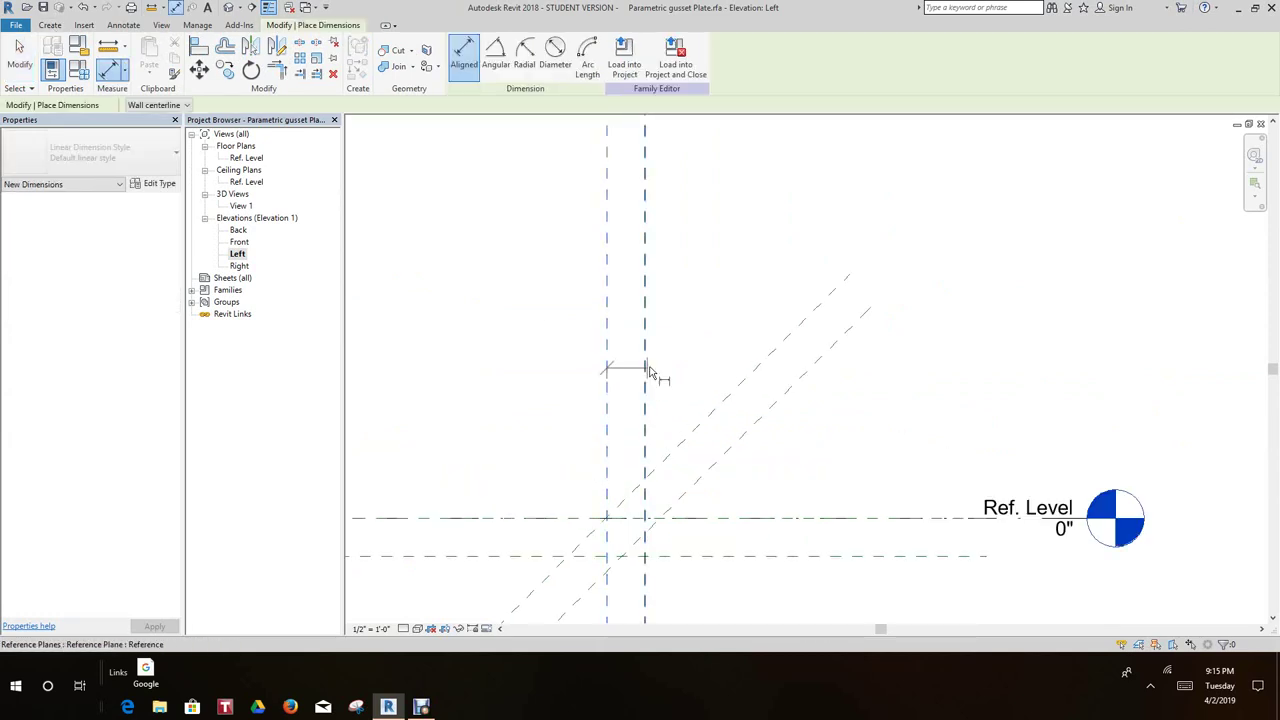
left_click(645, 371)
left_click(692, 333)
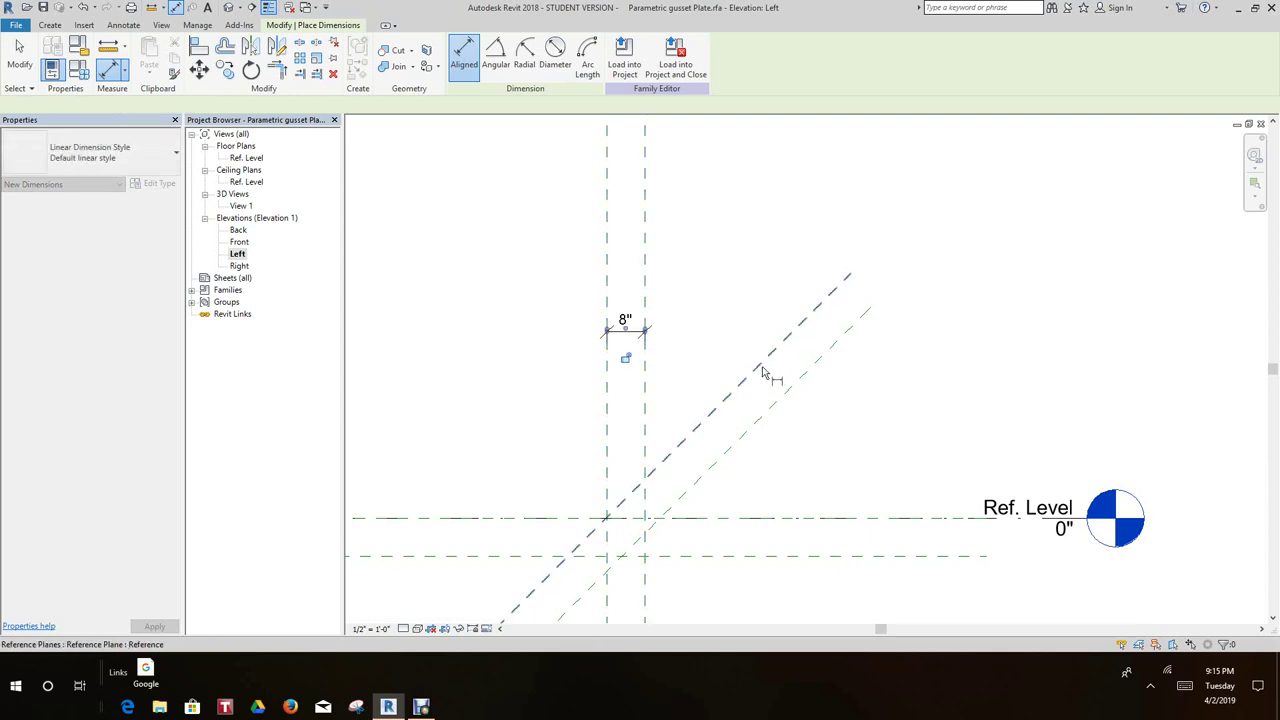
left_click(787, 400)
left_click(814, 414)
middle_click_drag(829, 434, 826, 391)
scroll(872, 513, "up", 1)
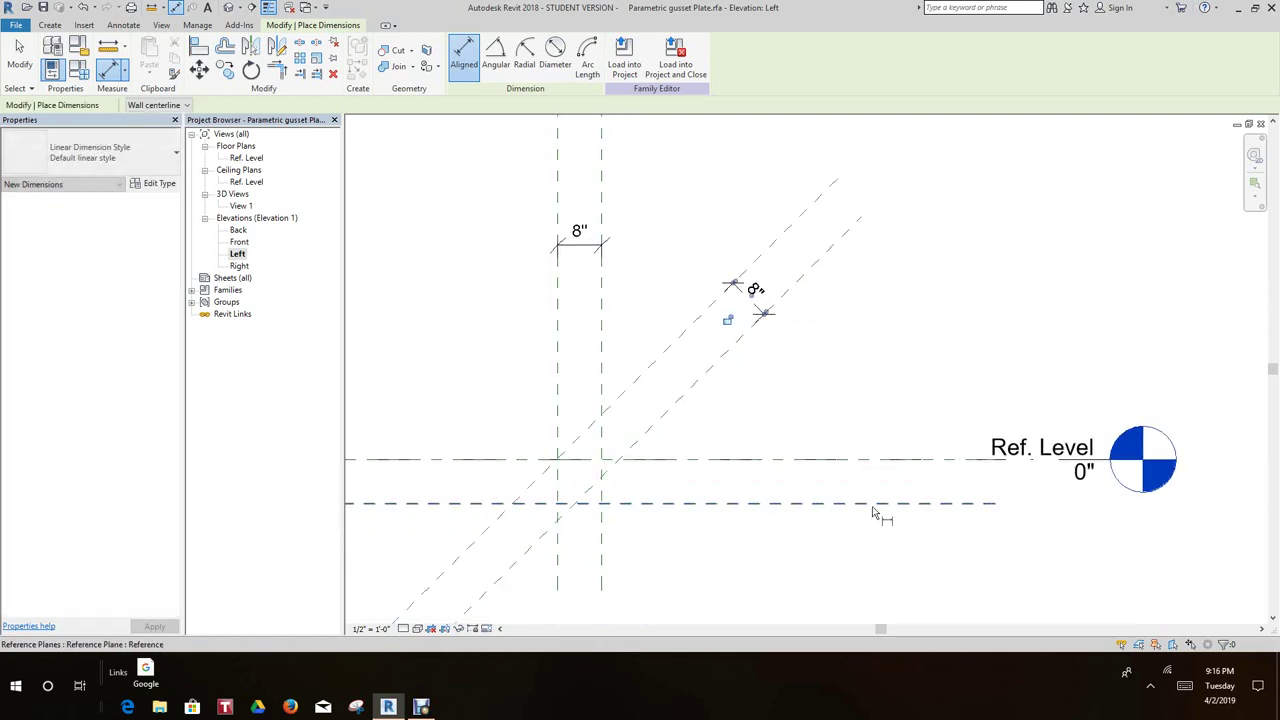
left_click(876, 504)
left_click(889, 460)
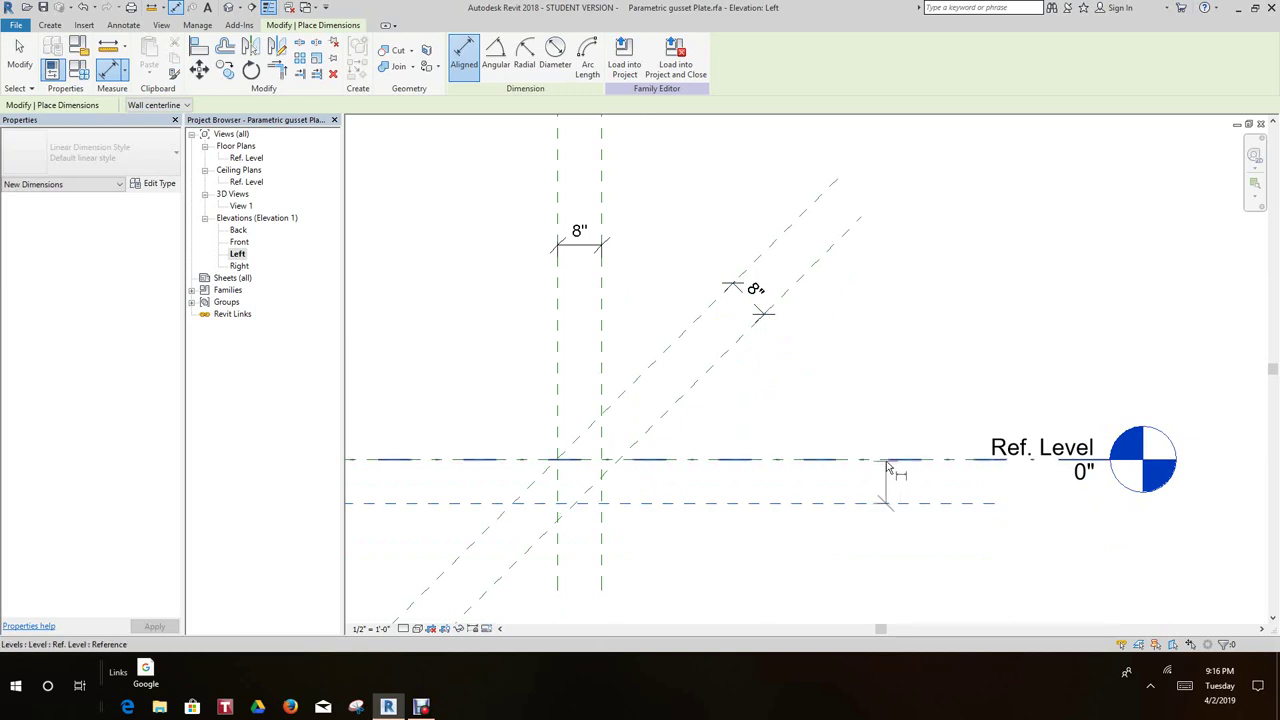
left_click(898, 375)
Exit the Aligned Dimension tool and dismiss leftover pop-ups
right_click(898, 363)
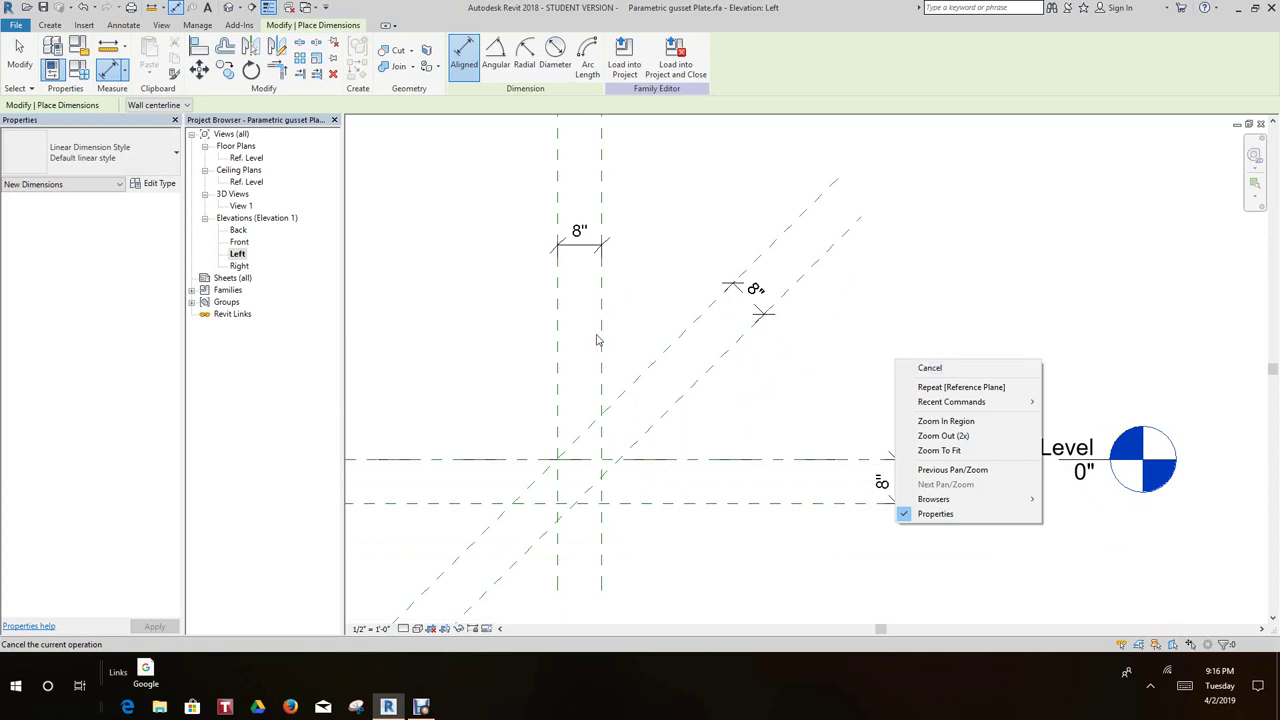
left_click(636, 233)
right_click(644, 234)
left_click(649, 240)
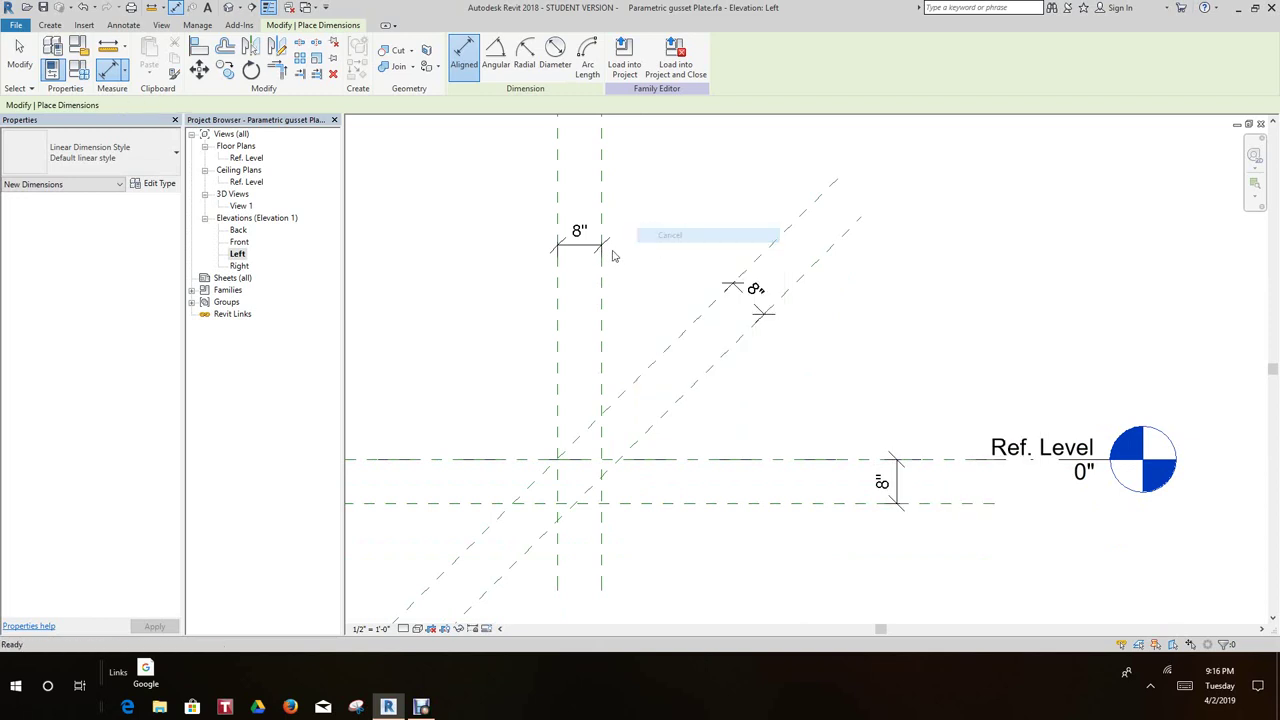
scroll(600, 250, "up", 2)
key("Escape")
right_click(657, 227)
left_click(664, 232)
Label the vertical-plane dimension with a new Width type parameter
left_click(566, 244)
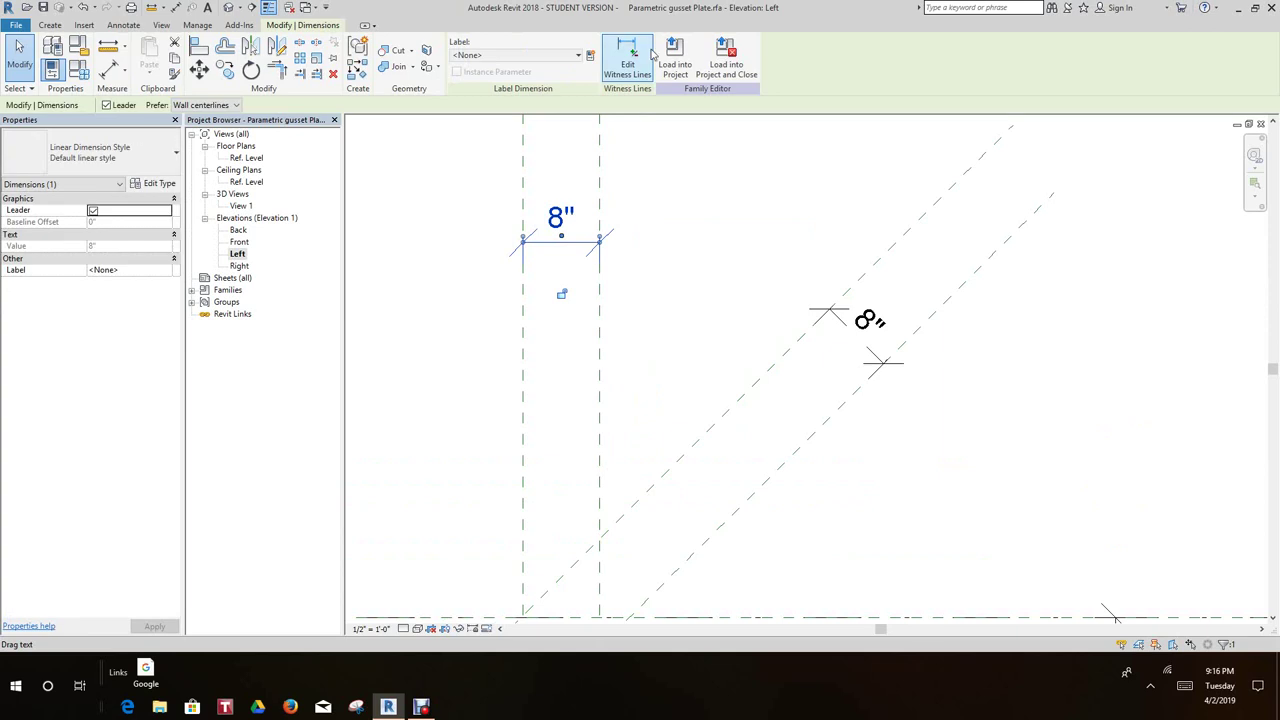
left_click(590, 55)
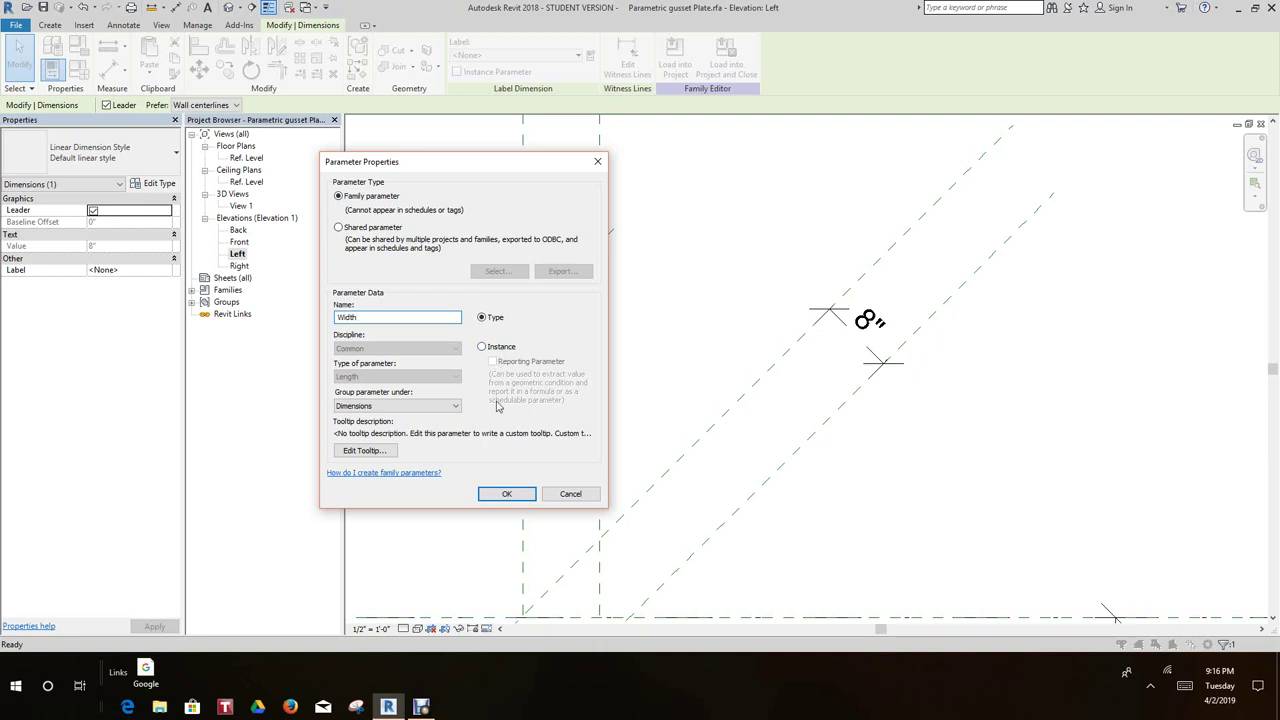
left_click(507, 494)
left_click(660, 366)
scroll(660, 366, "down", 2)
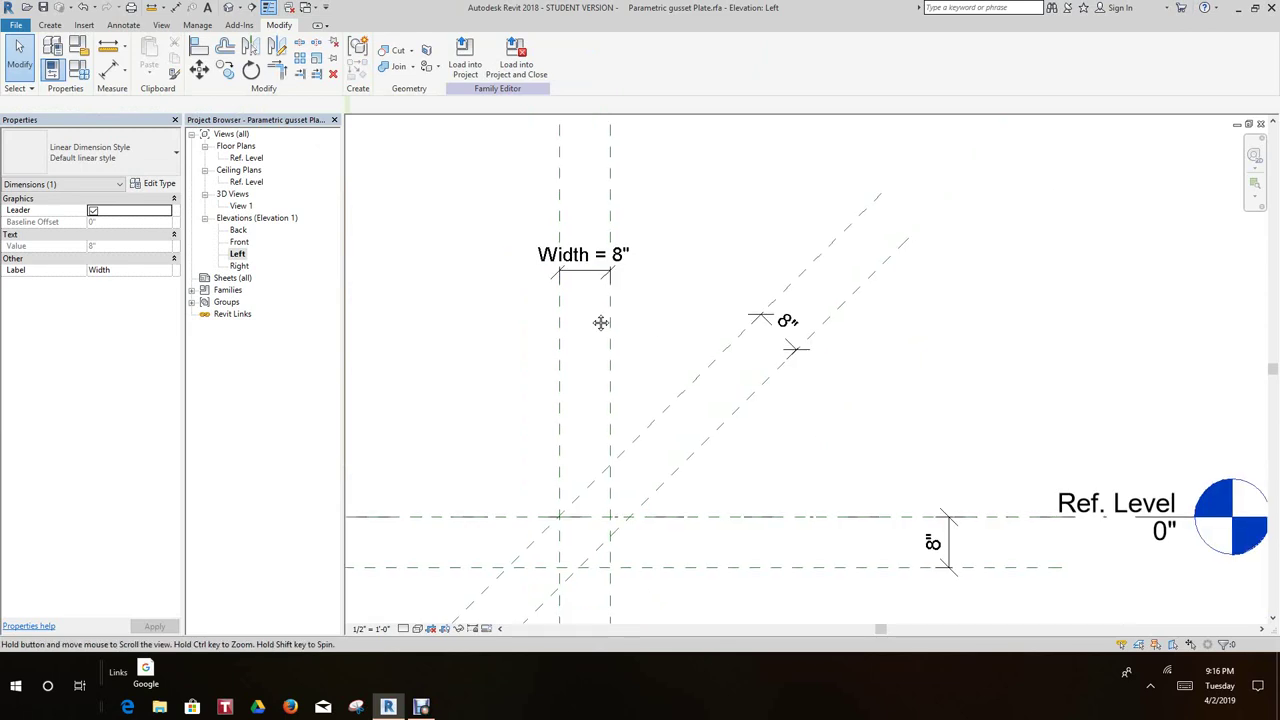
Apply the Width label to the diagonal 8" dimension
left_click(670, 289)
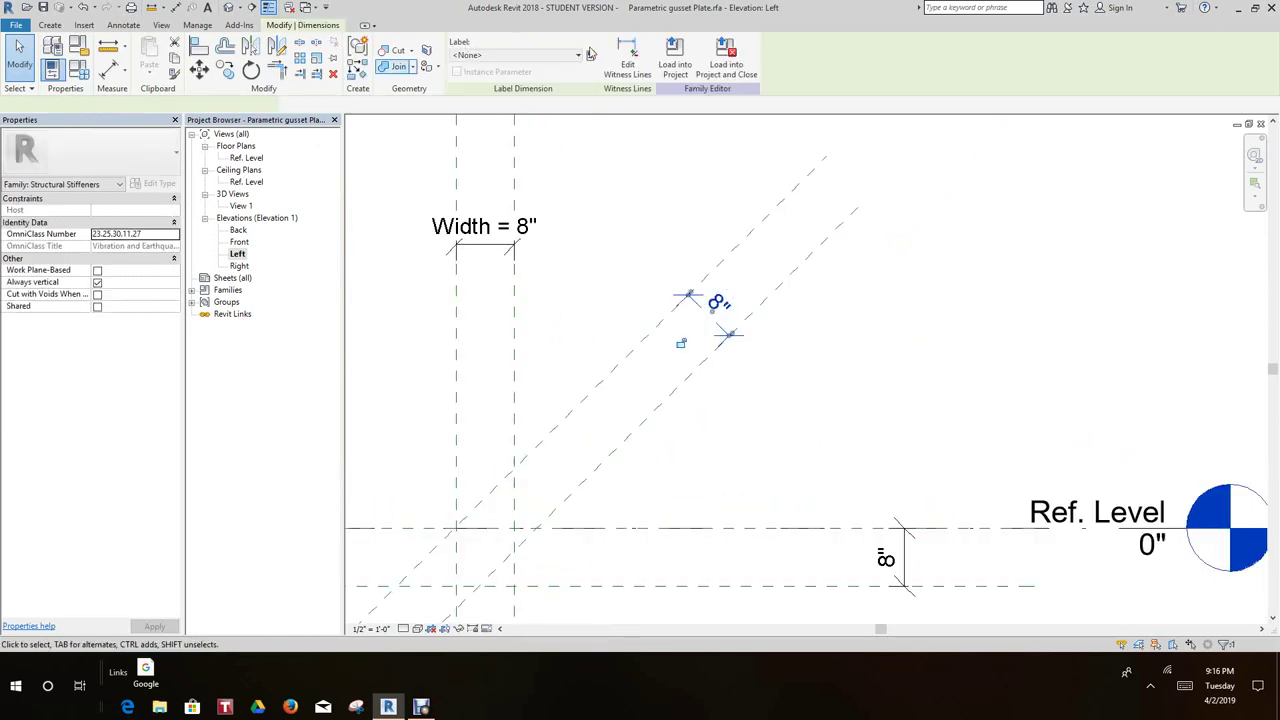
left_click(560, 56)
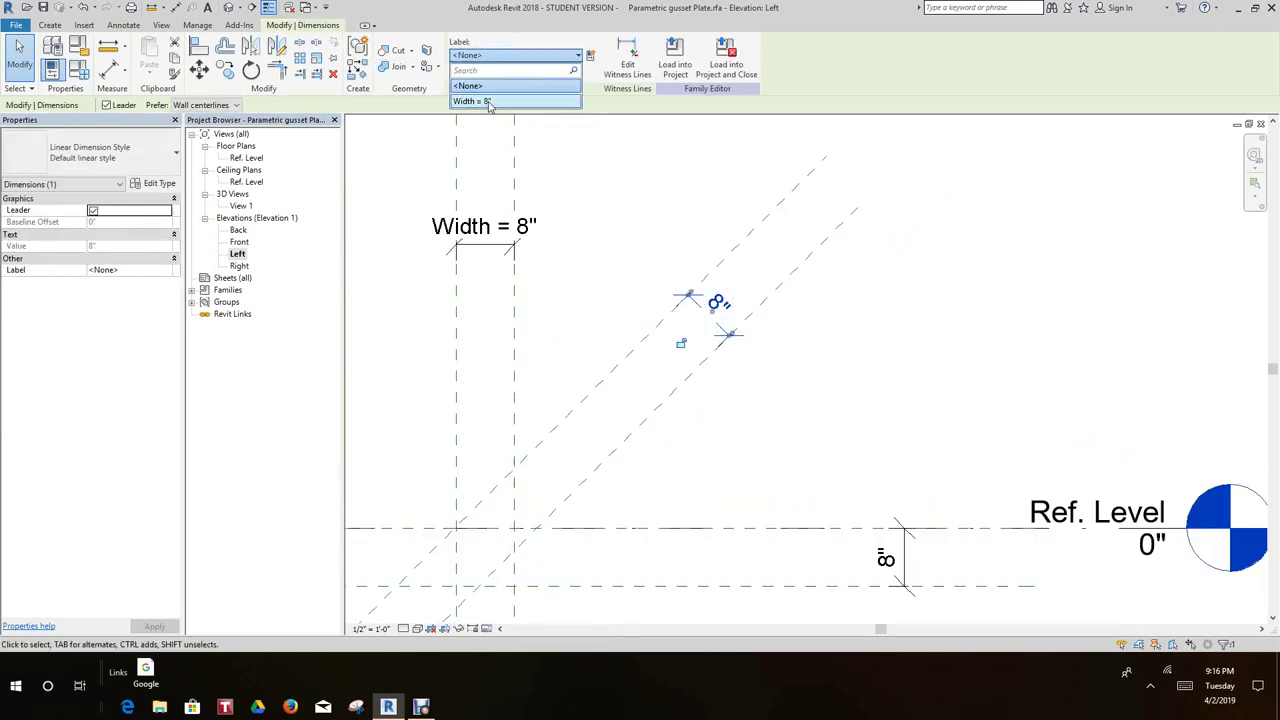
key("Return")
left_click(882, 362)
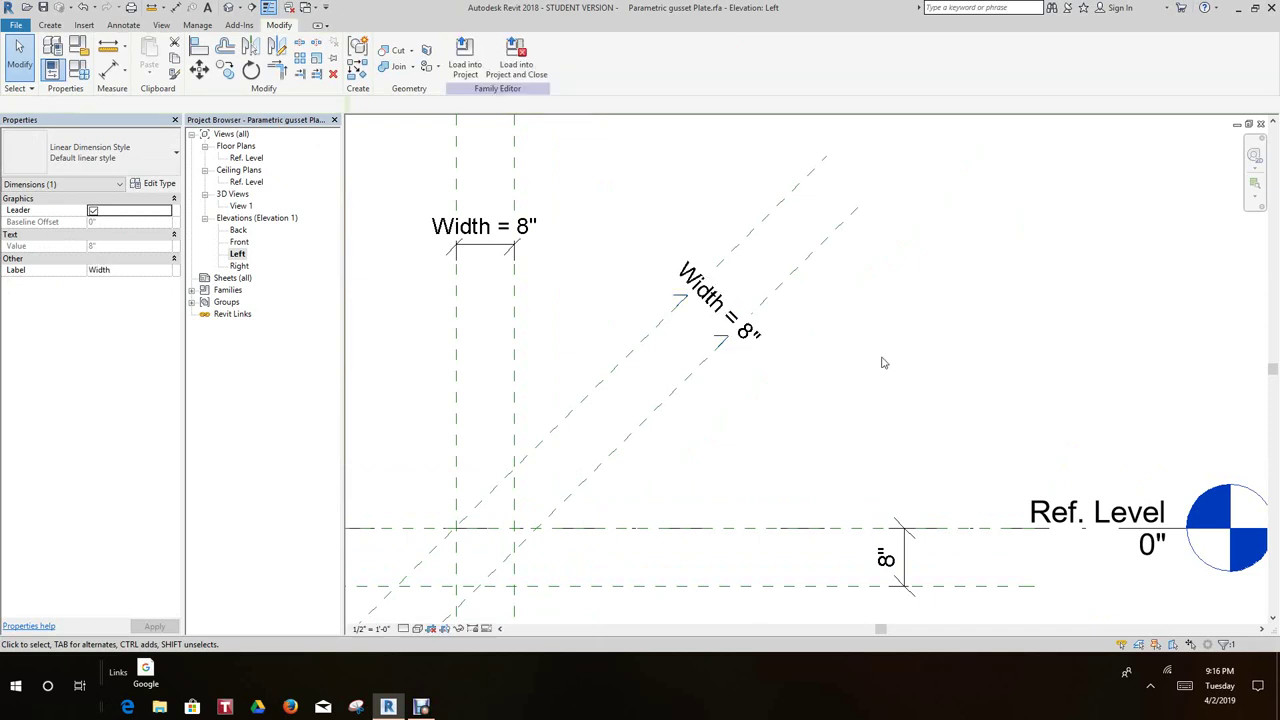
scroll(878, 376, "down", 3)
scroll(790, 335, "up", 6)
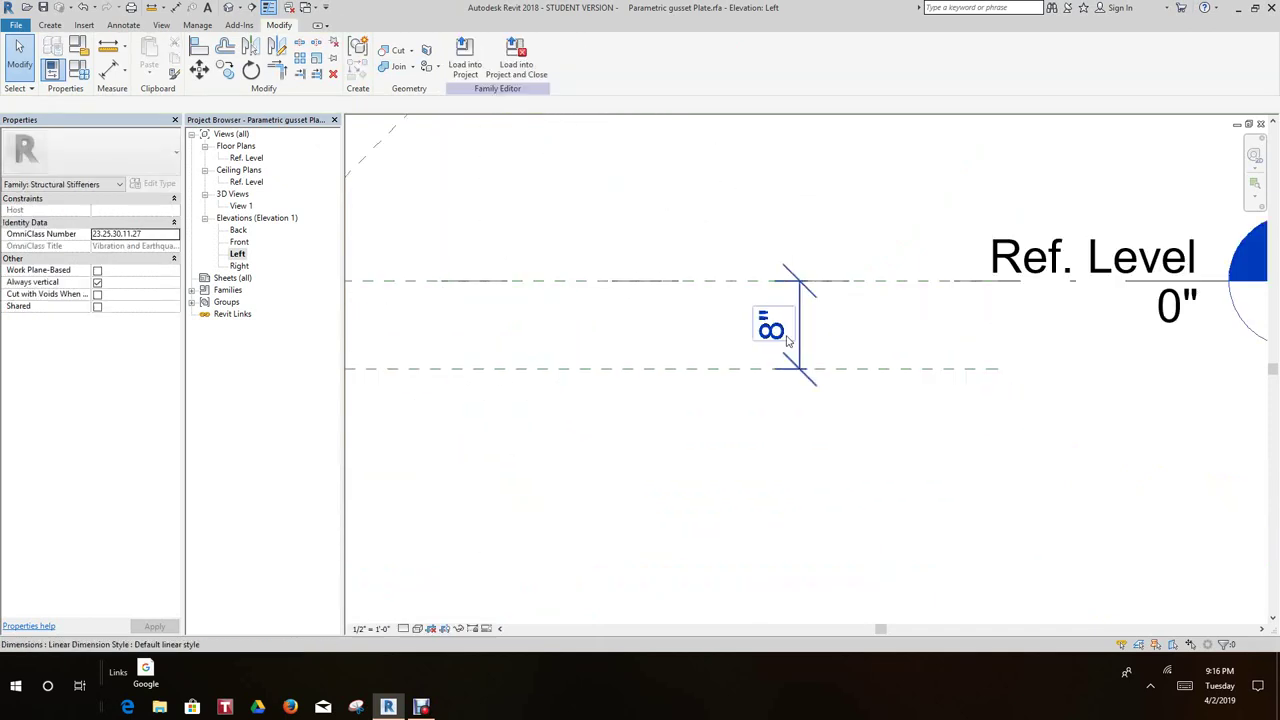
Apply the Width label to the horizontal-plane 8" dimension
left_click(805, 343)
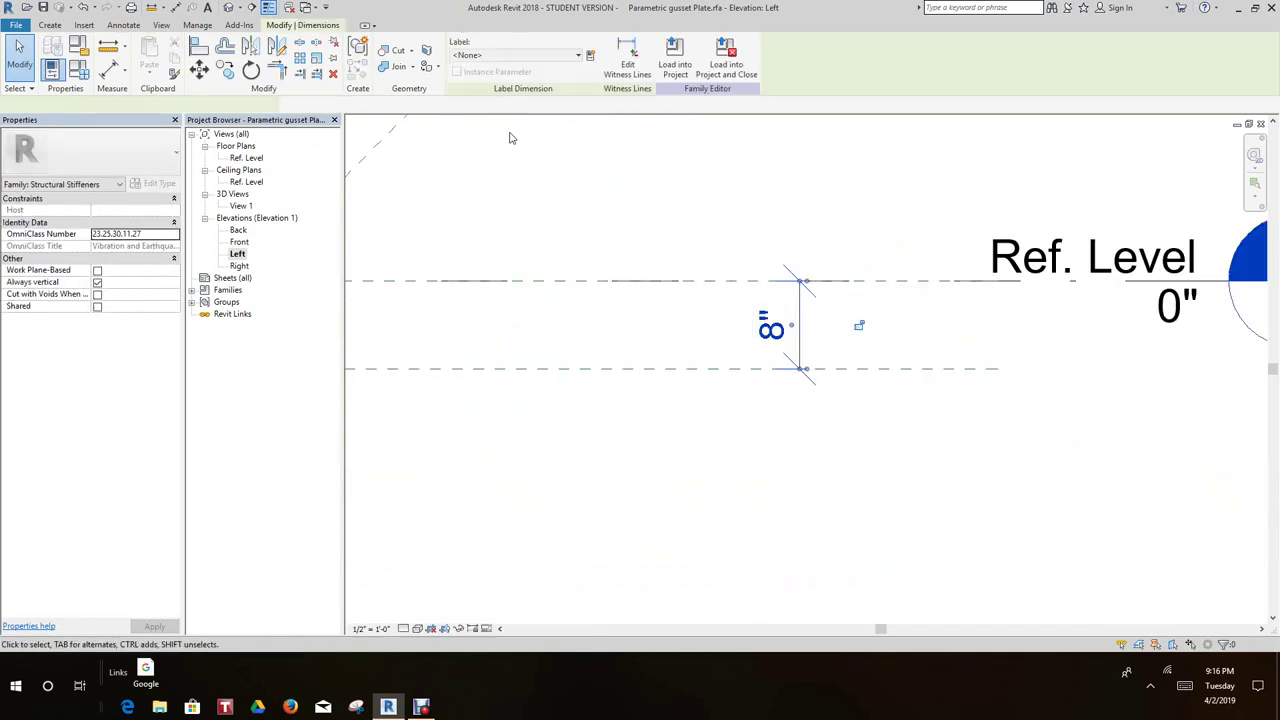
left_click(577, 56)
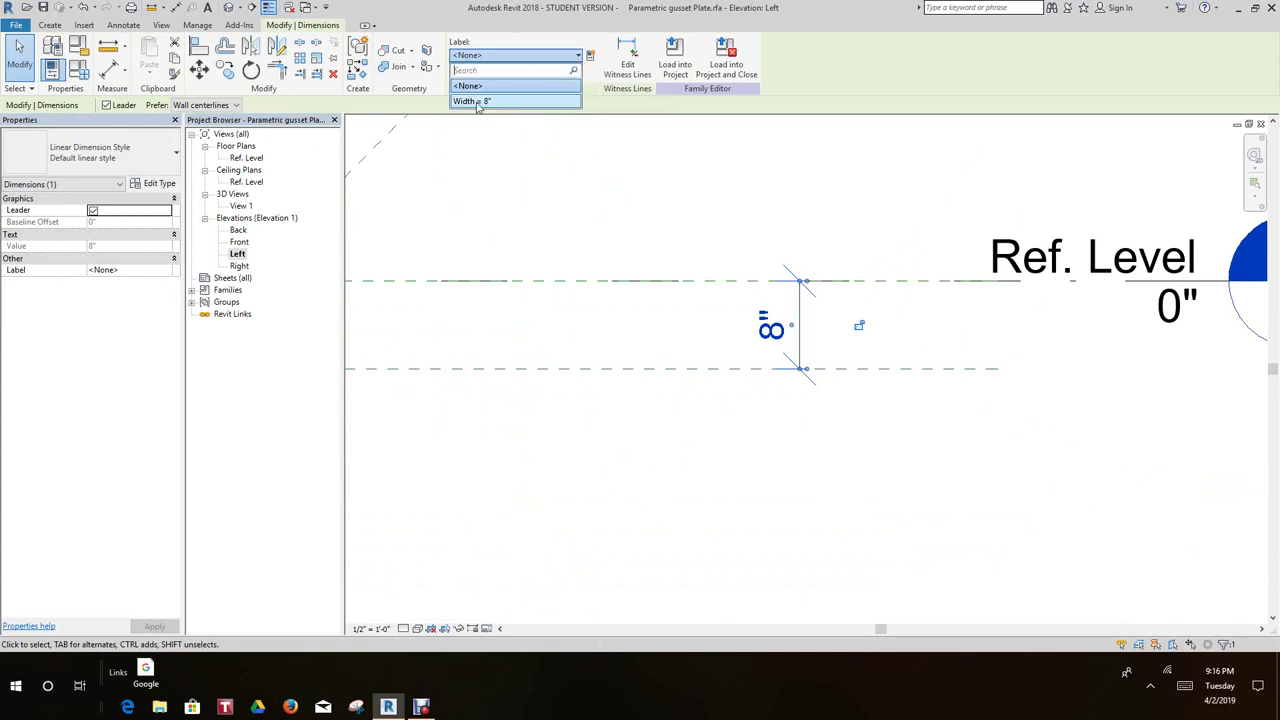
key("Return")
left_click(532, 206)
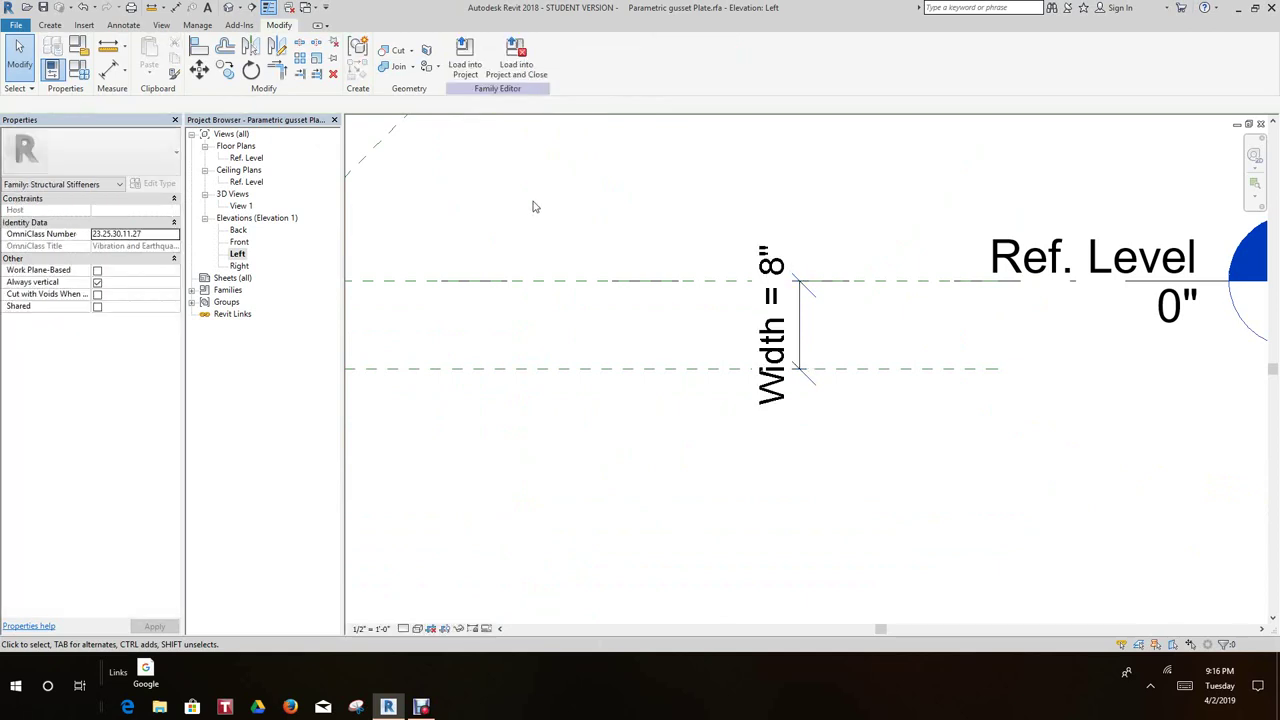
scroll(680, 351, "down", 5)
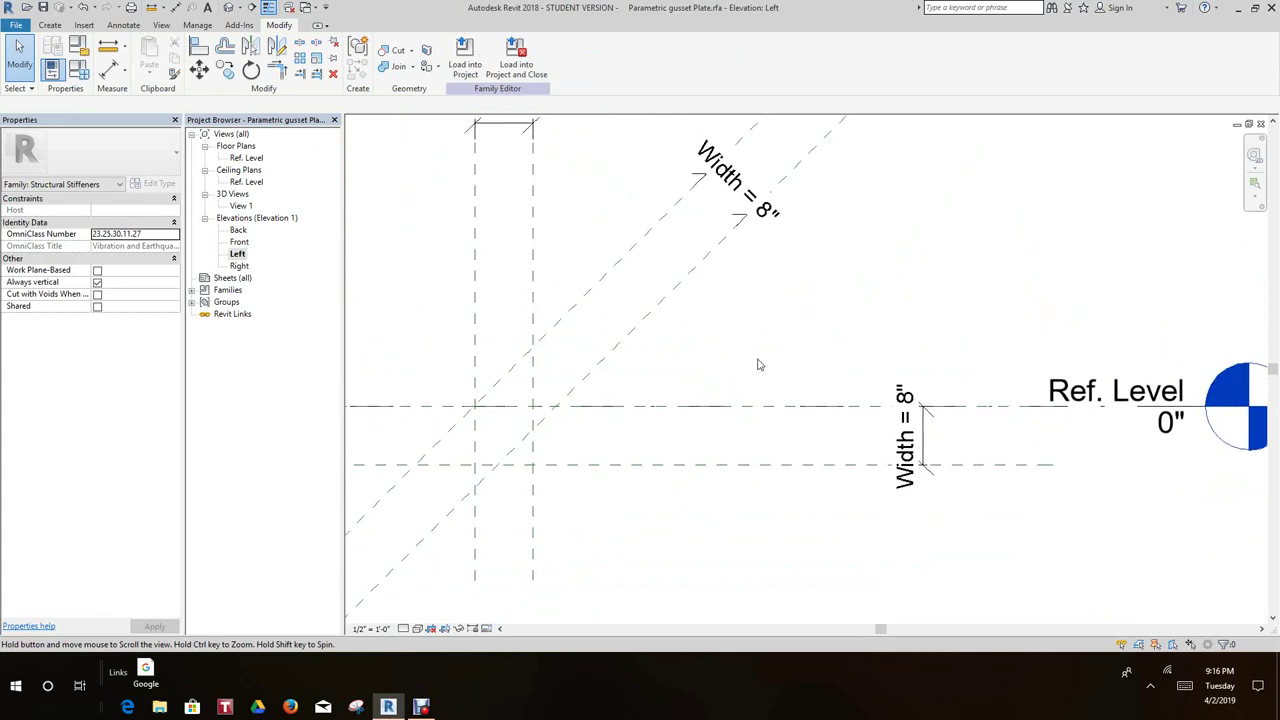
scroll(917, 465, "up", 1)
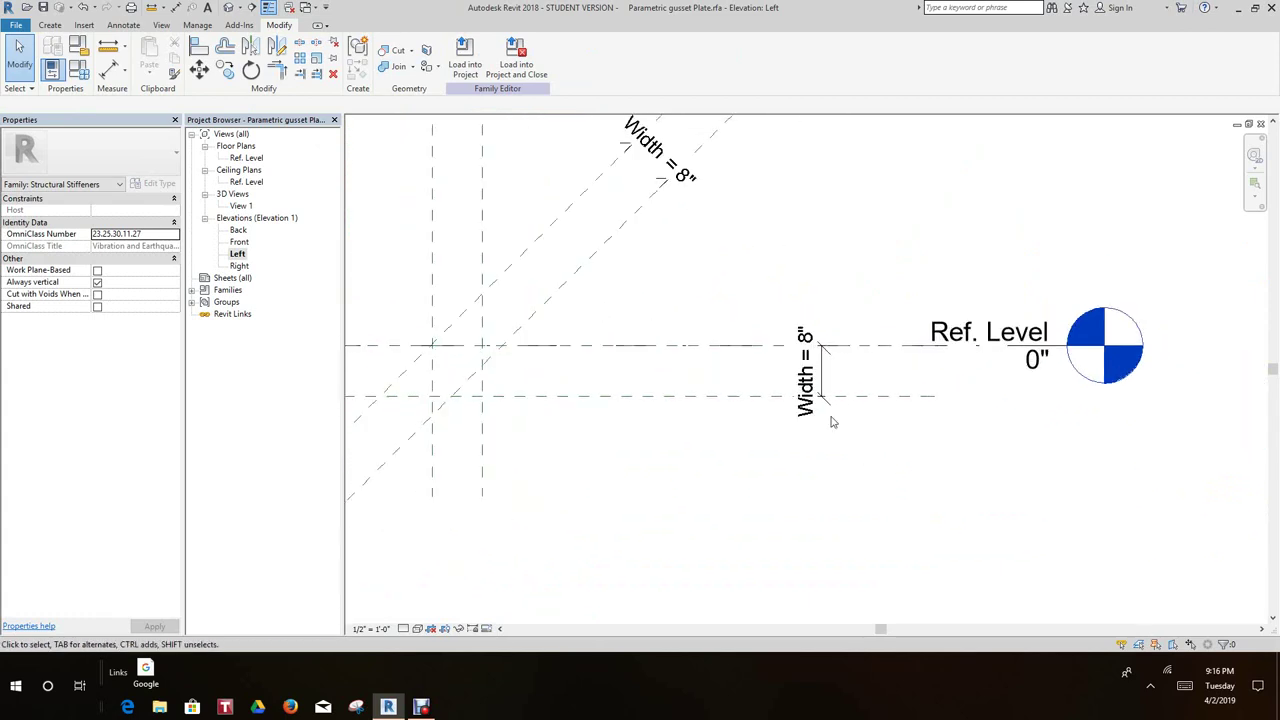
scroll(831, 415, "up", 1)
scroll(866, 449, "down", 2)
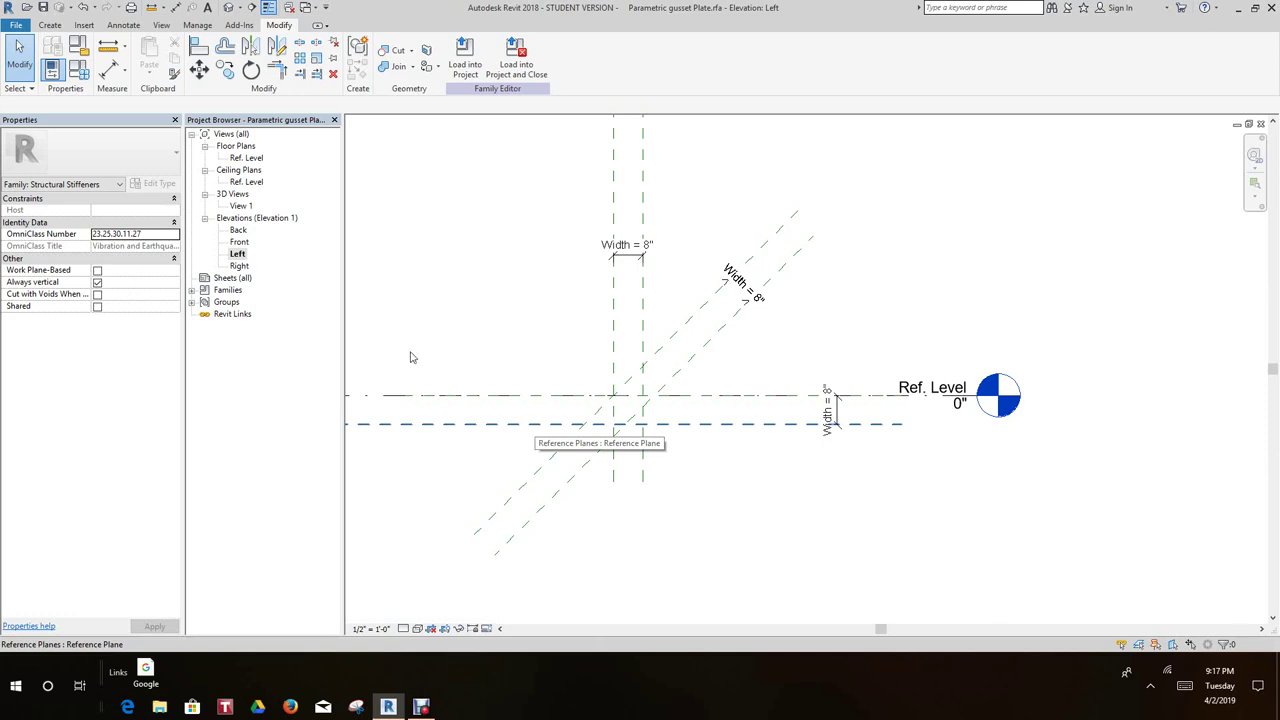
Switch to the Front elevation, clear the selection and show the Create tools
double_click(240, 241)
scroll(800, 438, "down", 1)
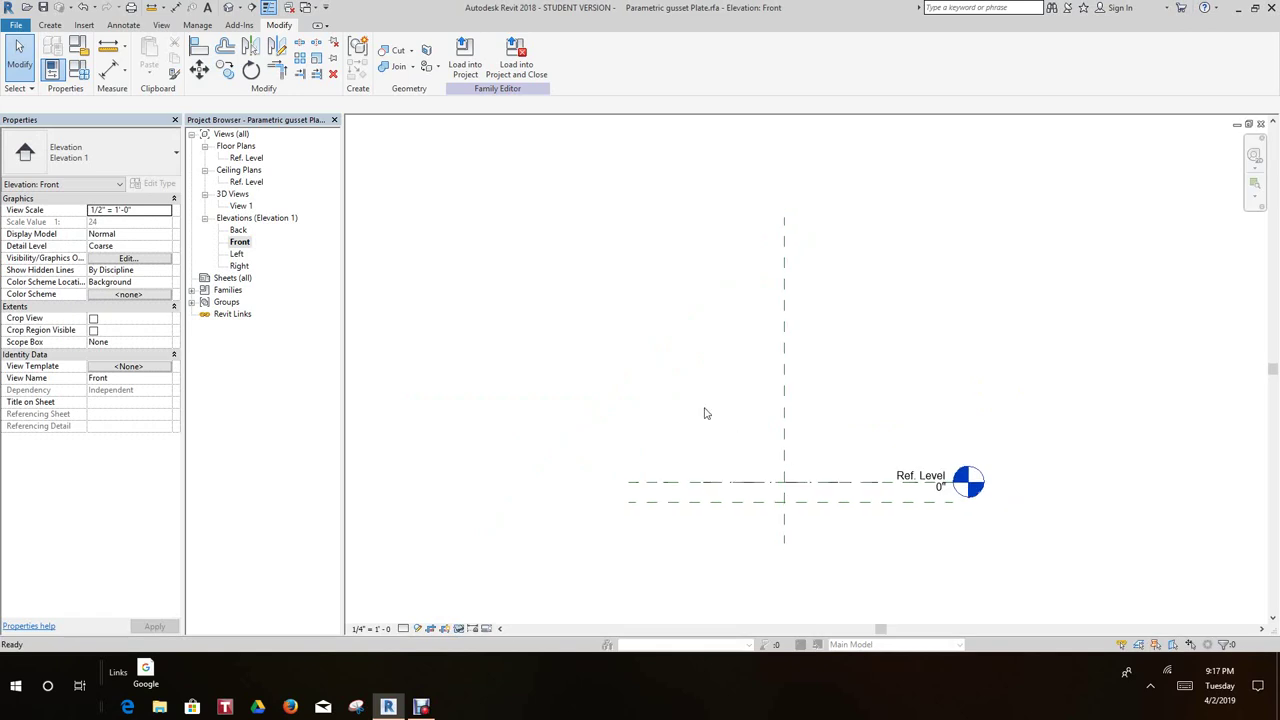
left_click(690, 396)
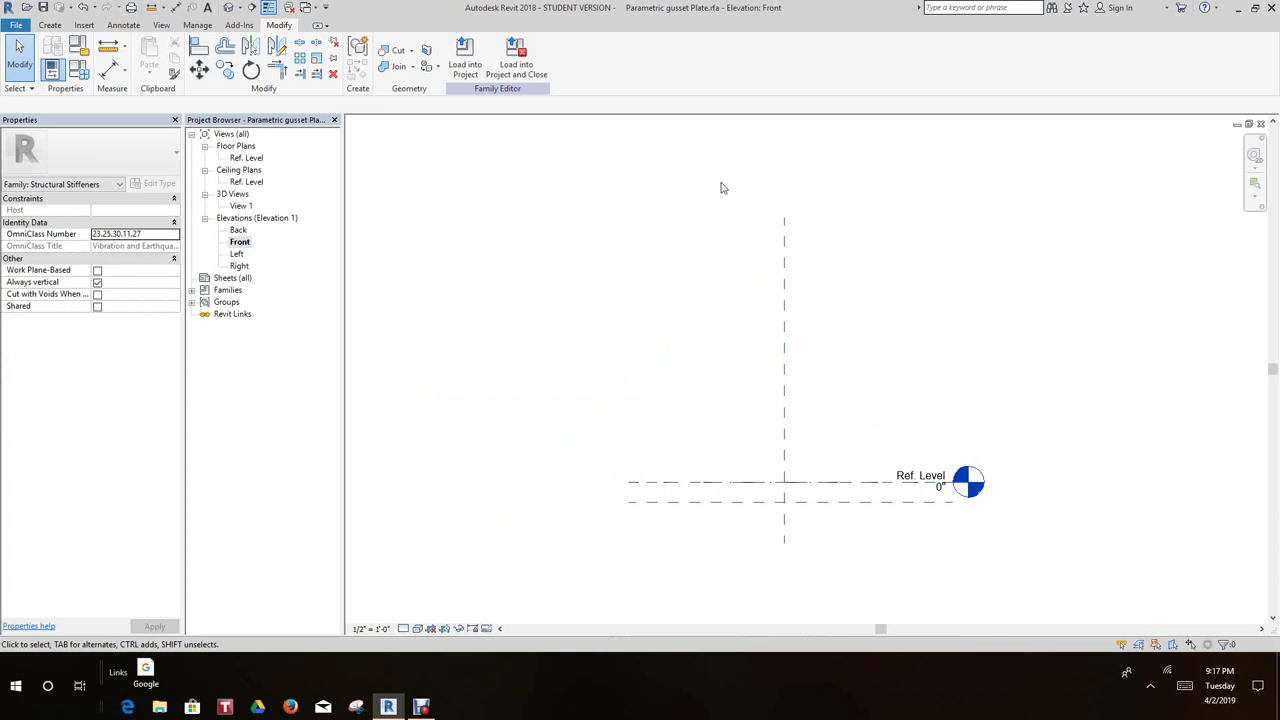
scroll(780, 423, "up", 3)
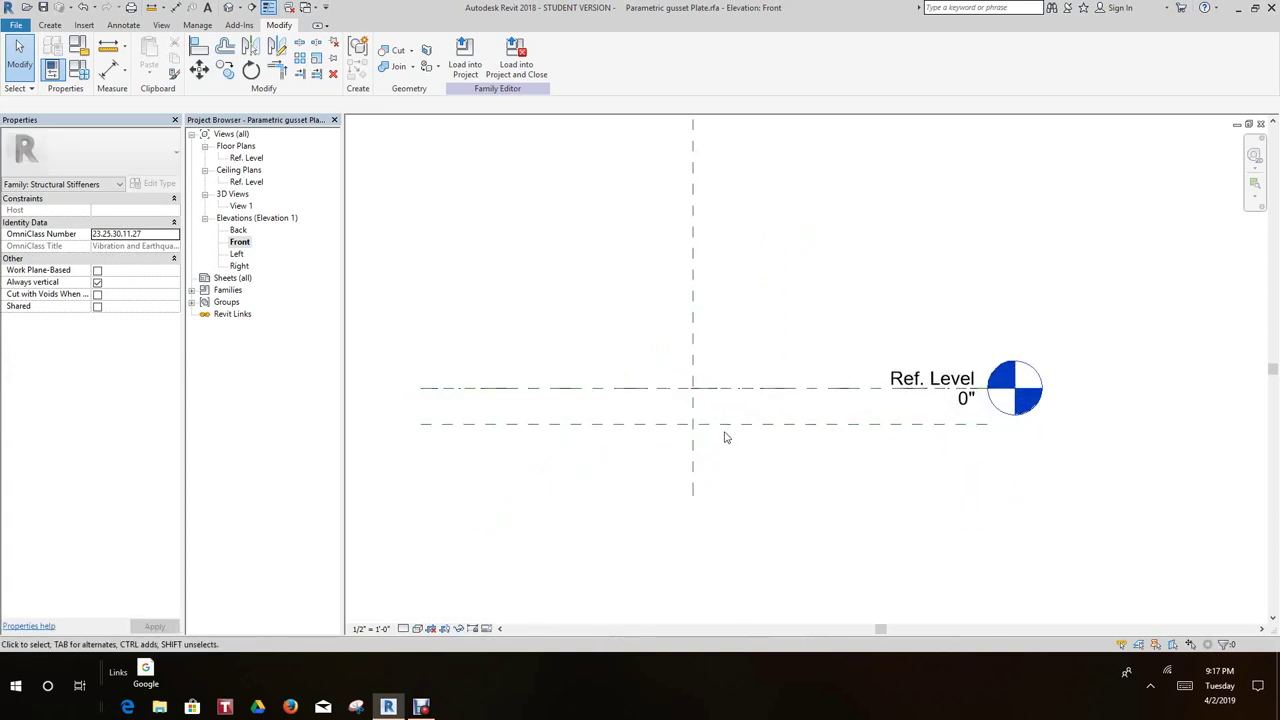
scroll(740, 454, "down", 2)
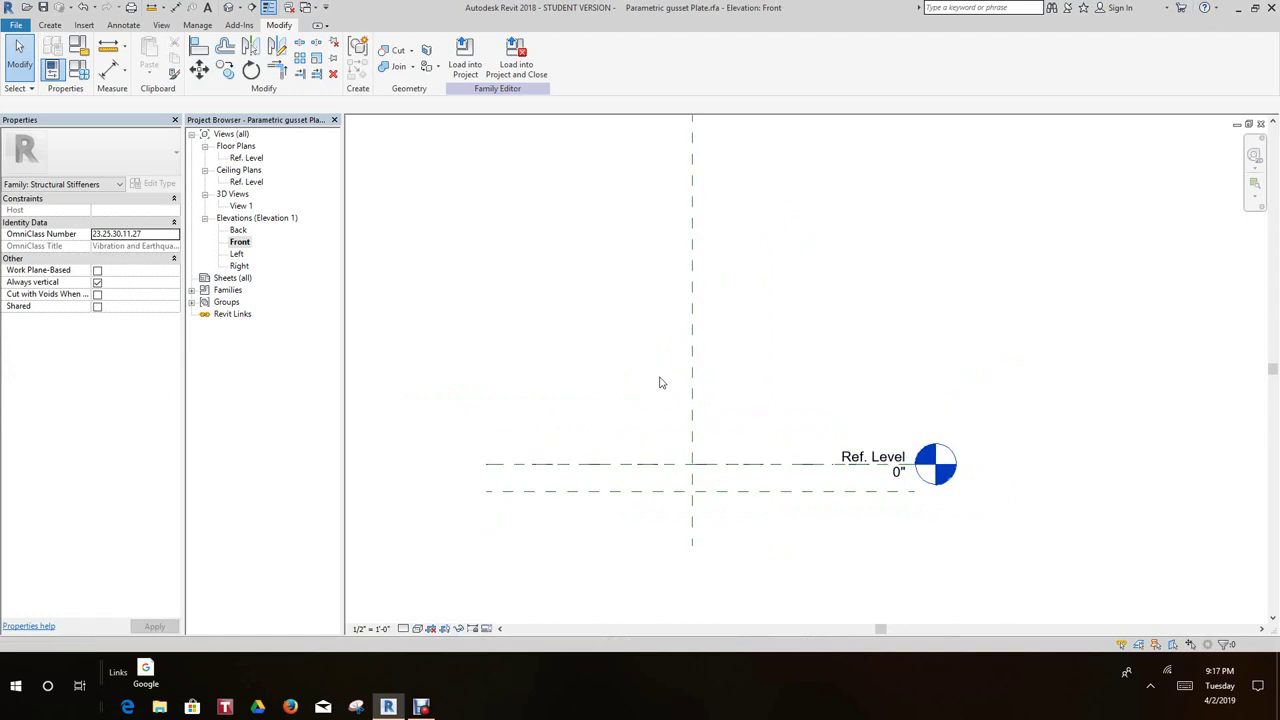
scroll(620, 365, "down", 2)
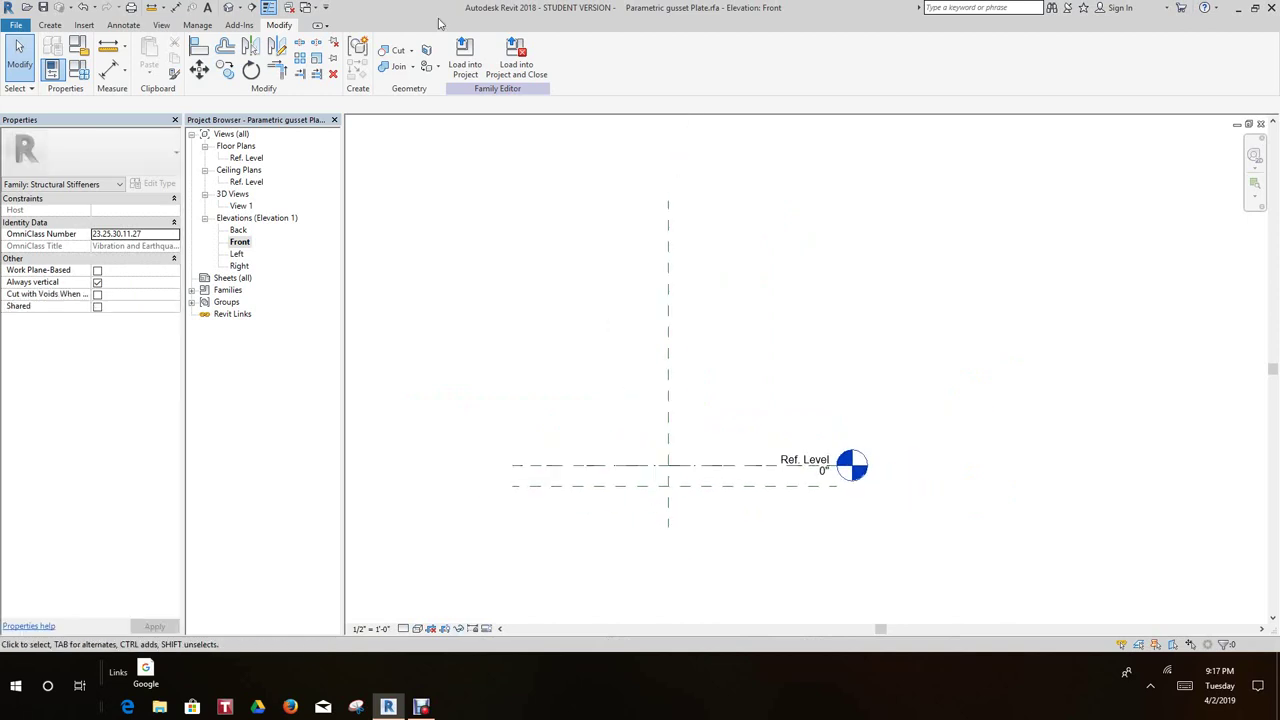
left_click(46, 27)
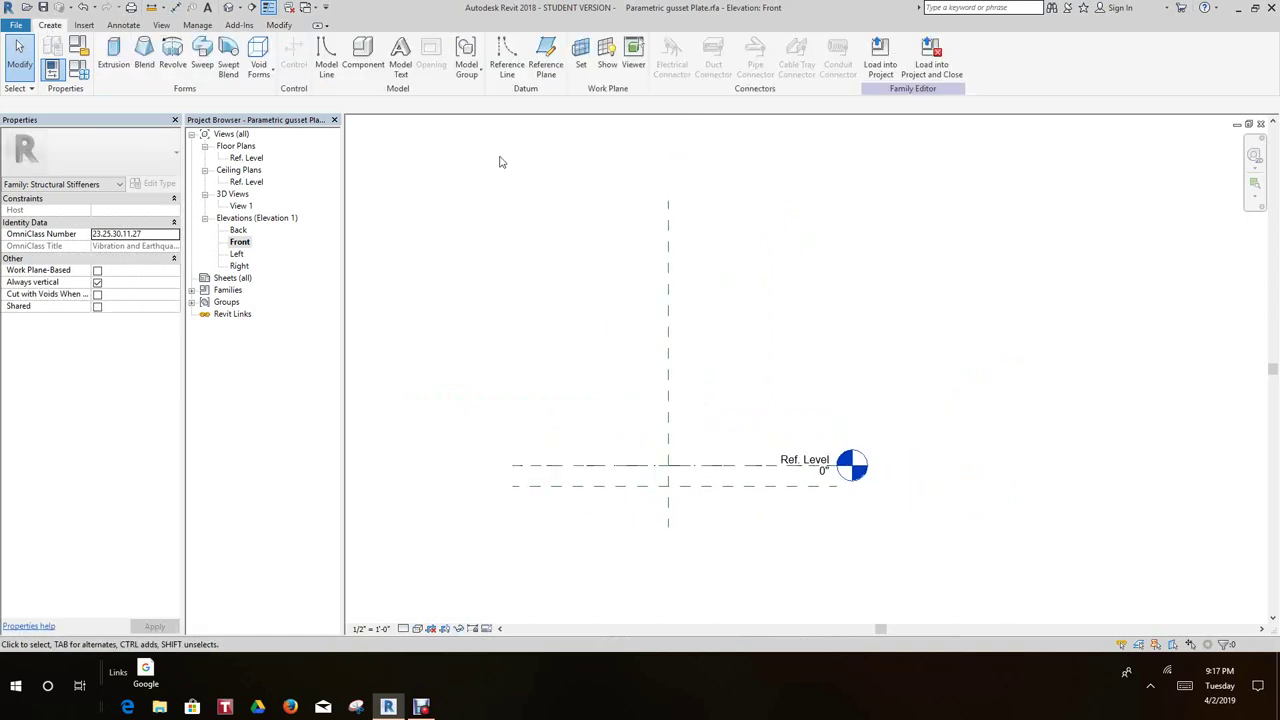
Draw a first vertical reference plane just beside the centre plane
left_click(546, 62)
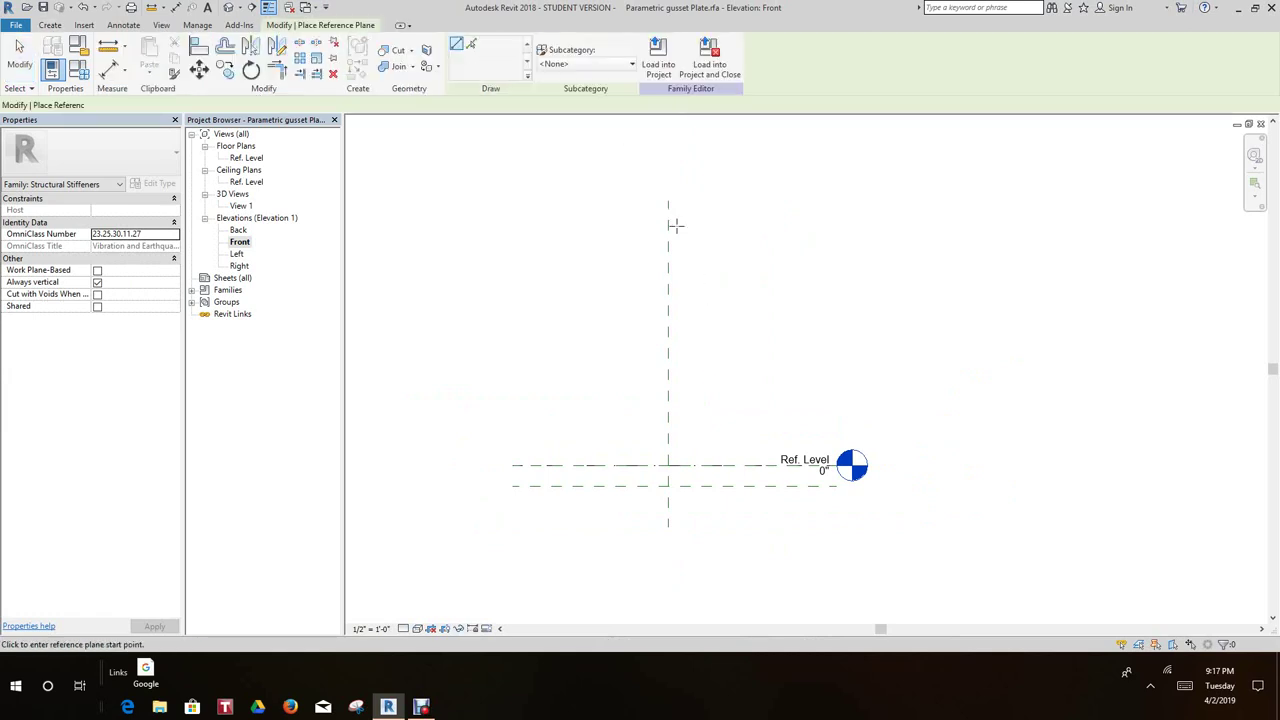
scroll(675, 226, "up", 5)
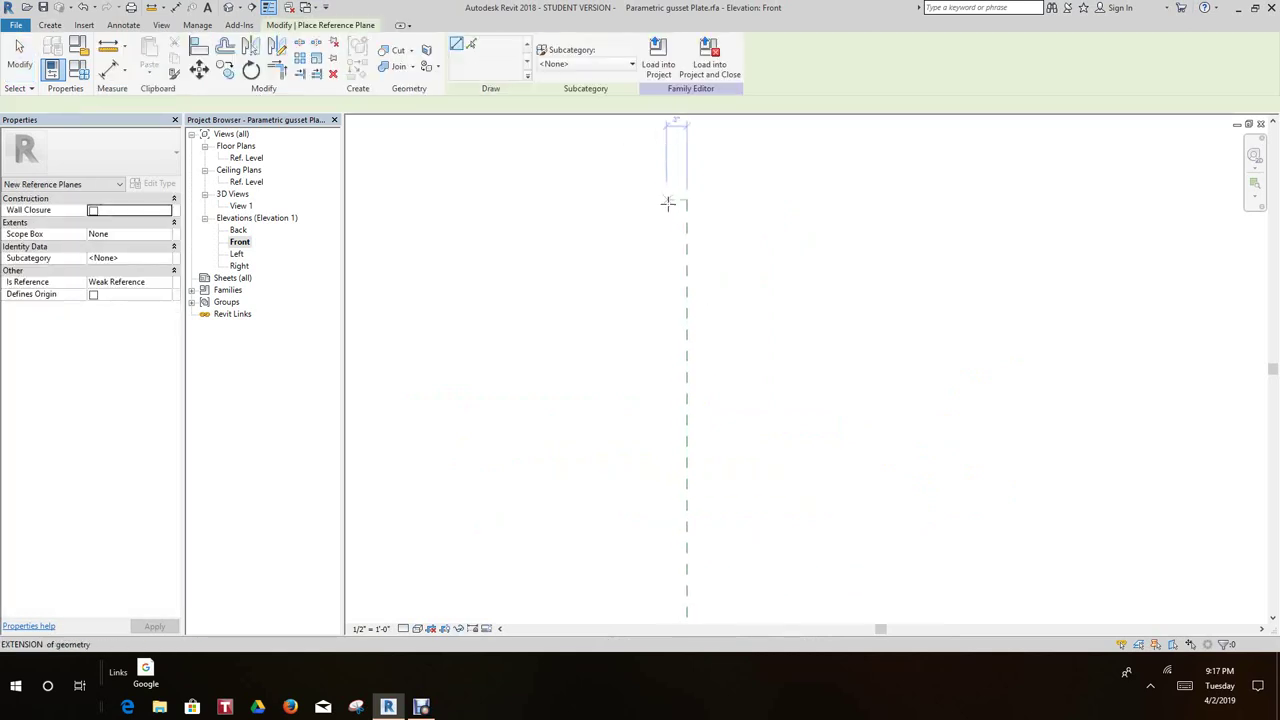
scroll(678, 203, "down", 2)
scroll(678, 201, "up", 2)
left_click(678, 200)
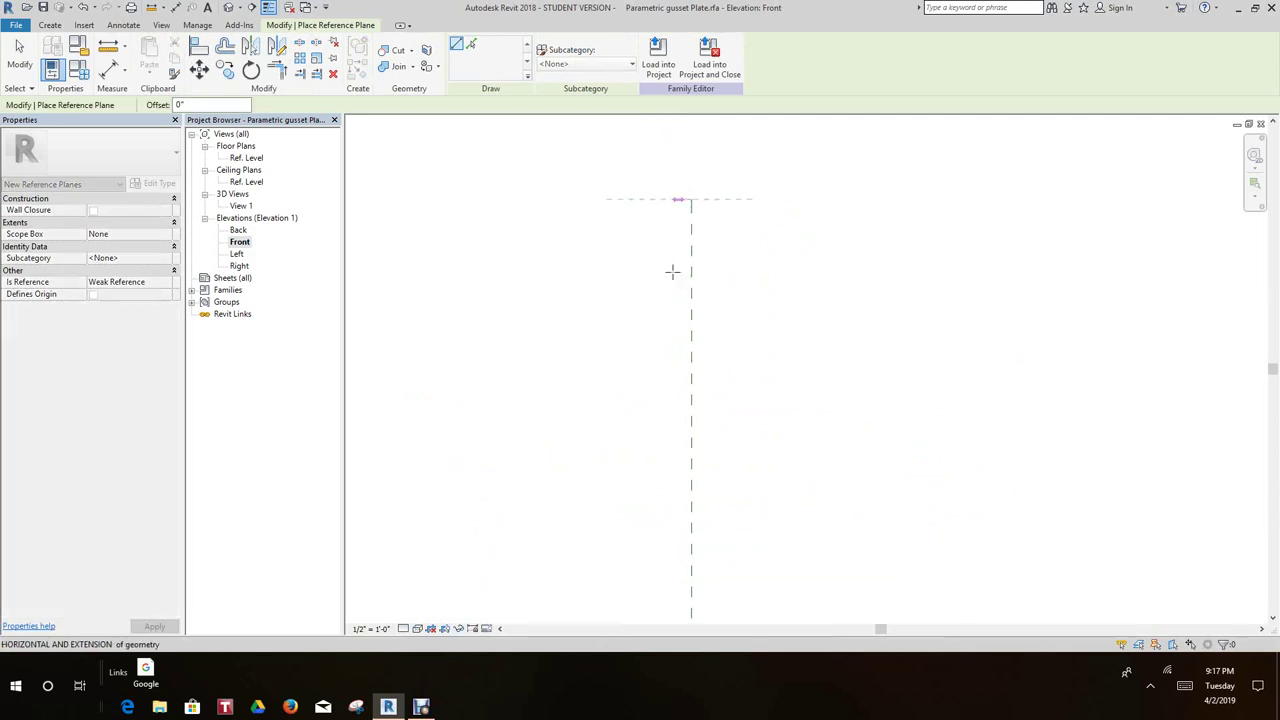
key("Escape")
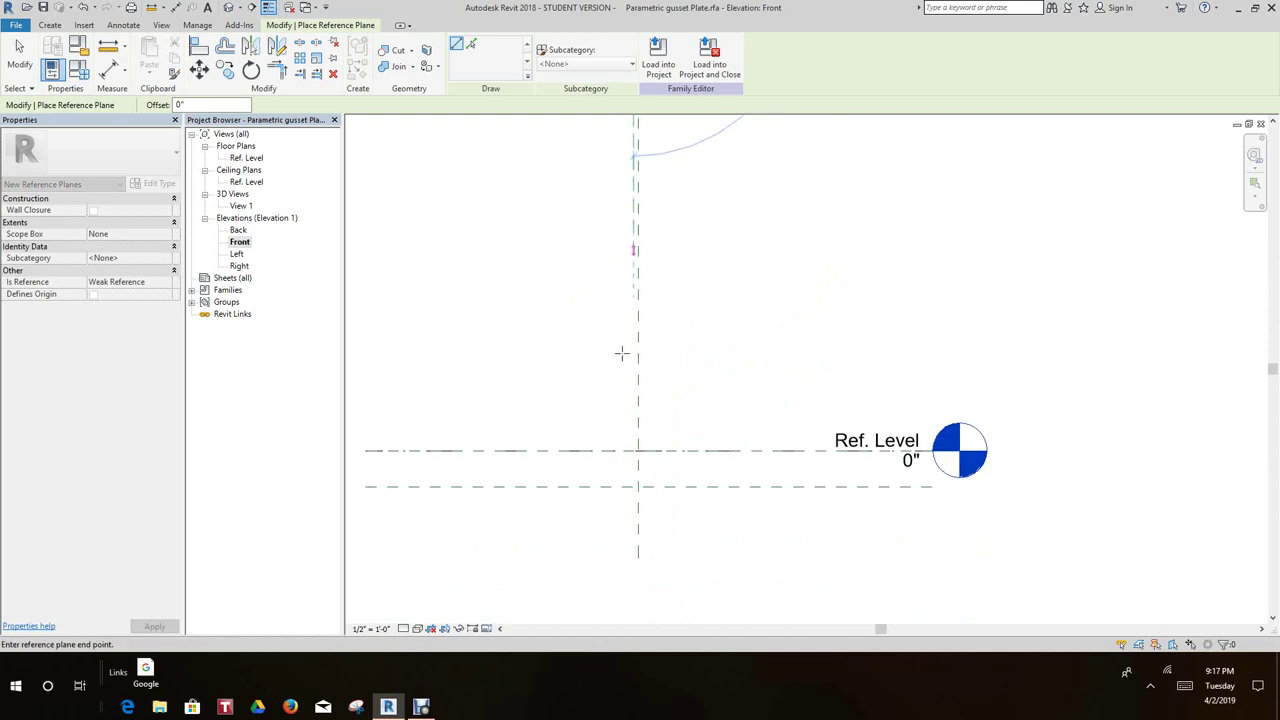
right_click(633, 567)
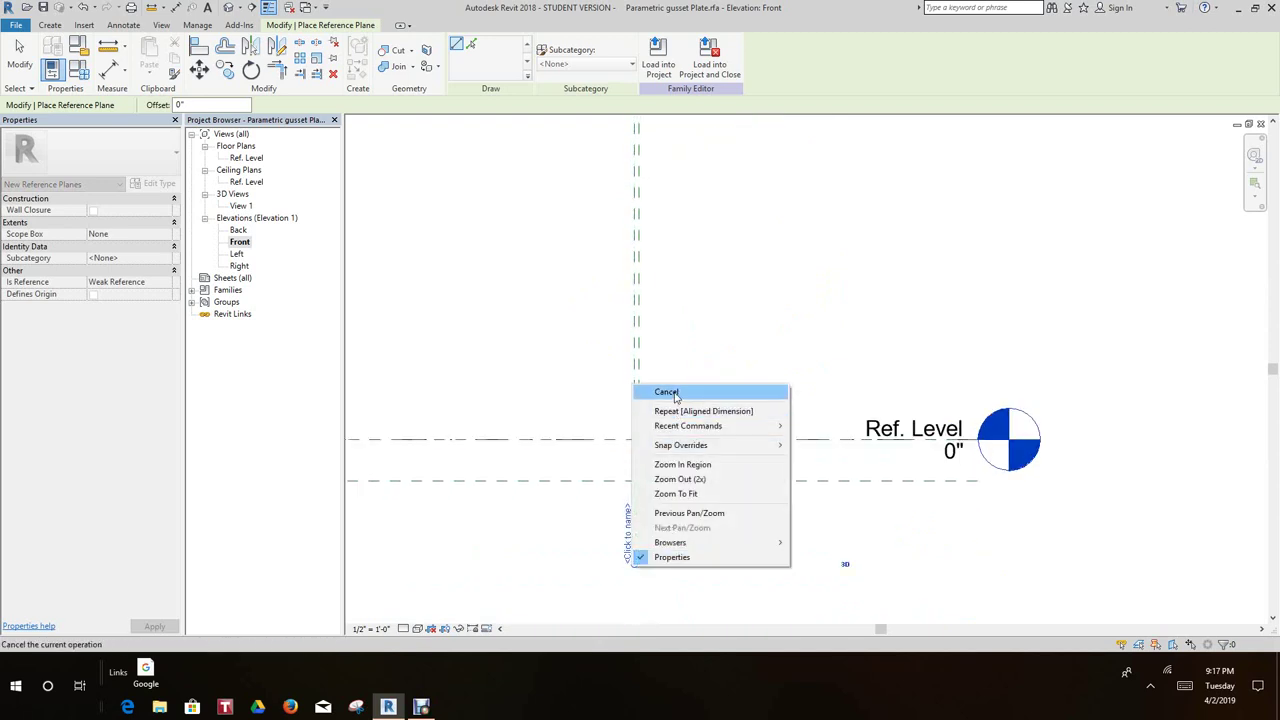
left_click(675, 393)
Draw another vertical reference plane close beside the centre plane
middle_click_drag(660, 297, 700, 457)
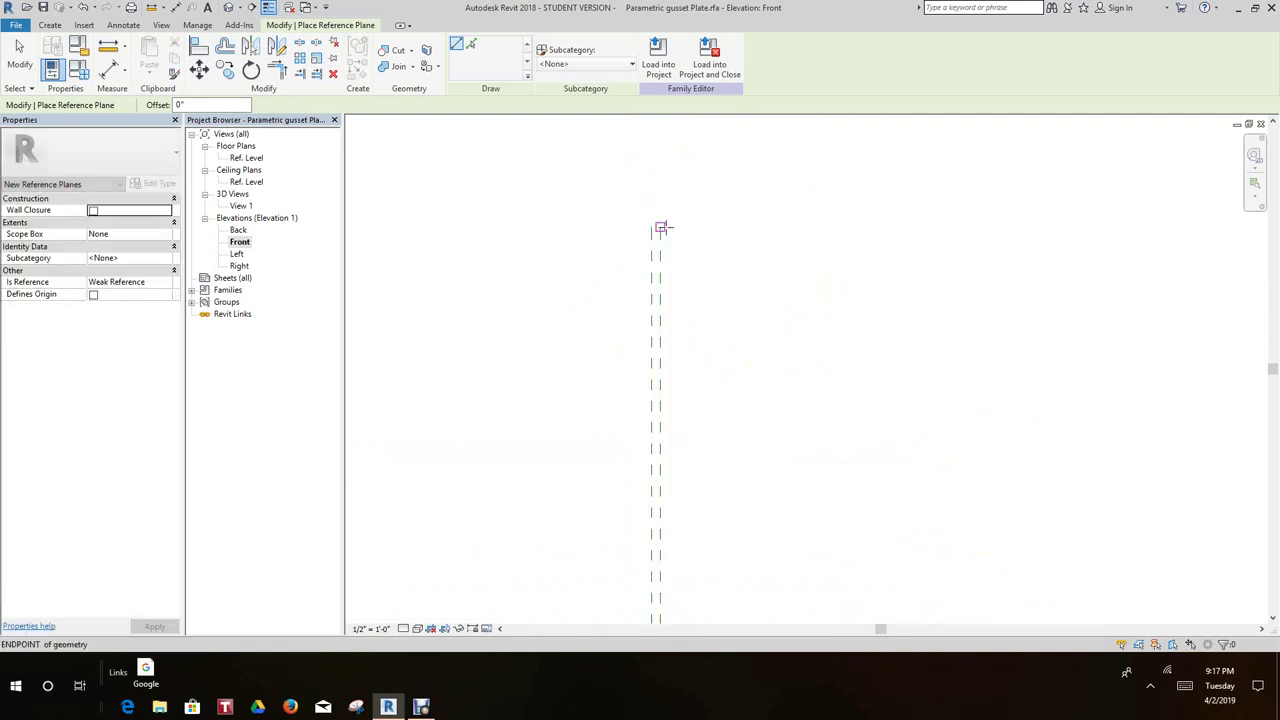
left_click(670, 229)
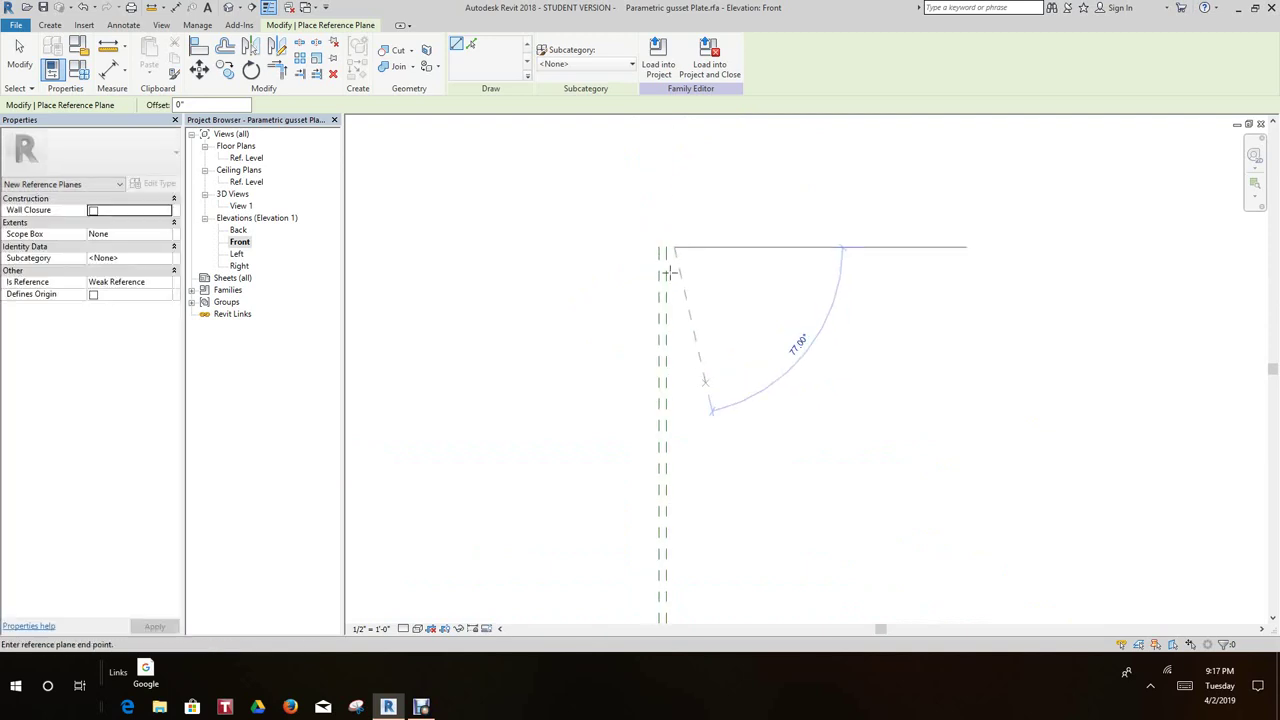
middle_click_drag(731, 524, 643, 318)
scroll(624, 482, "up", 4)
scroll(621, 470, "up", 2)
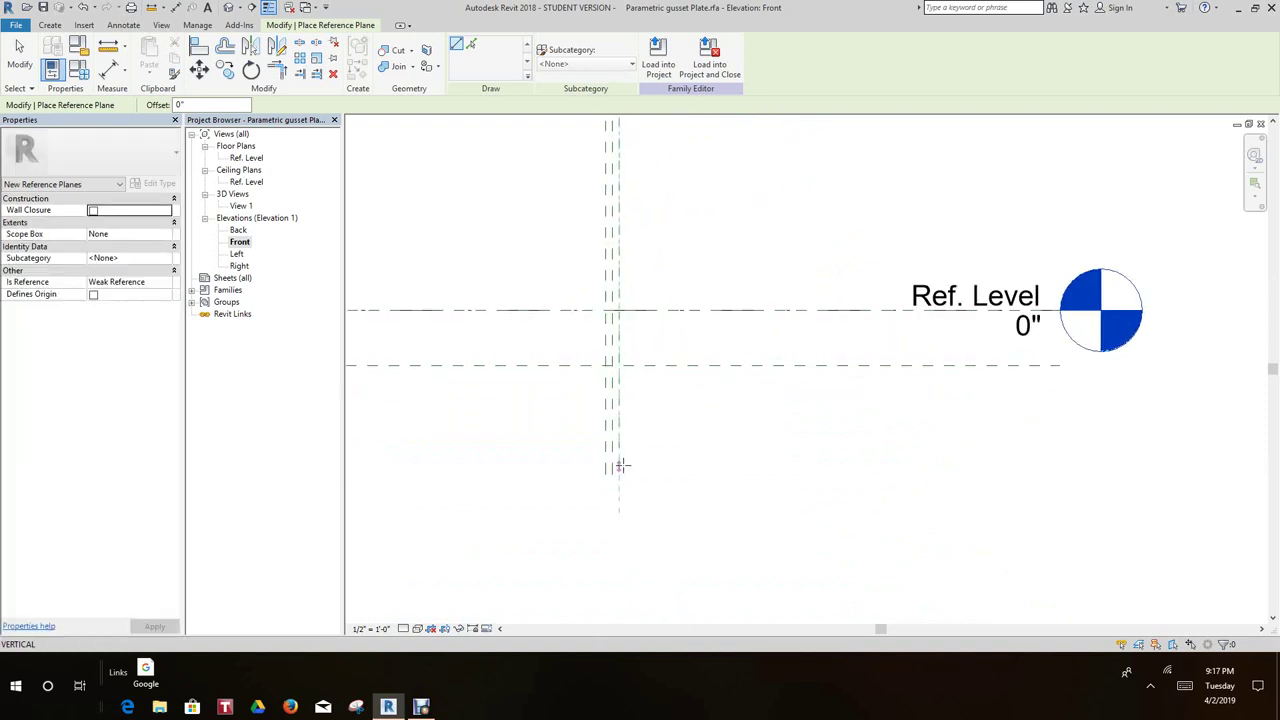
left_click(620, 473)
right_click(651, 471)
left_click(687, 297)
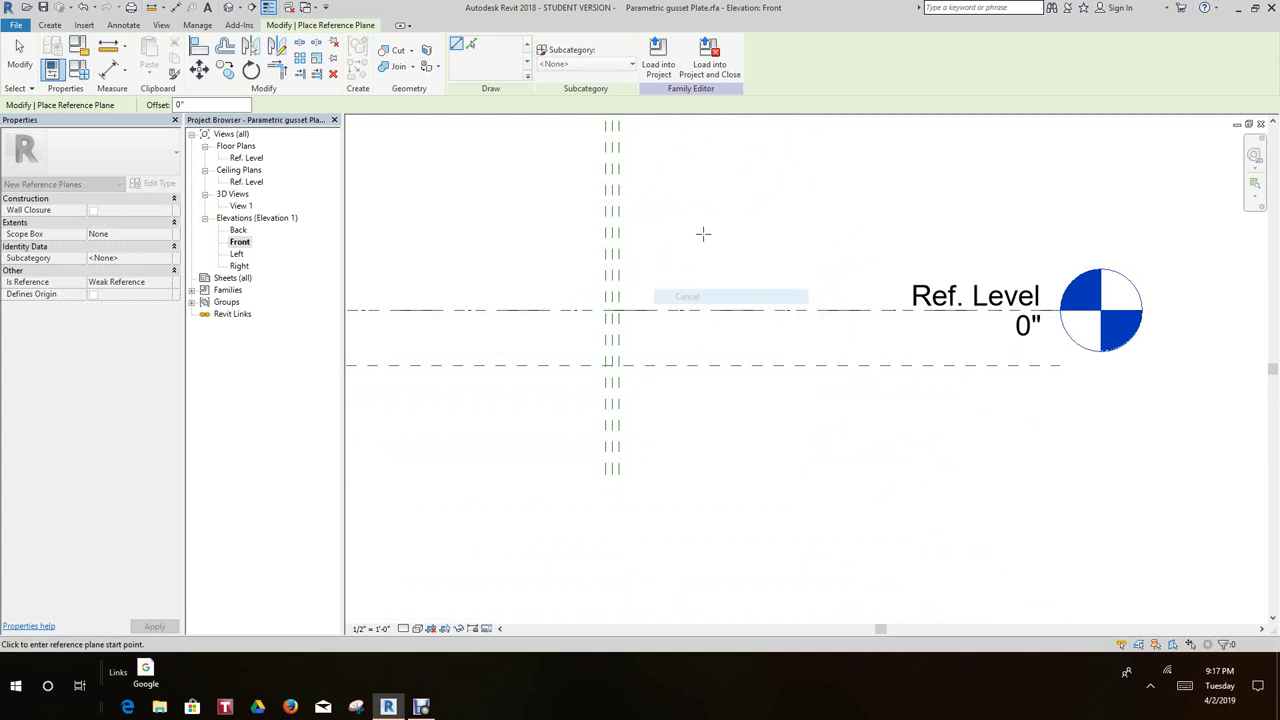
middle_click_drag(703, 234, 686, 471)
middle_click_drag(678, 300, 658, 279)
Dimension the three vertical reference planes and make their spacings EQ
left_click(174, 8)
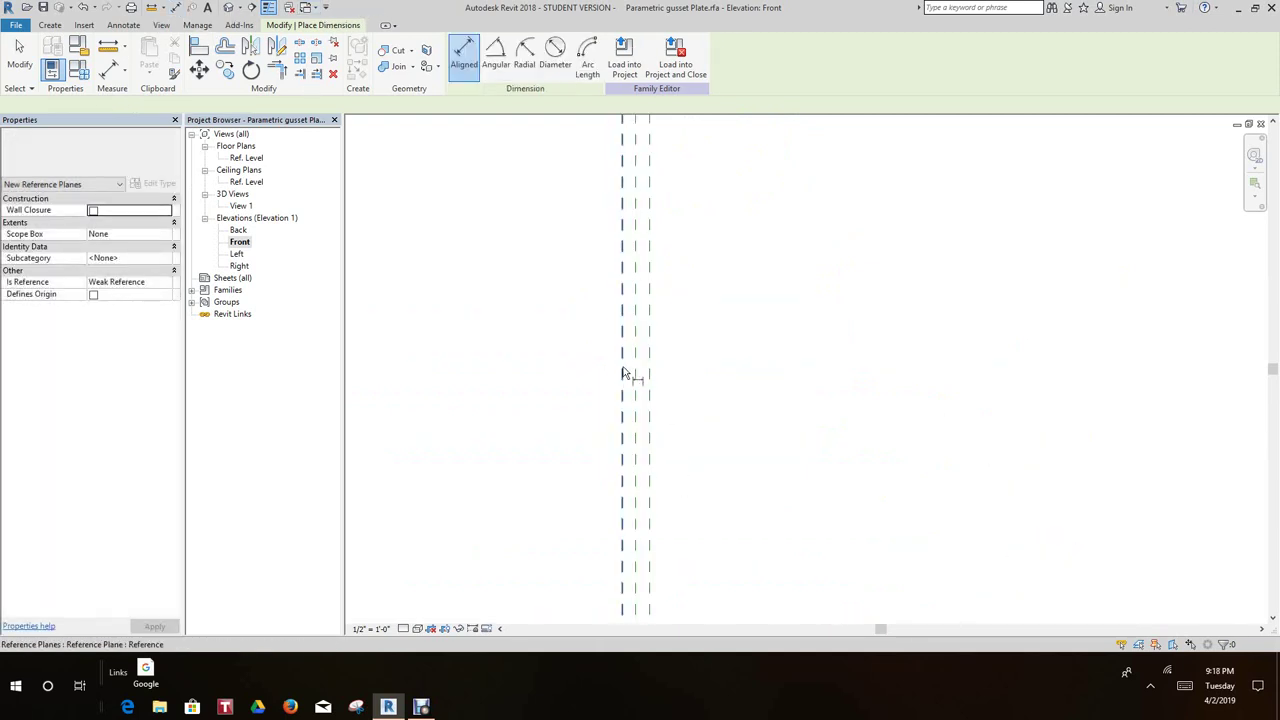
left_click(624, 400)
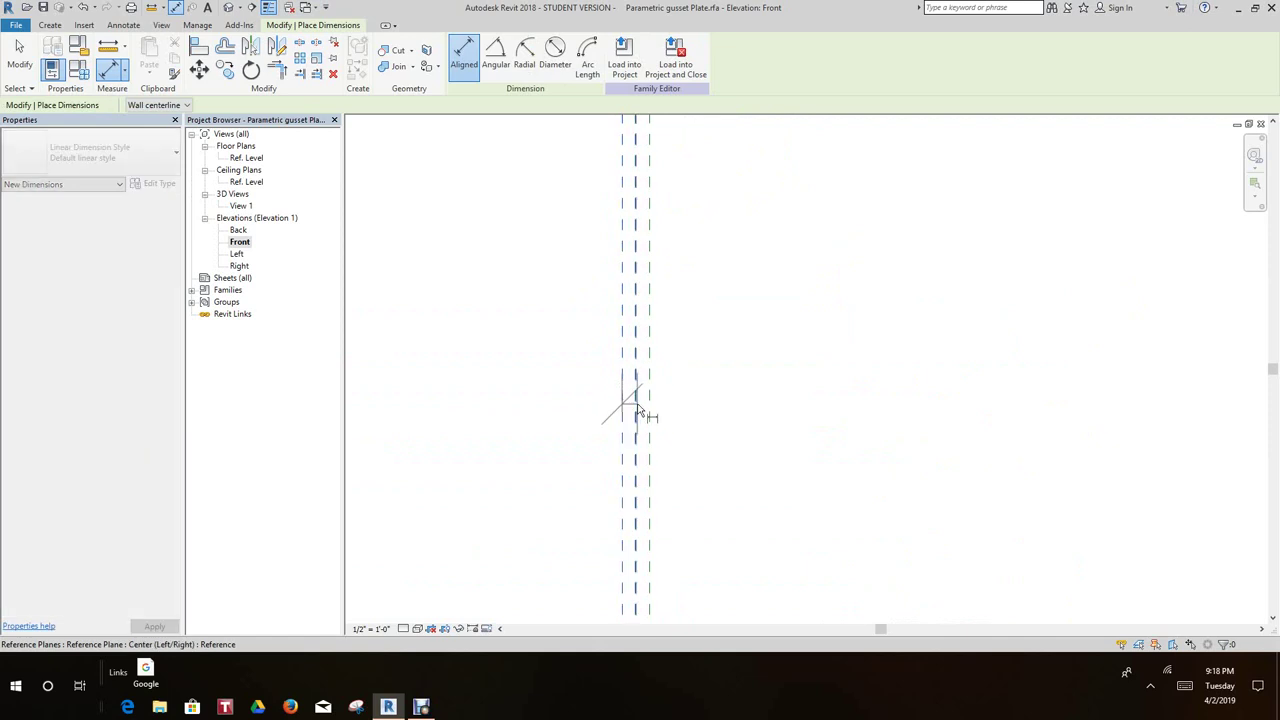
left_click(636, 410)
left_click(649, 410)
left_click(789, 370)
left_click(635, 529)
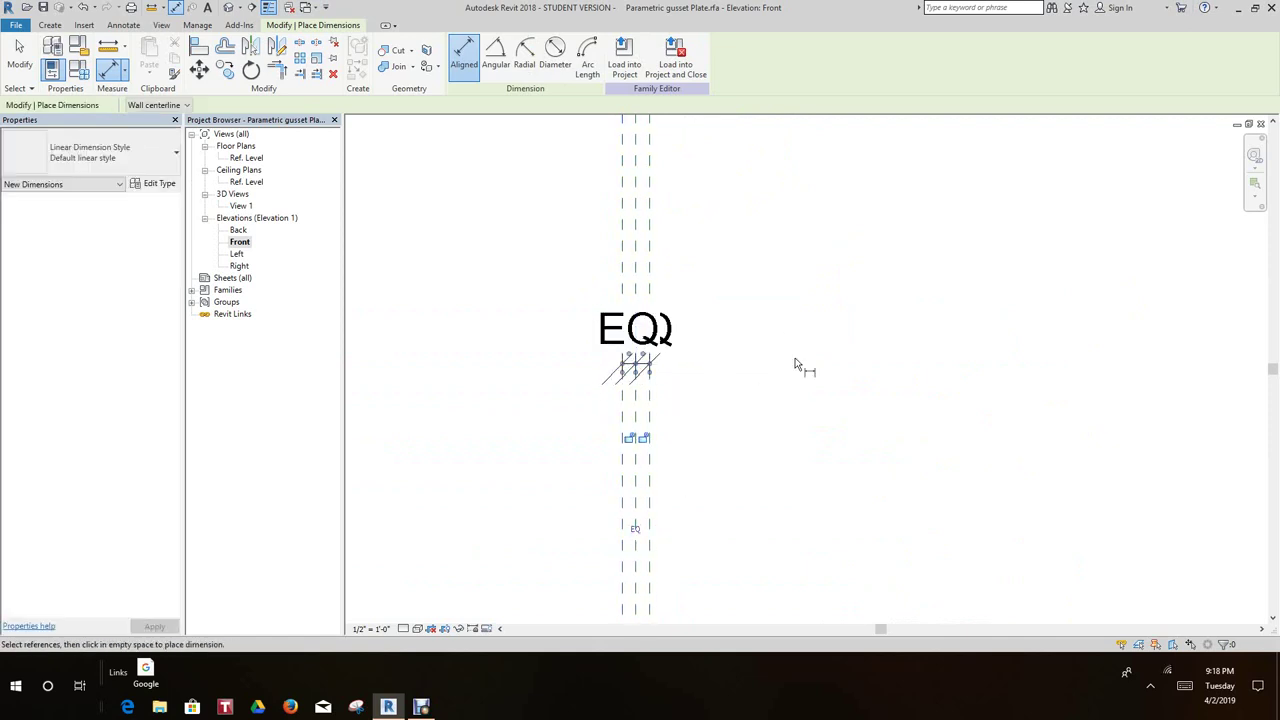
Add a 2" dimension between two of the planes and select it
scroll(754, 526, "down", 3)
scroll(670, 320, "up", 2)
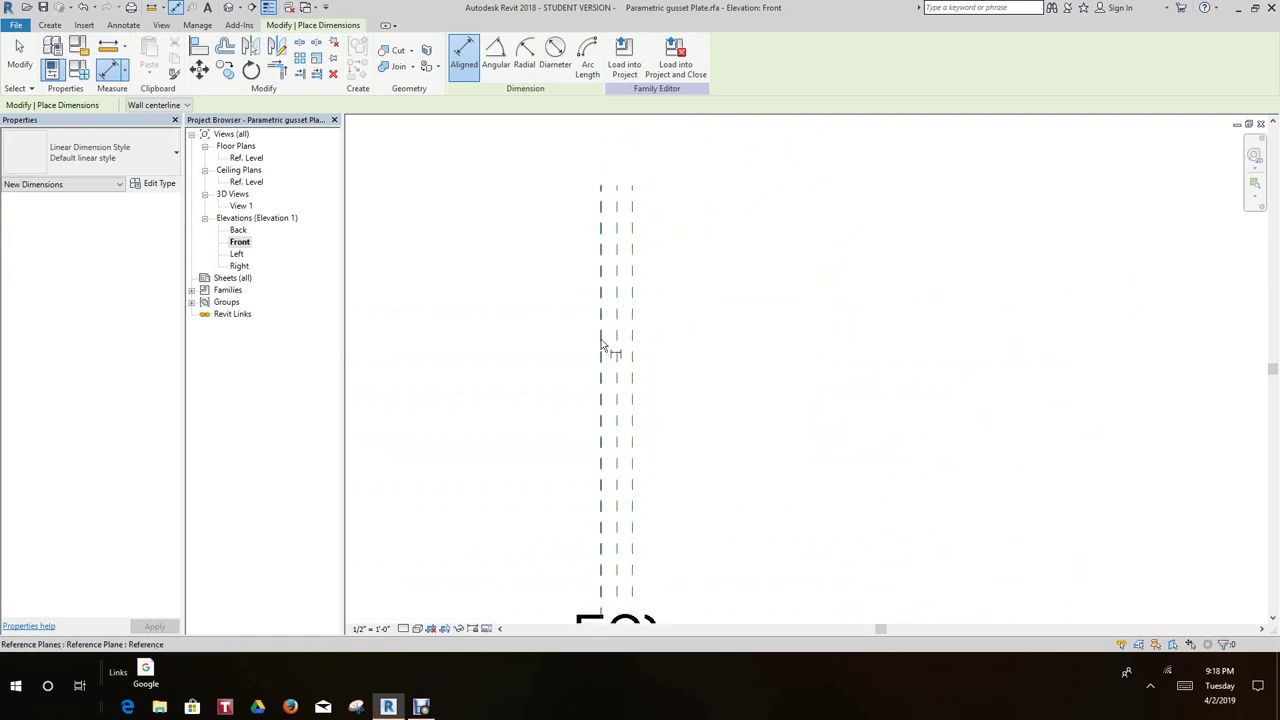
left_click(601, 345)
left_click(633, 352)
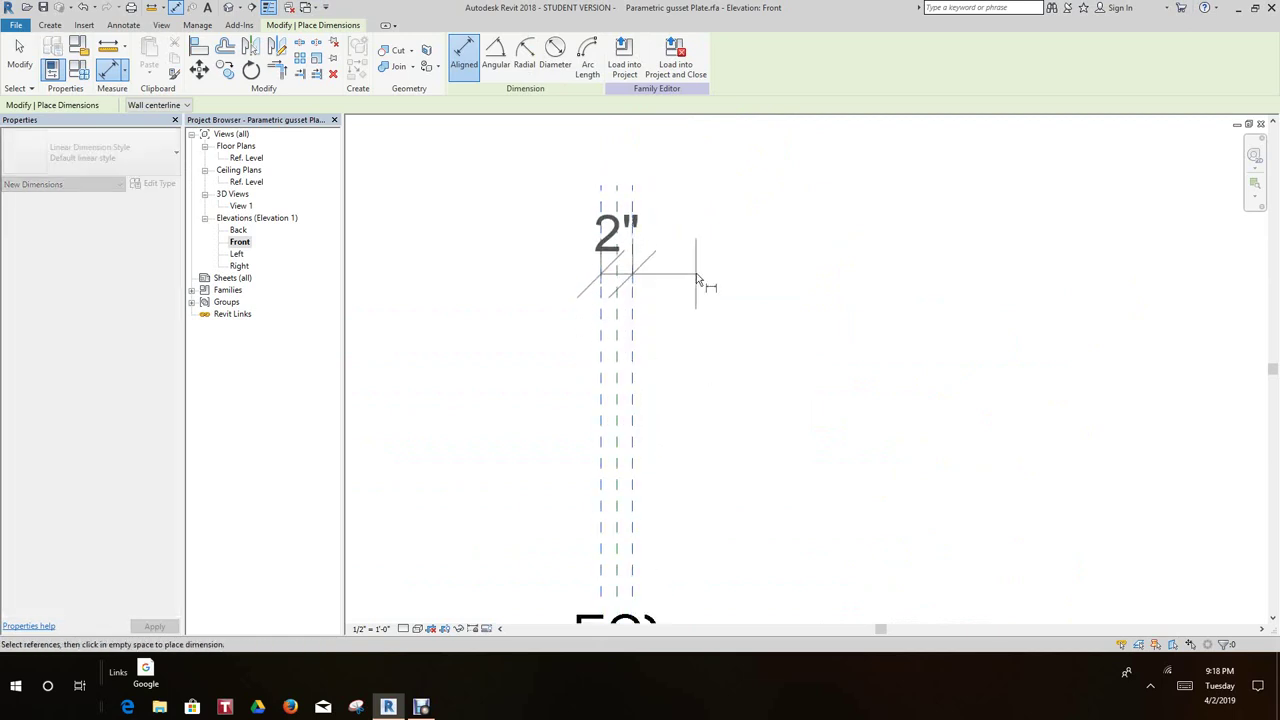
left_click(694, 277)
right_click(758, 267)
left_click(801, 285)
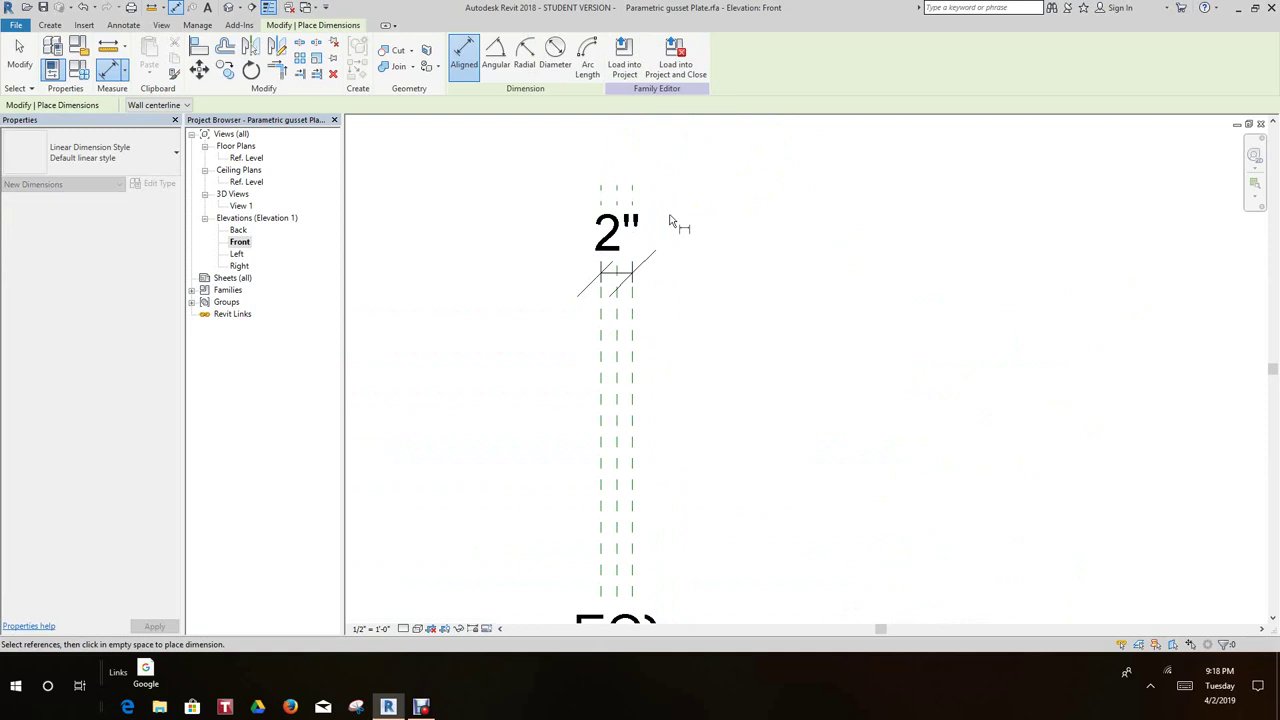
right_click(723, 277)
left_click(753, 284)
left_click(614, 277)
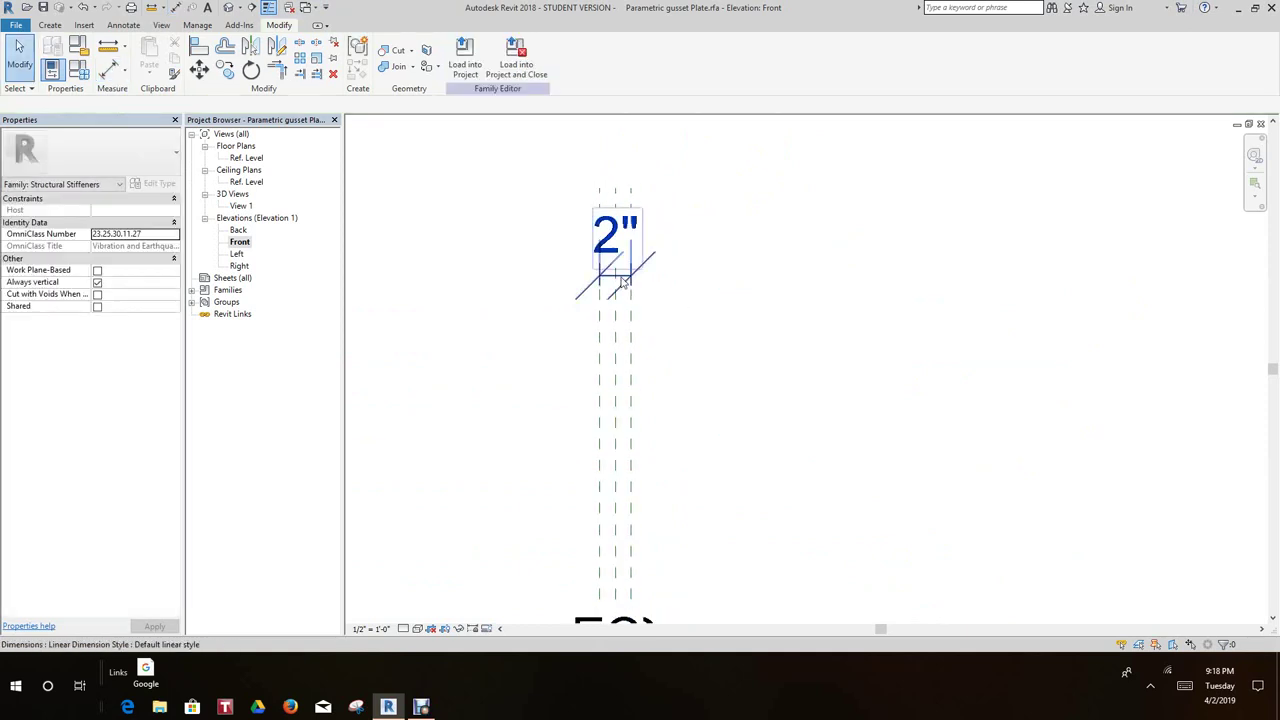
Label the 2" dimension with a new Thickness parameter
left_click(591, 57)
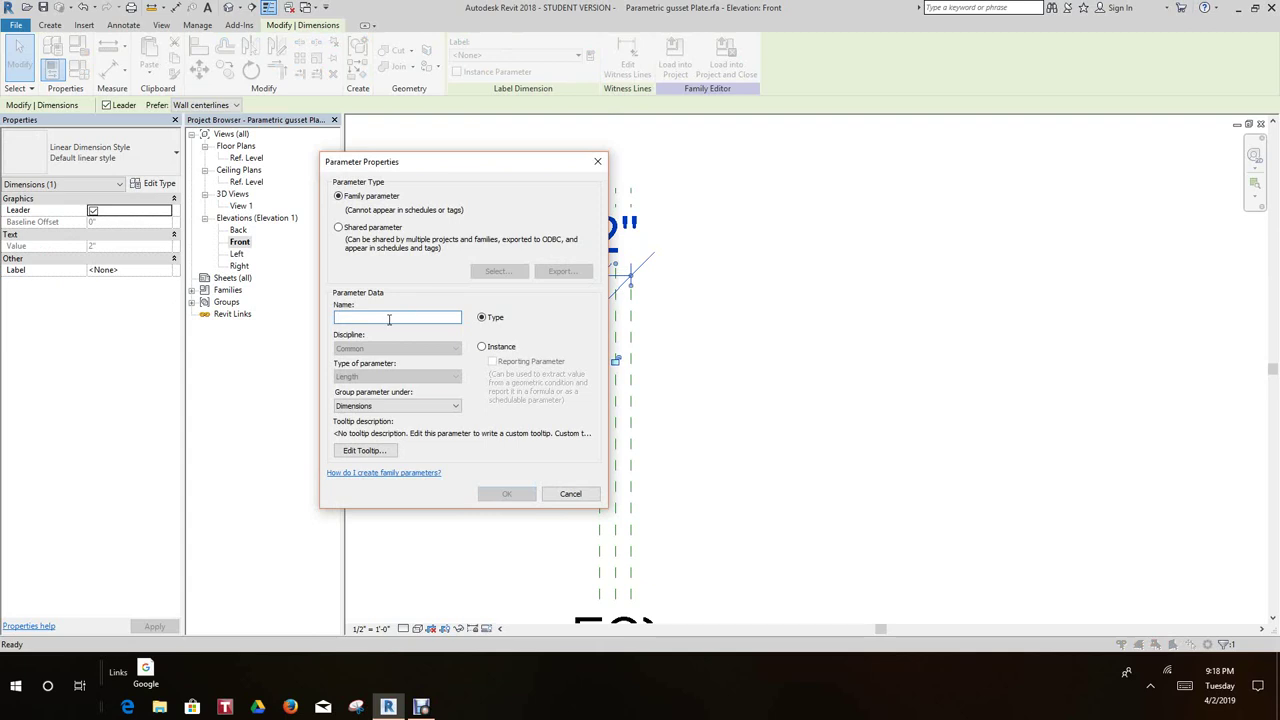
type("Thickness")
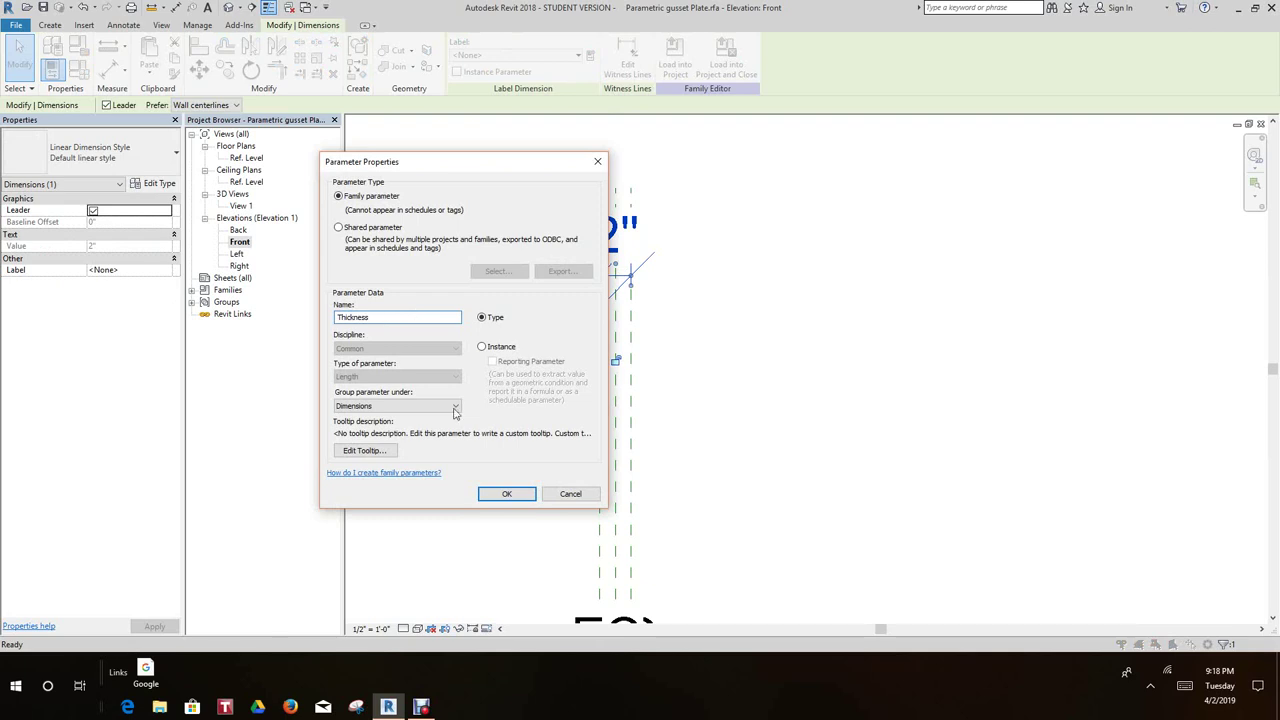
left_click(503, 494)
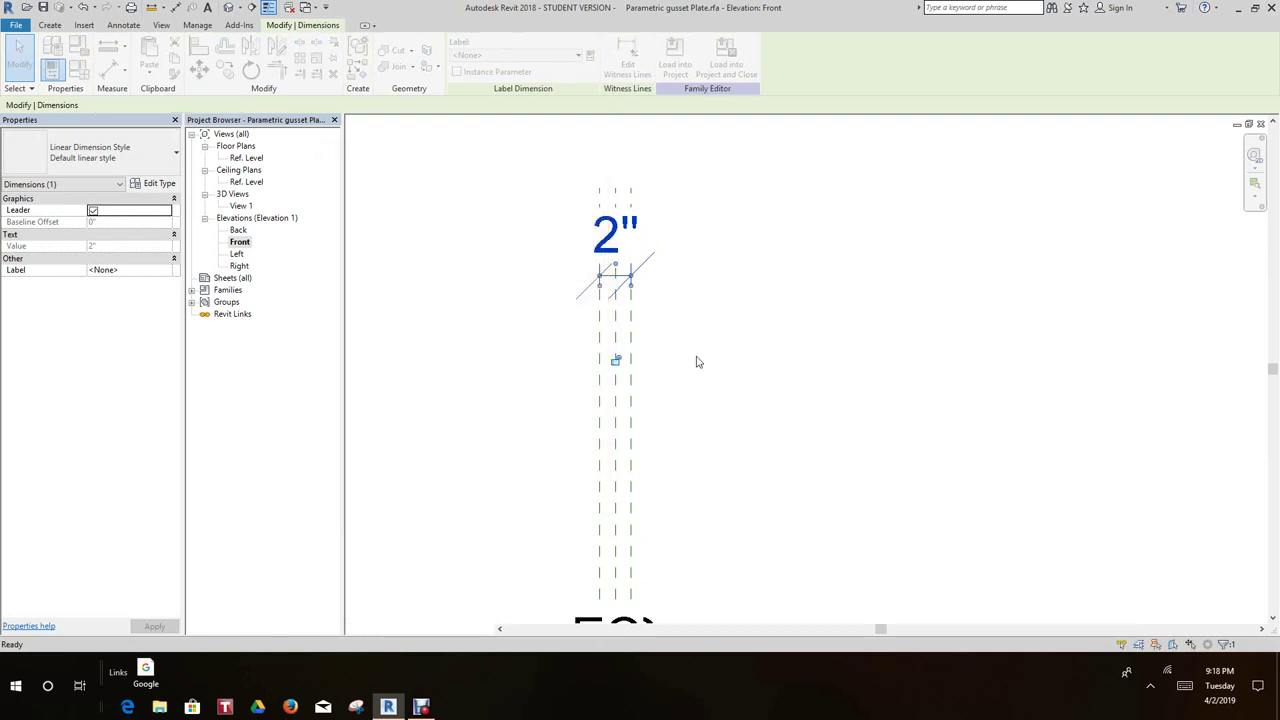
Set Thickness to 1/2" in Family Types and apply it
left_click(698, 362)
scroll(686, 343, "up", 5)
middle_click_drag(669, 334, 629, 258)
scroll(611, 323, "down", 2)
scroll(604, 388, "up", 3)
middle_click_drag(528, 300, 528, 403)
scroll(528, 403, "down", 2)
left_click(79, 69)
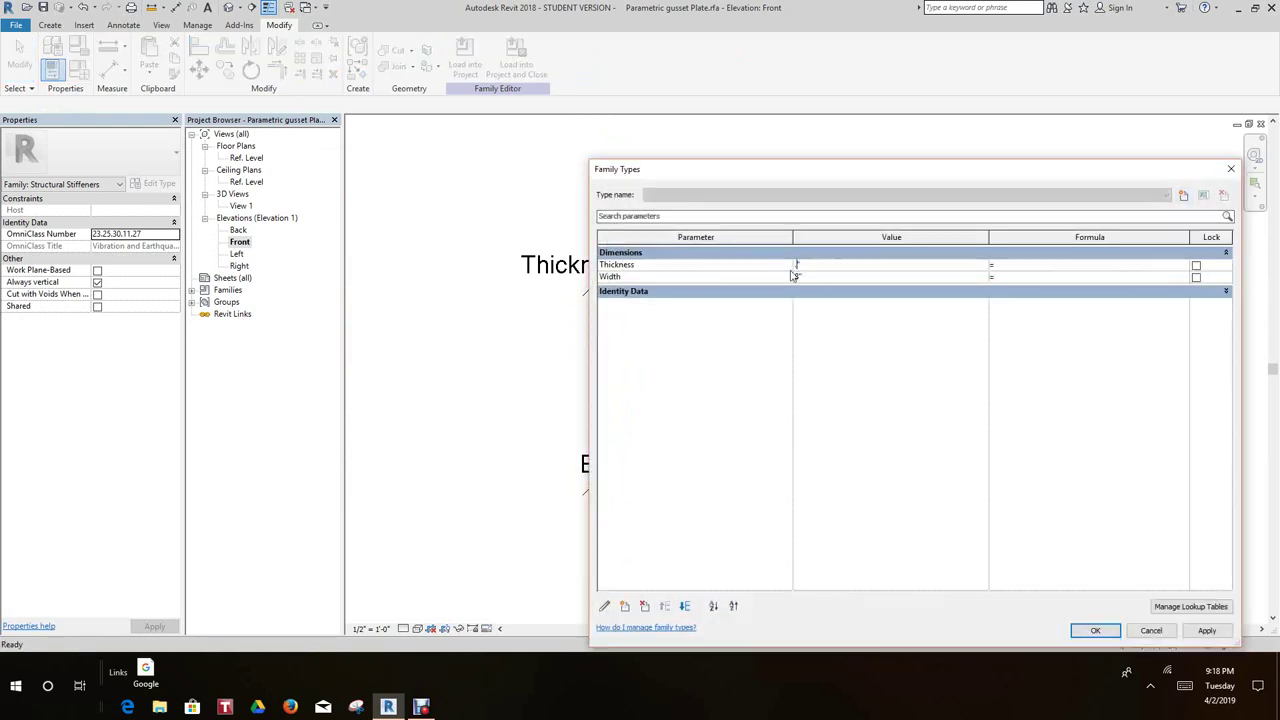
left_click(1207, 628)
Close Family Types and open the Left elevation, framing the Width planes and Ref. Level
left_click(1097, 630)
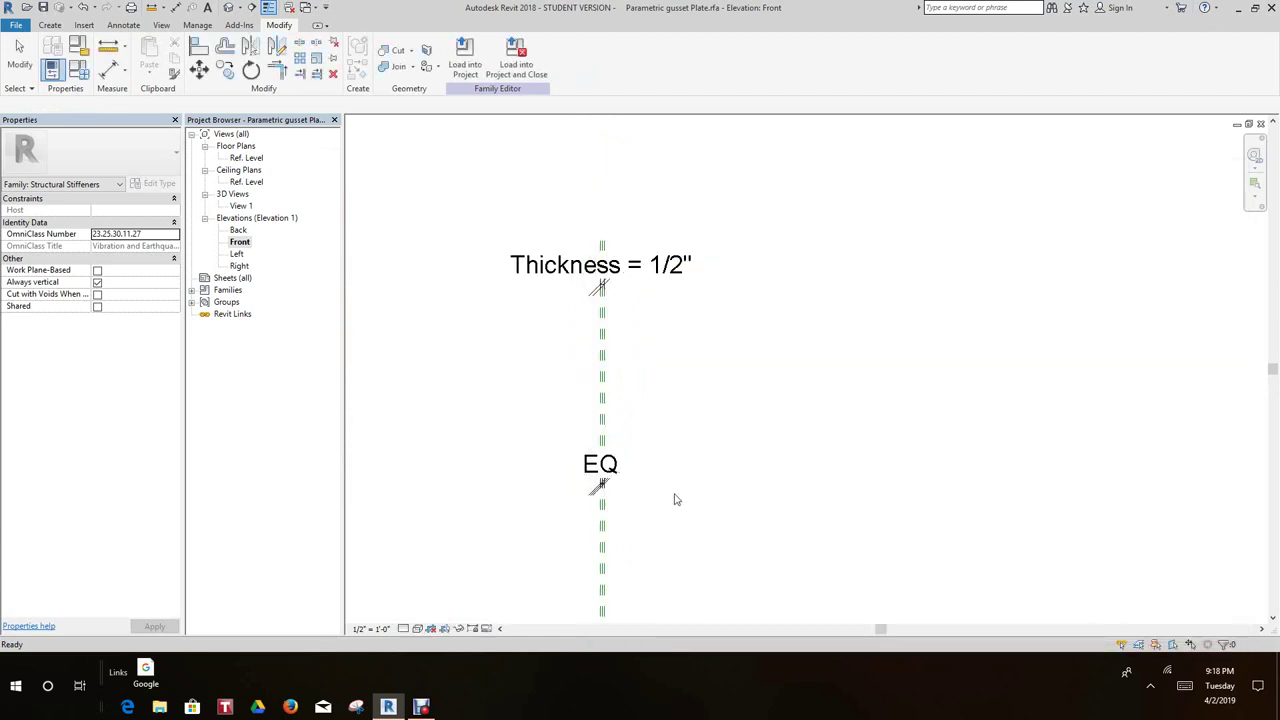
middle_click_drag(631, 451, 630, 398)
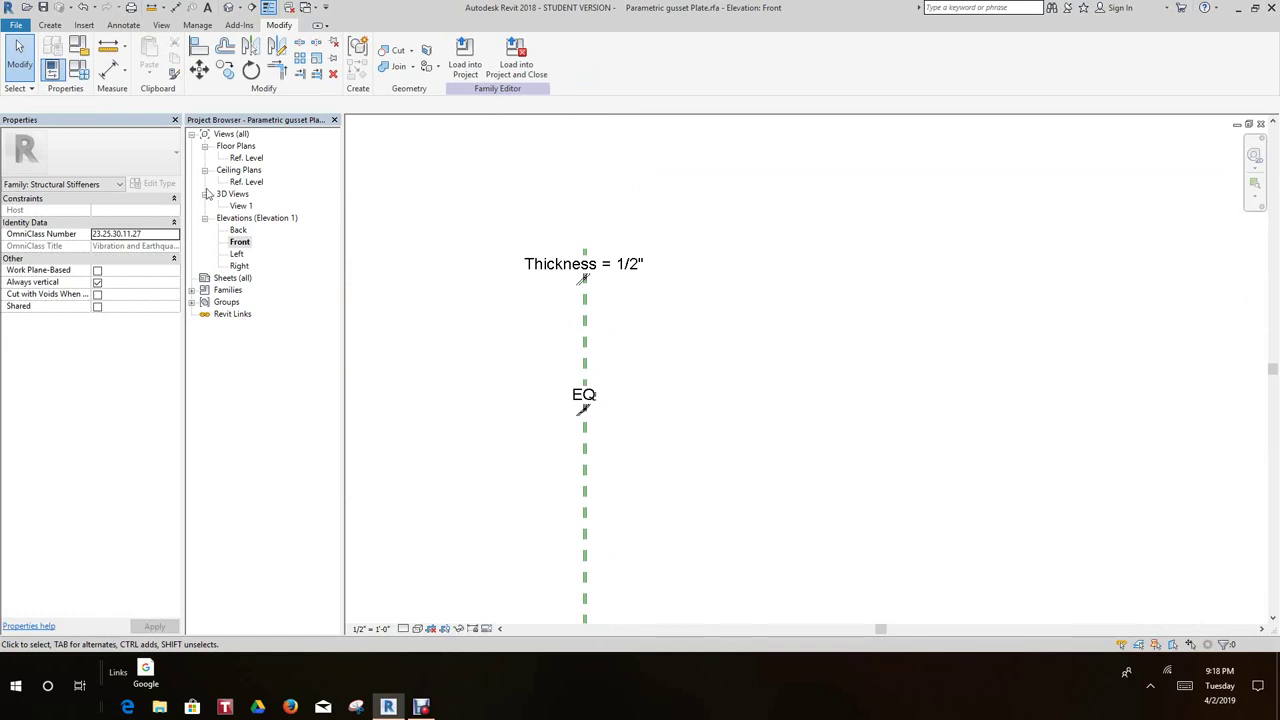
double_click(240, 255)
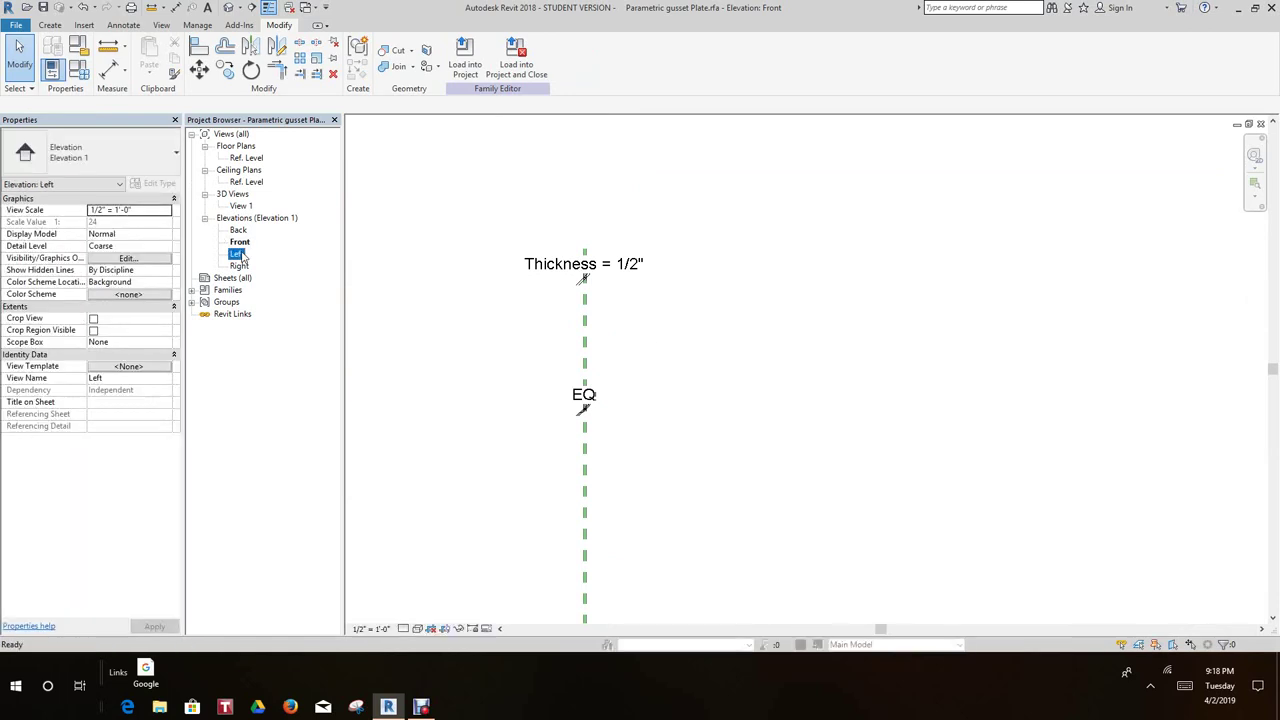
middle_click_drag(737, 377, 706, 423)
scroll(700, 423, "up", 3)
scroll(656, 422, "up", 2)
middle_click_drag(655, 422, 617, 357)
Start an extrusion with a 1/2" depth, sketching by Pick Lines
left_click(51, 27)
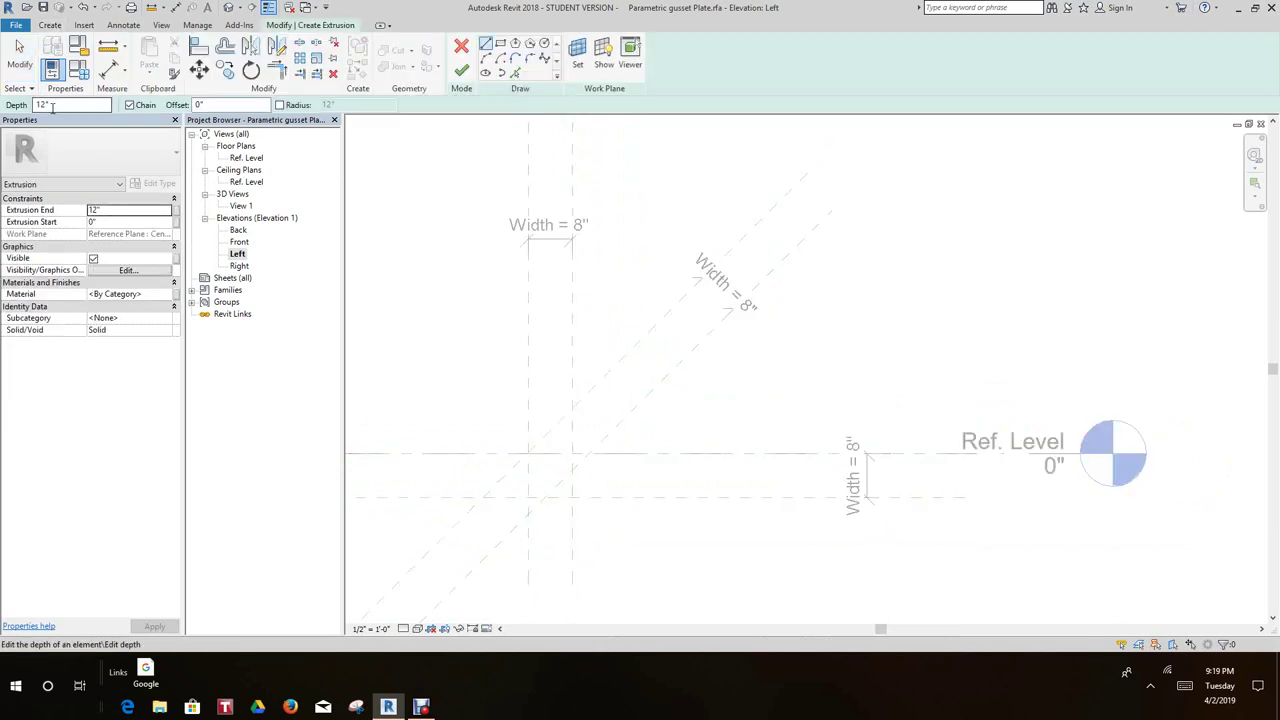
double_click(51, 105)
type(".5")
key("Return")
left_click(515, 74)
Pick the centre vertical plane, the Ref. Level and another vertical plane as sketch lines
scroll(492, 218, "down", 1)
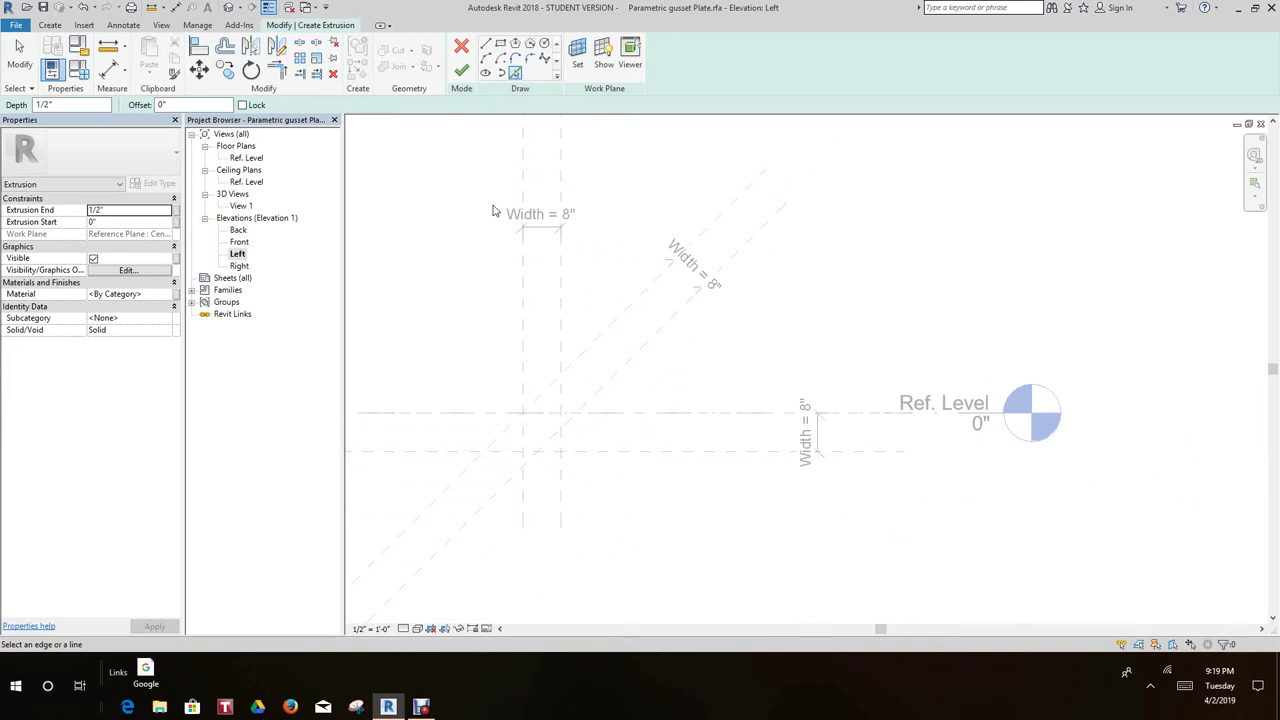
scroll(466, 263, "down", 3)
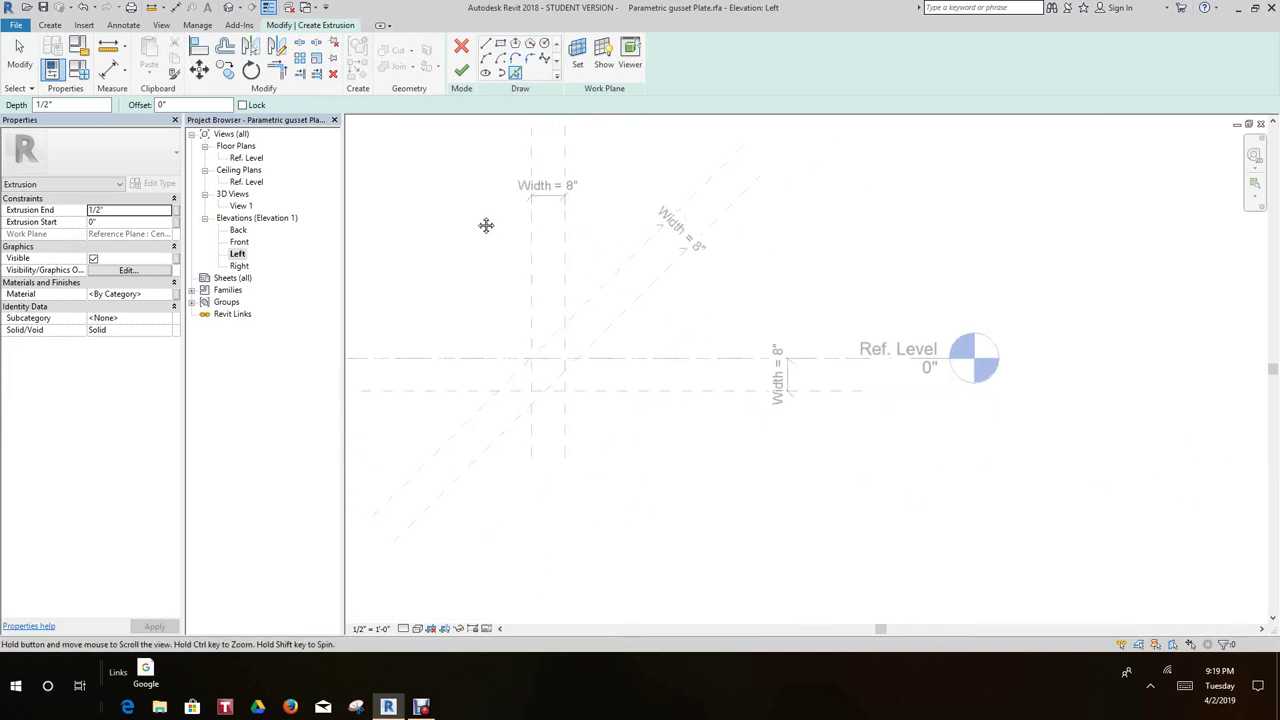
middle_click_drag(498, 276, 502, 284)
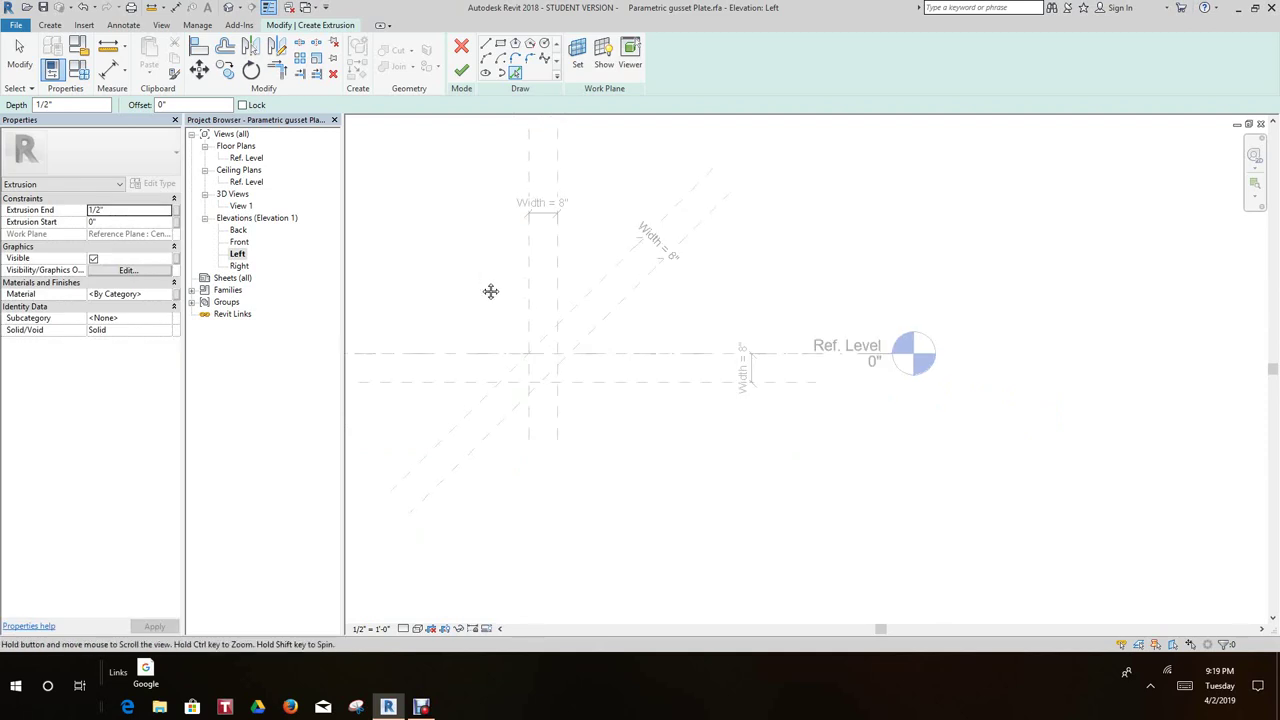
scroll(497, 291, "up", 1)
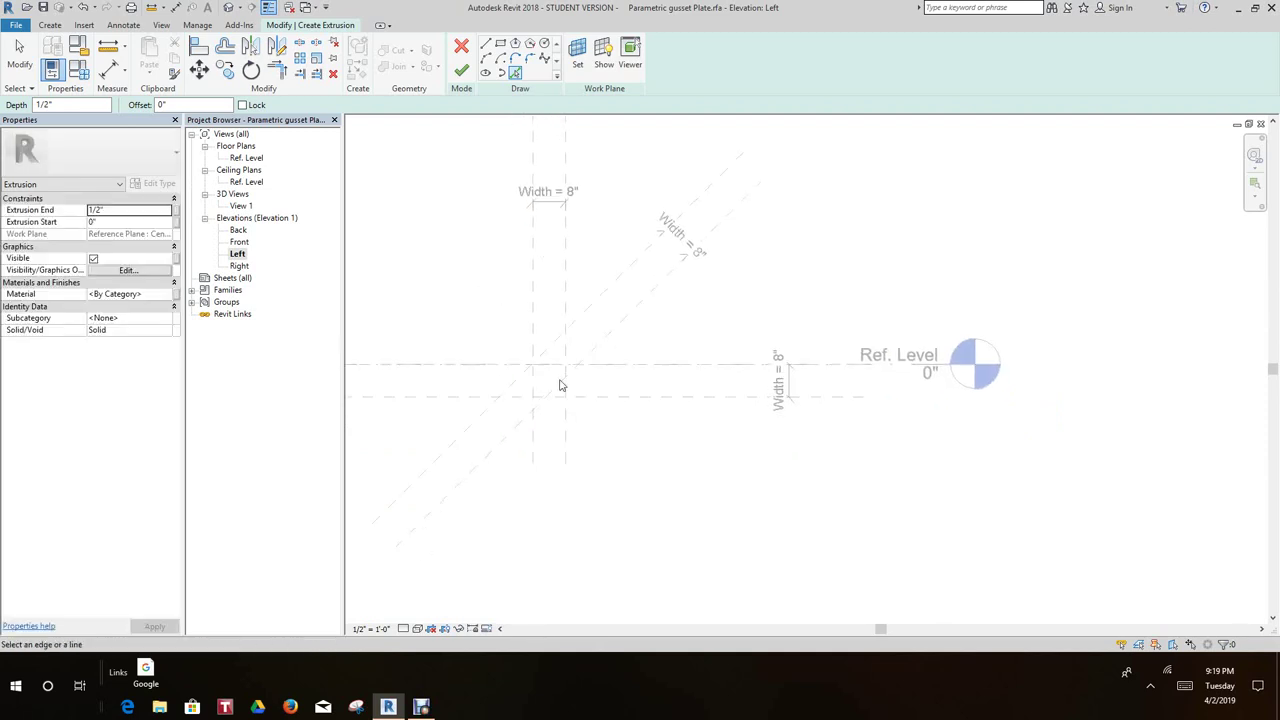
scroll(548, 385, "up", 1)
scroll(530, 378, "up", 2)
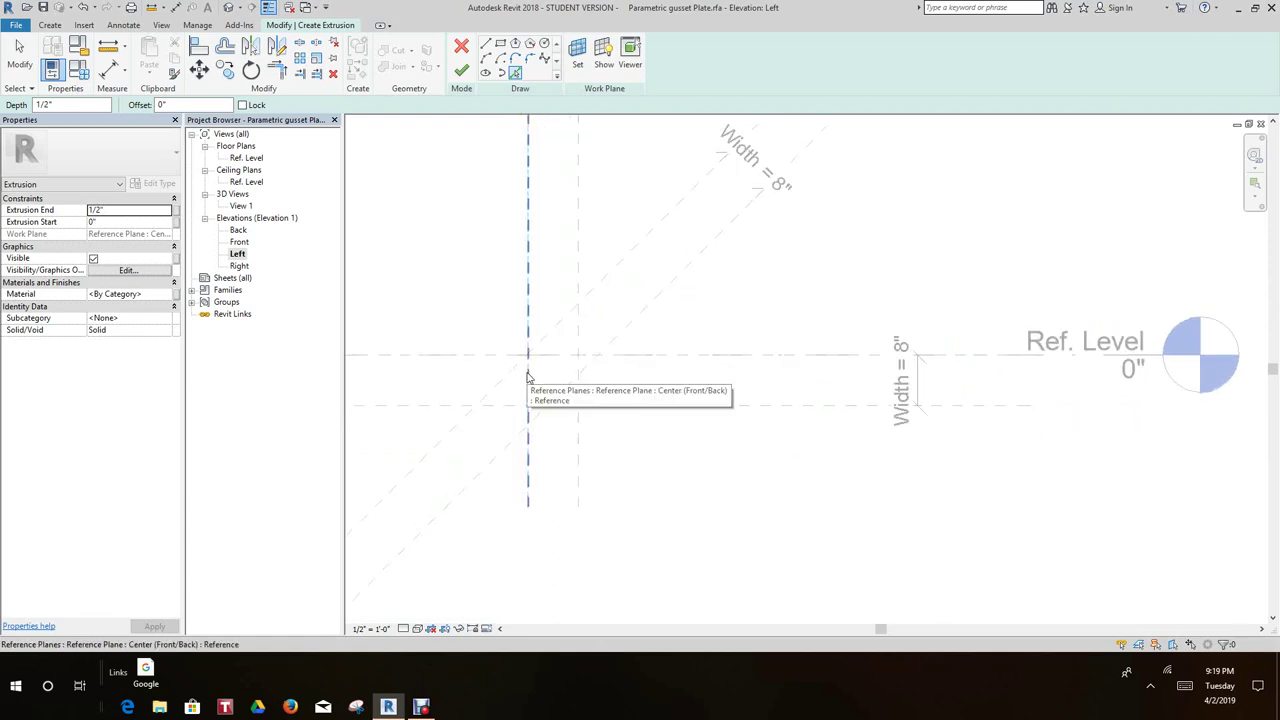
left_click(529, 378)
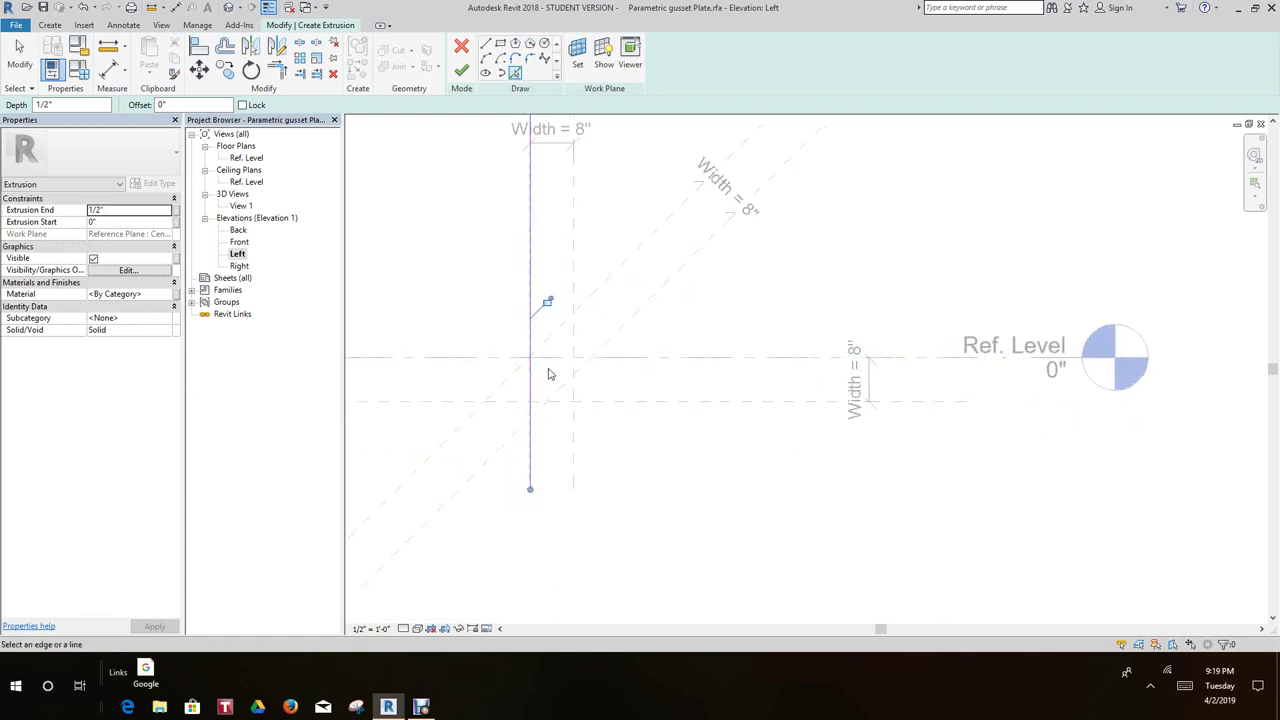
scroll(552, 367, "down", 1)
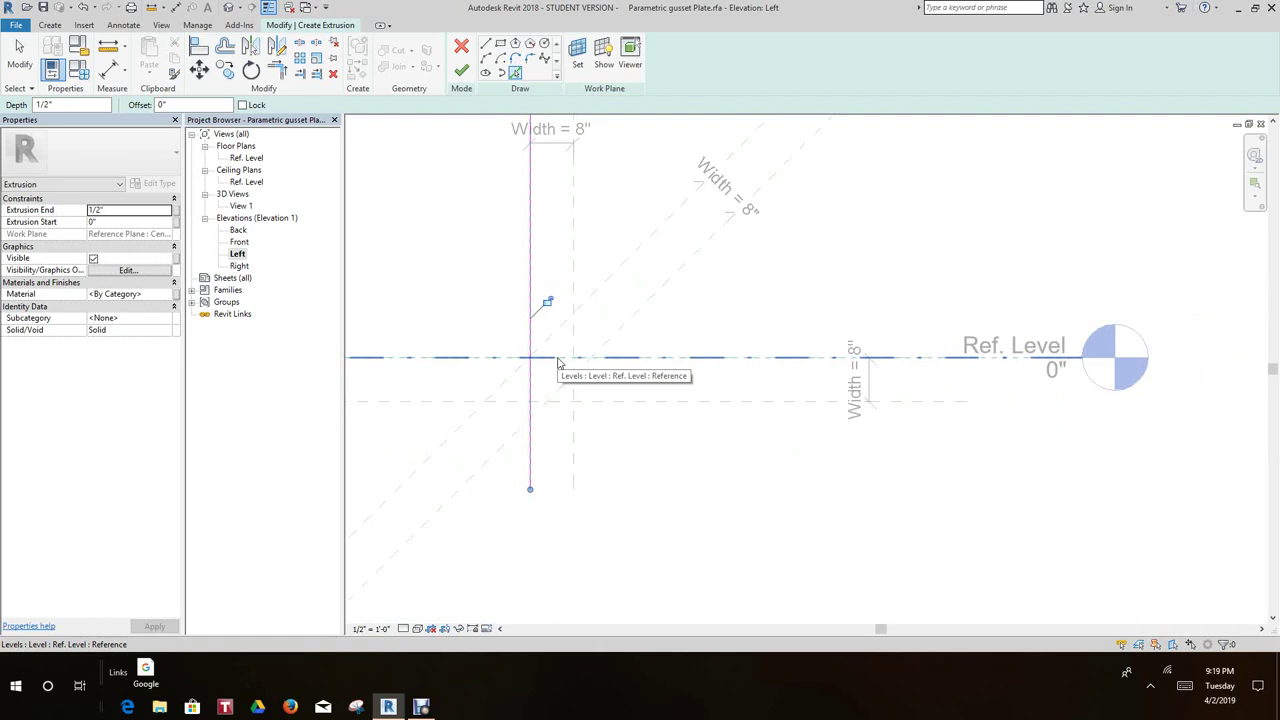
left_click(558, 362)
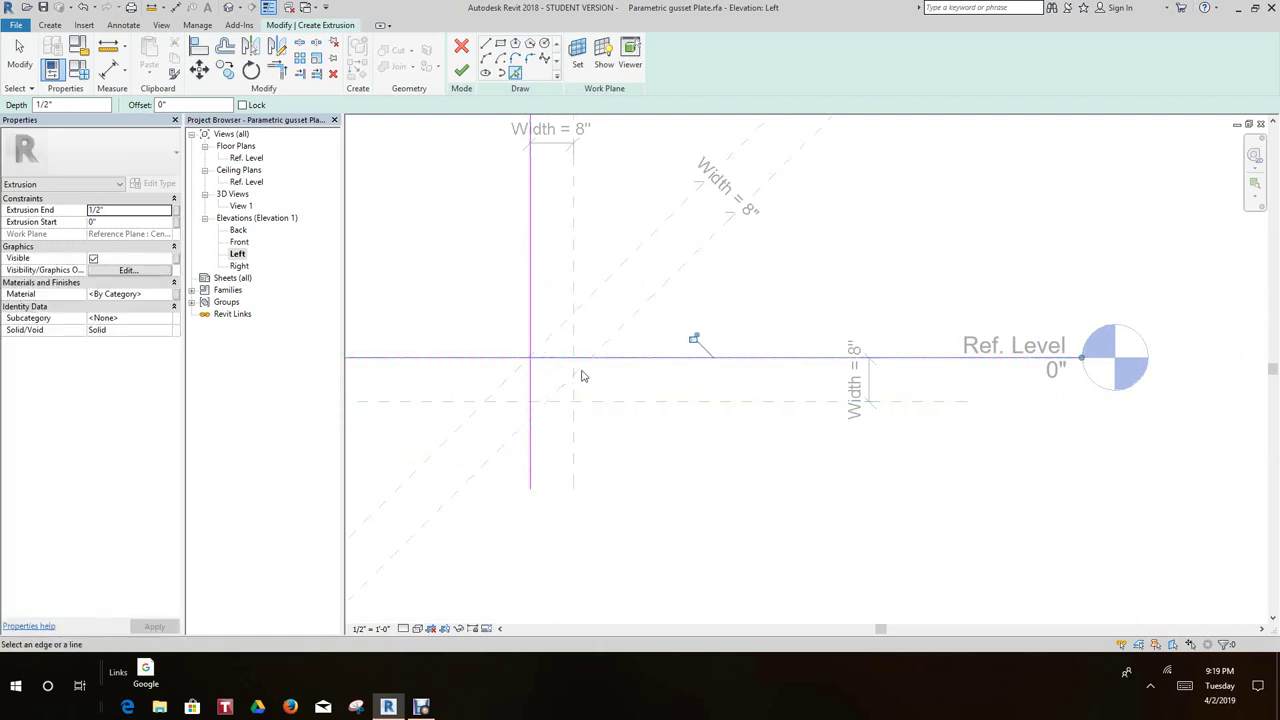
scroll(575, 385, "up", 3)
left_click(574, 405)
Pick the lower horizontal plane, both diagonal planes and the remaining vertical plane as sketch lines
scroll(575, 464, "down", 1)
scroll(548, 440, "up", 2)
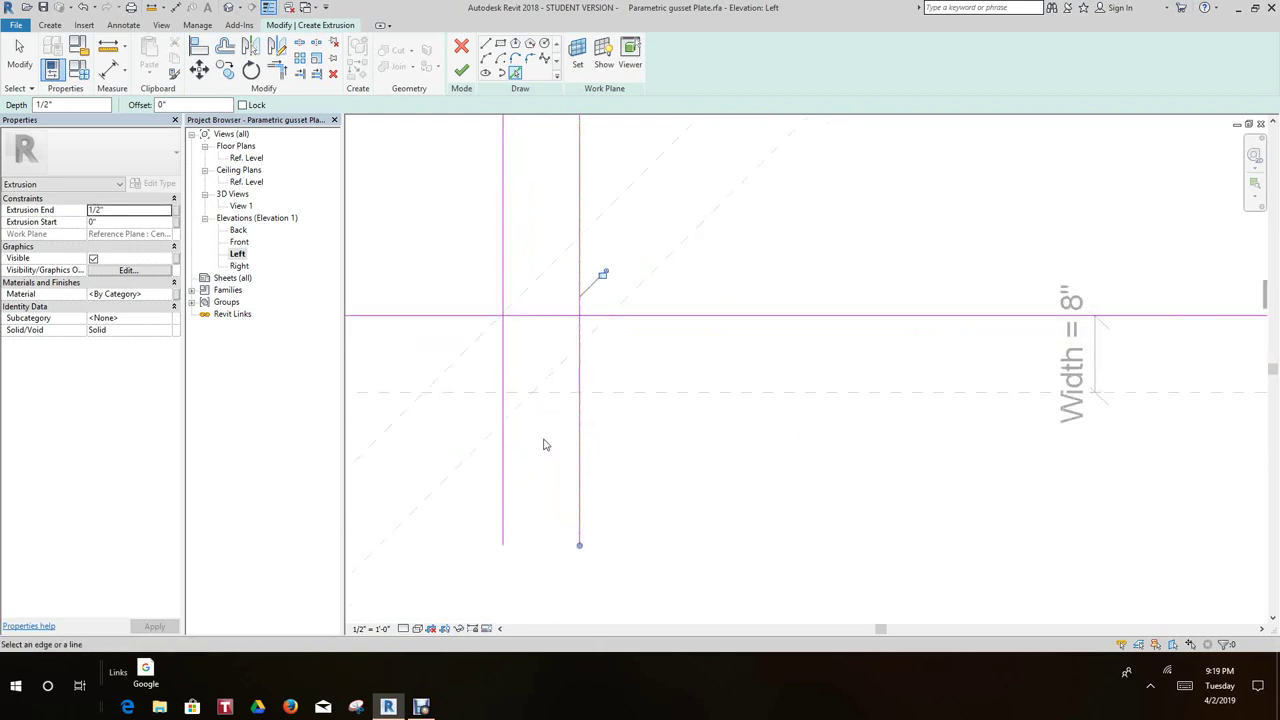
left_click(552, 424)
scroll(554, 437, "down", 2)
left_click(603, 353)
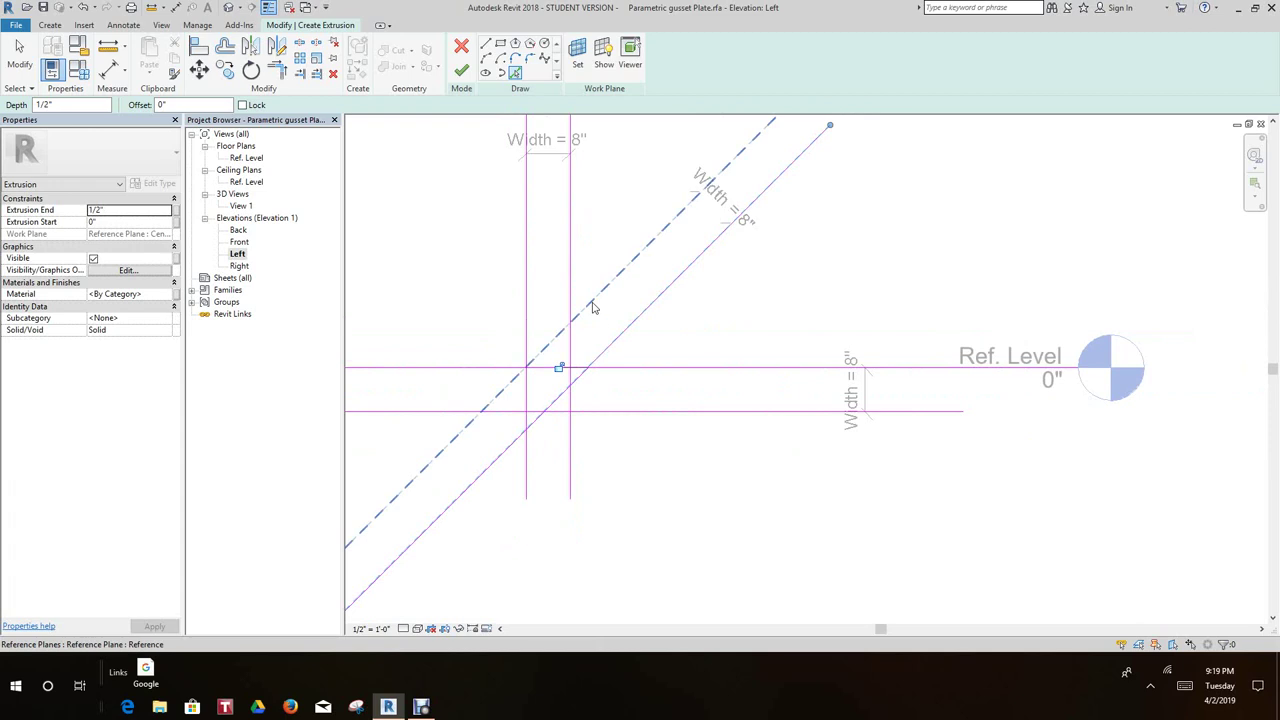
left_click(592, 307)
scroll(612, 503, "down", 2)
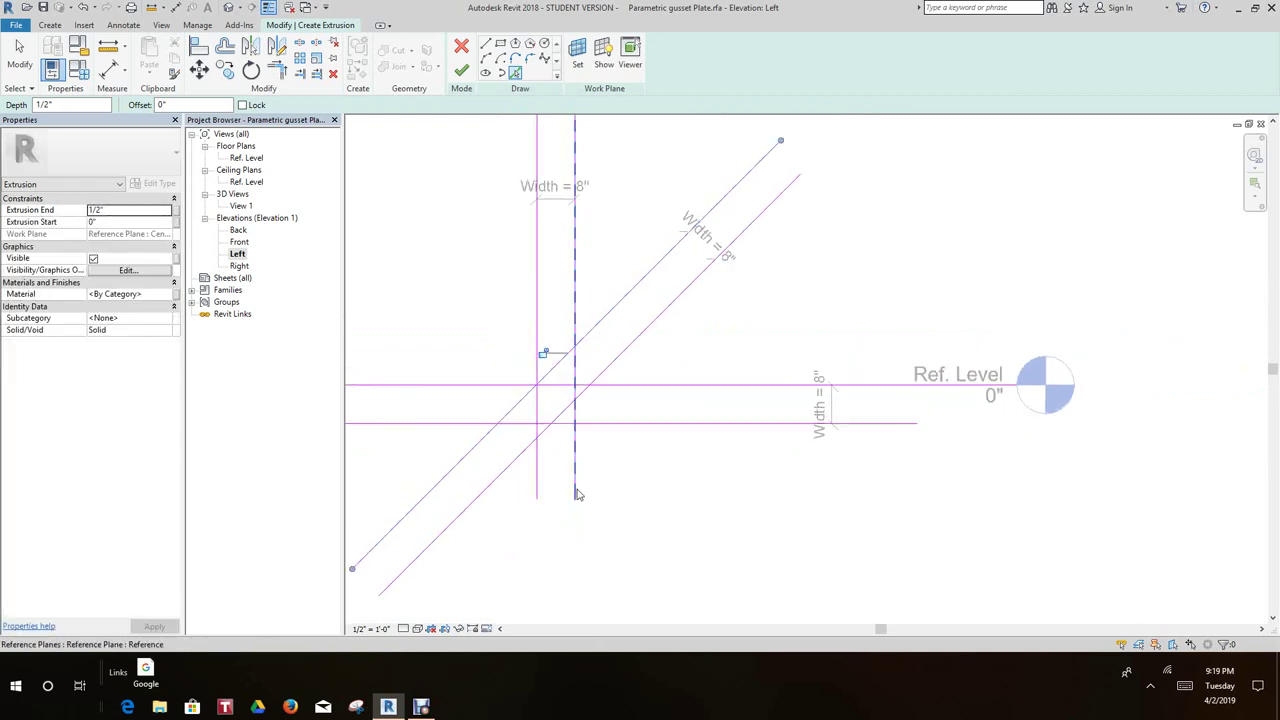
left_click(577, 492)
scroll(563, 480, "up", 2)
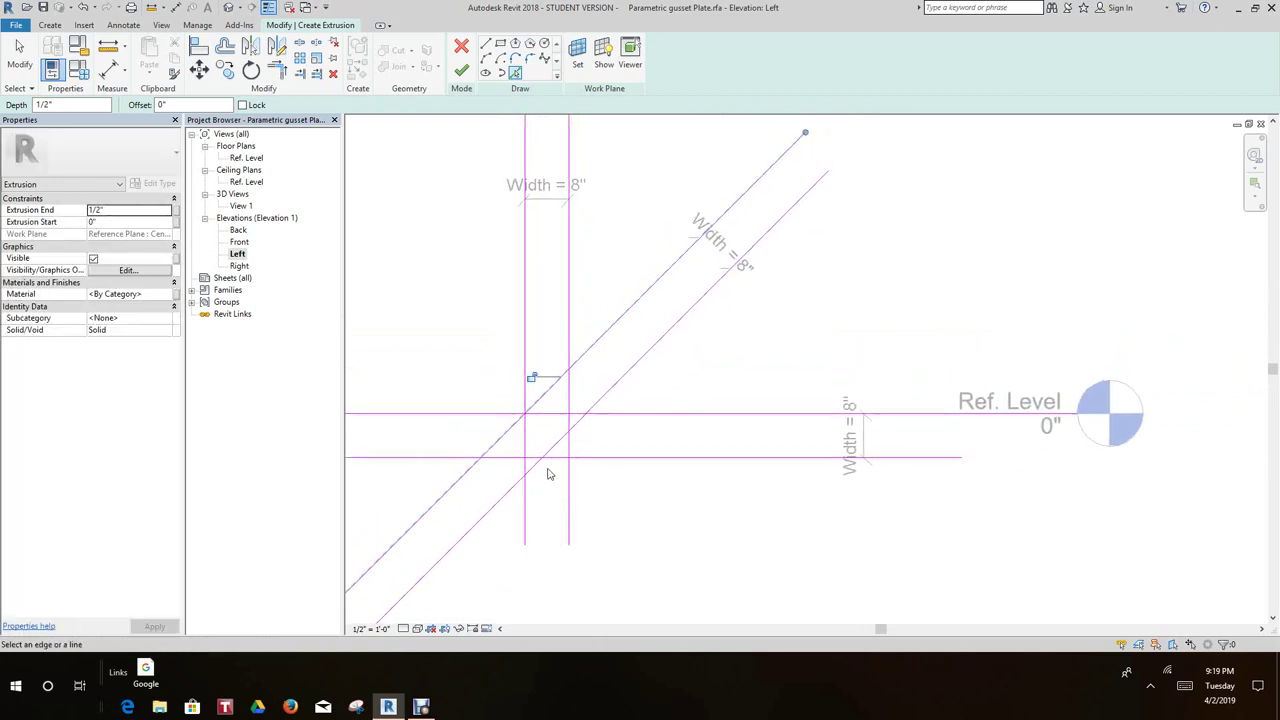
scroll(580, 450, "up", 2)
middle_click_drag(609, 451, 691, 350)
scroll(595, 458, "down", 2)
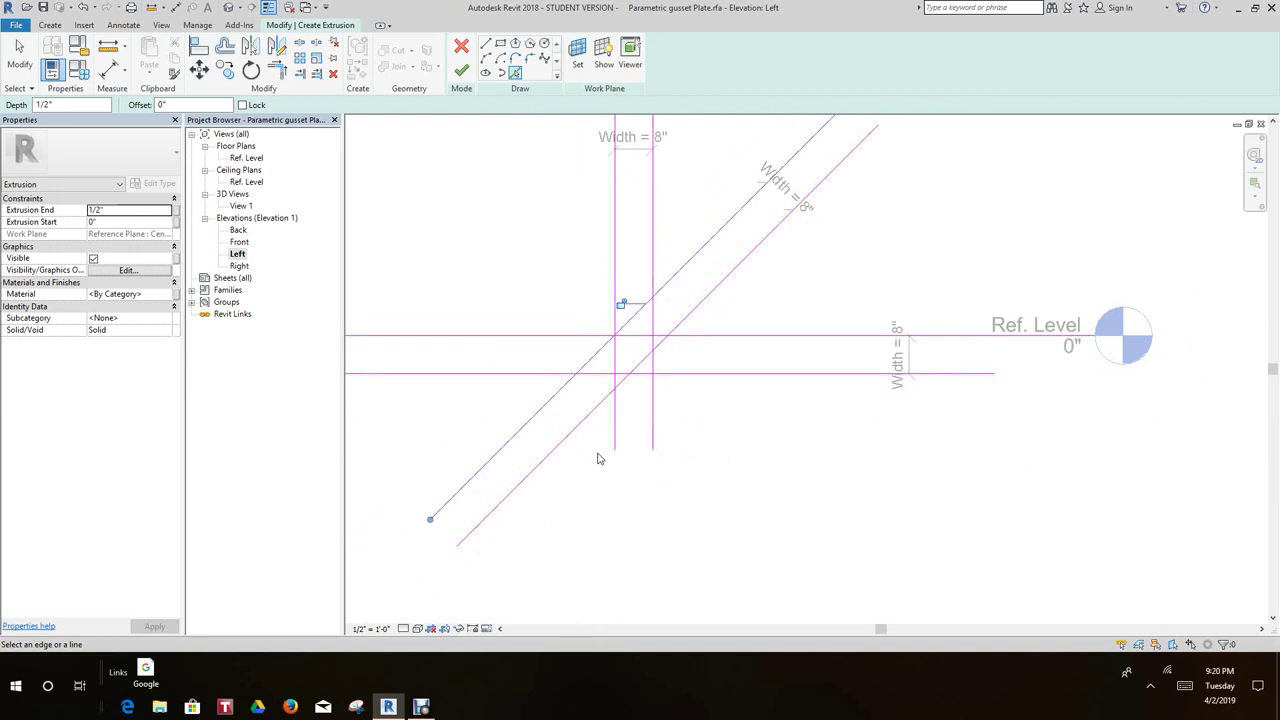
Undo the extra diagonal line and pick the diagonal reference plane as a sketch line
scroll(597, 459, "down", 2)
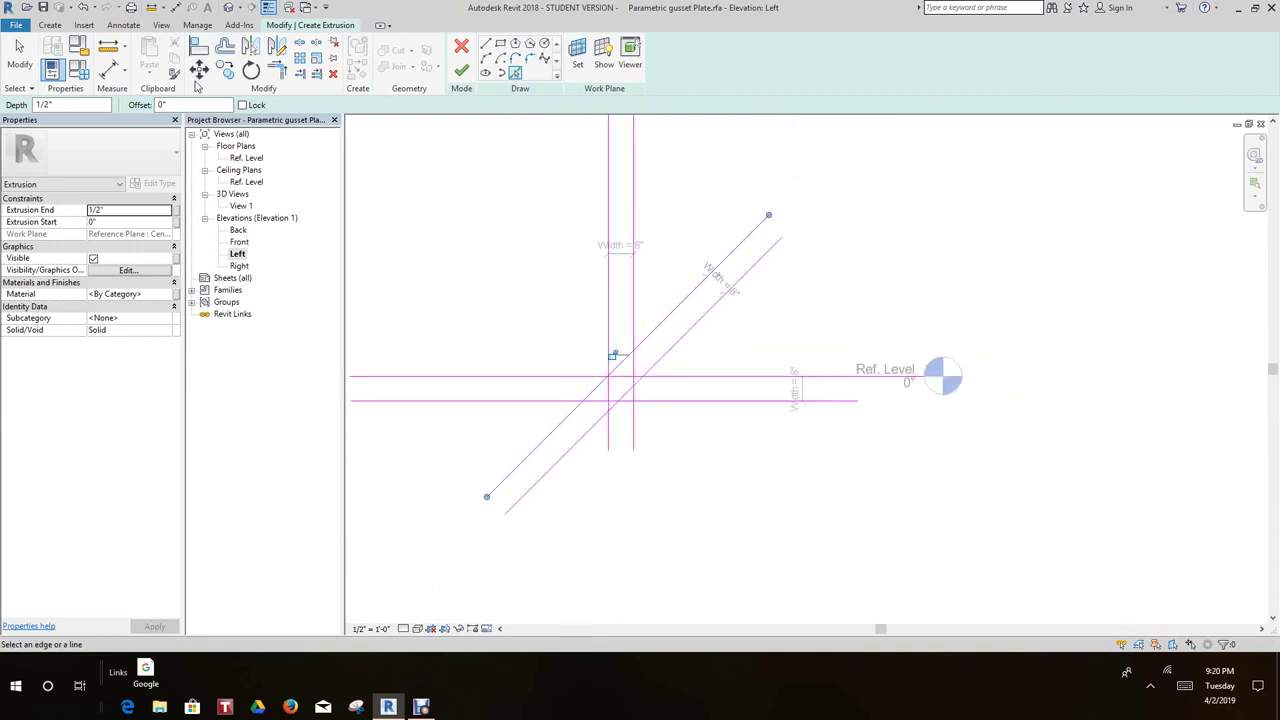
left_click(84, 8)
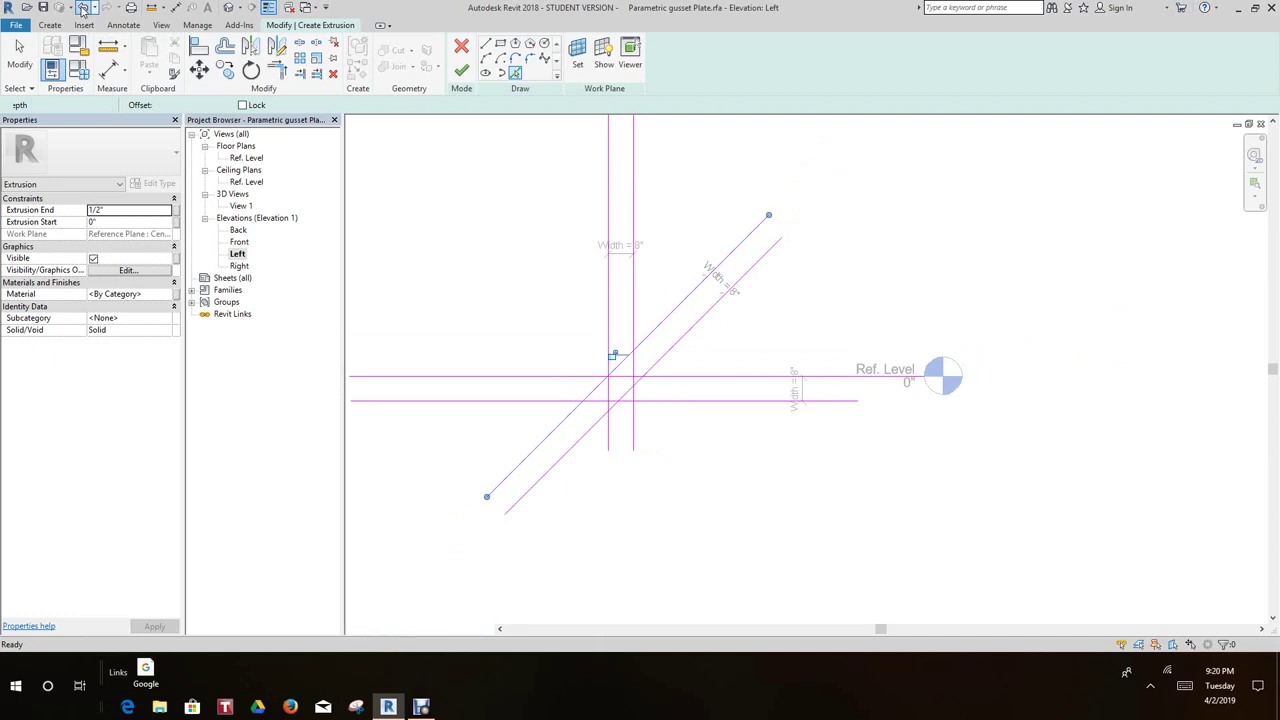
key("p")
key("l")
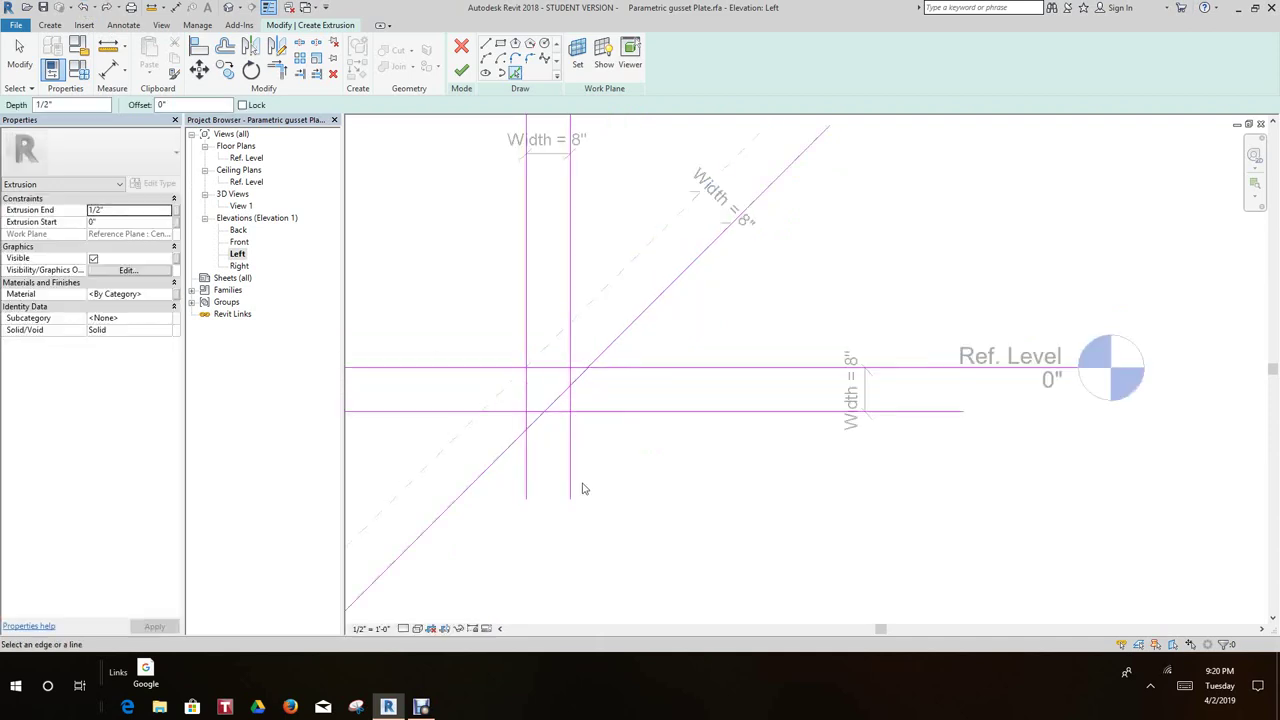
scroll(538, 452, "up", 2)
scroll(543, 458, "down", 2)
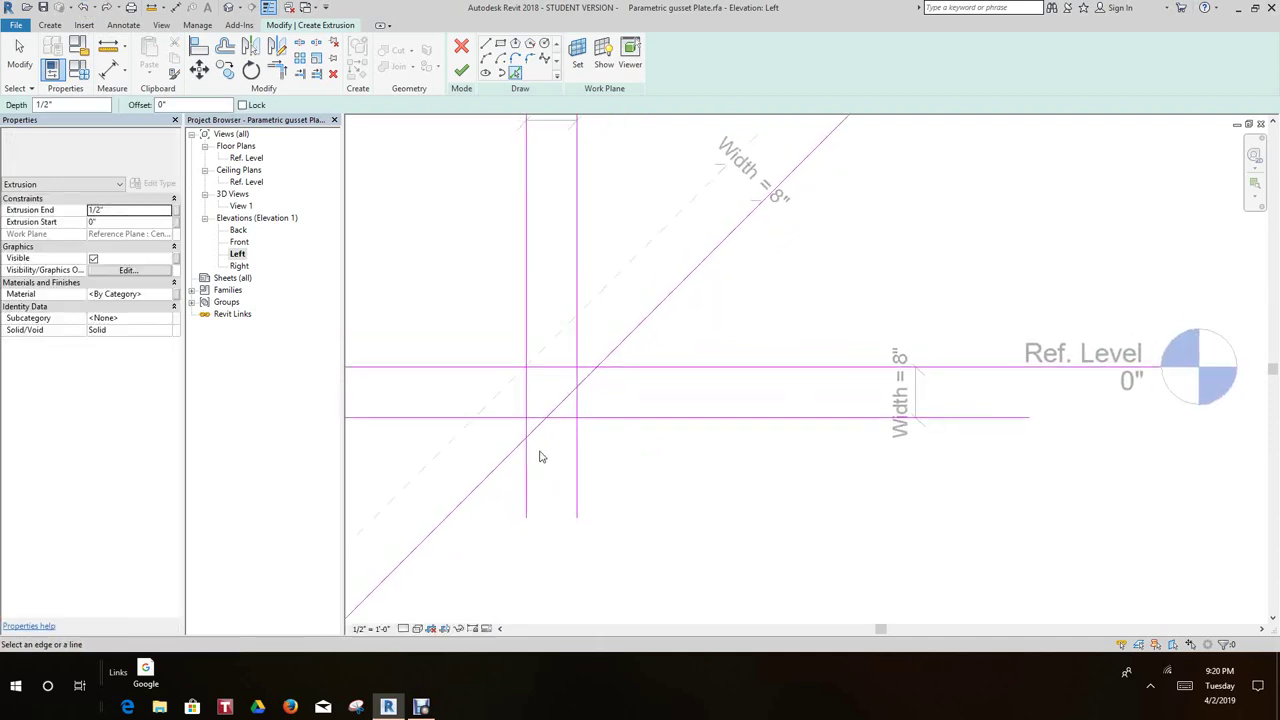
scroll(537, 451, "up", 2)
left_click(533, 430)
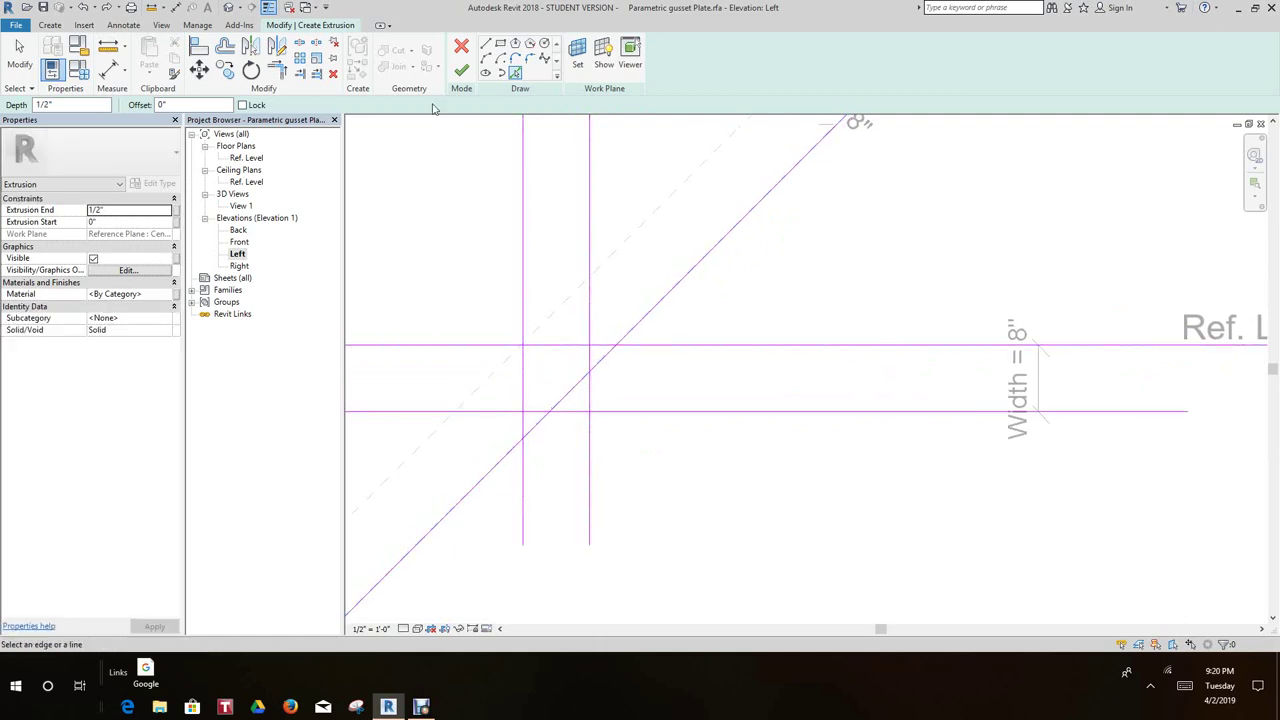
Trim/Extend the sketch lines to corners, closing the five-sided profile
left_click(280, 76)
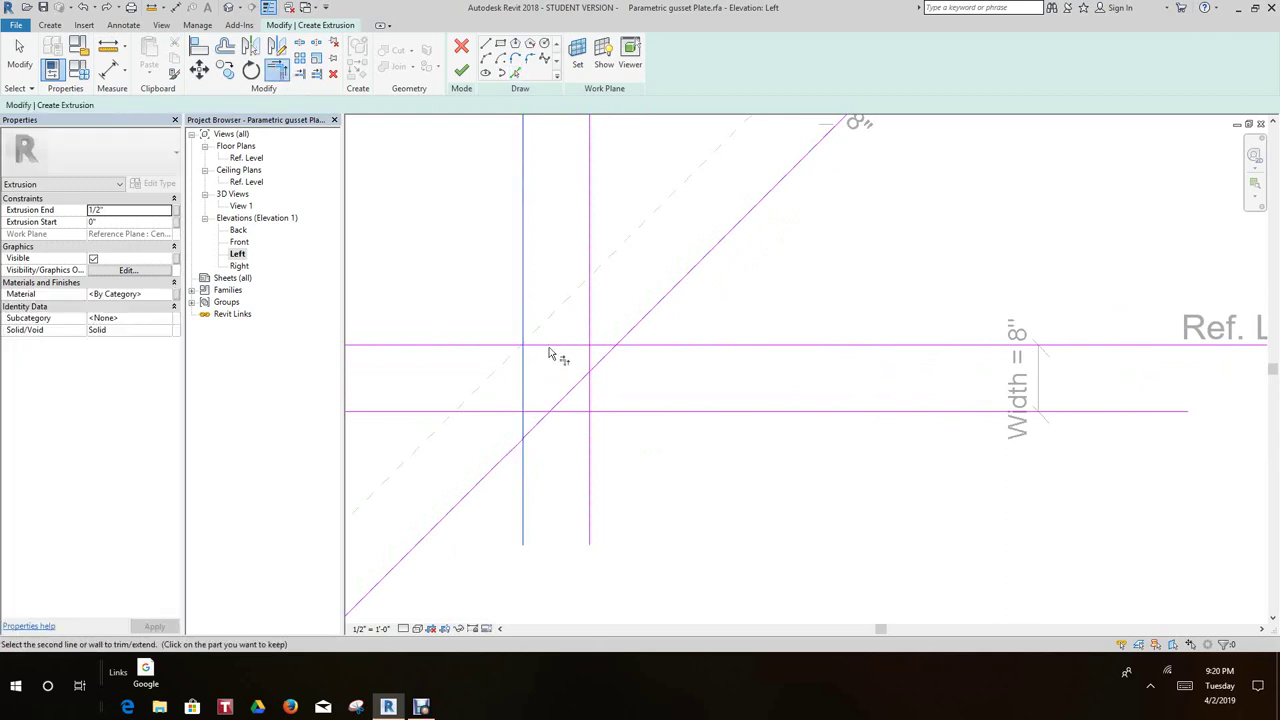
left_click(551, 348)
left_click(551, 357)
scroll(600, 362, "up", 2)
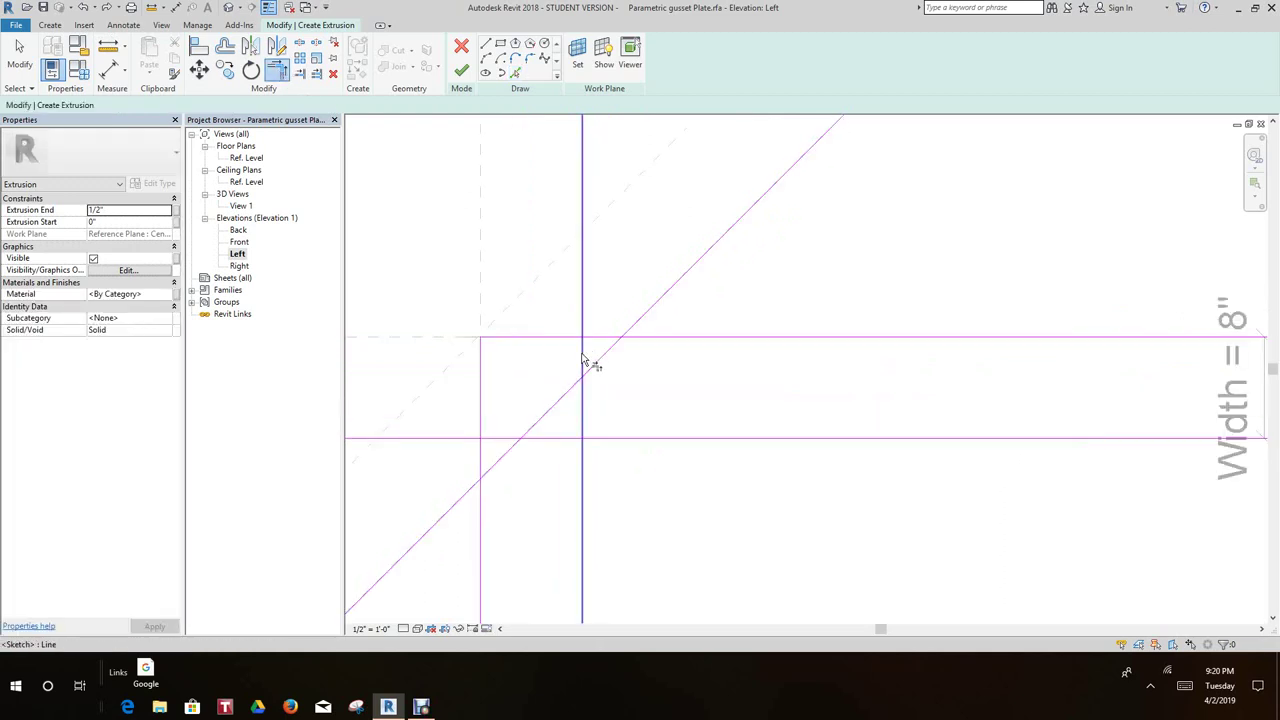
left_click(568, 348)
scroll(578, 380, "up", 1)
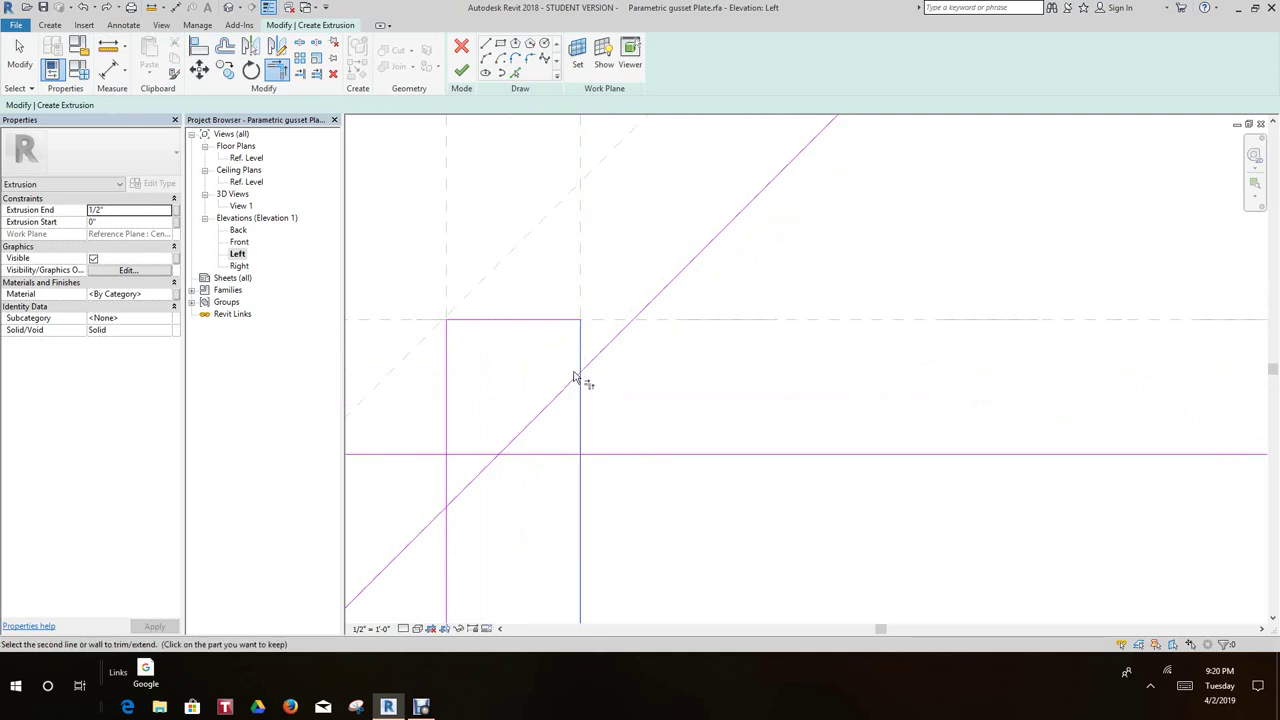
left_click(594, 417)
scroll(691, 343, "down", 1)
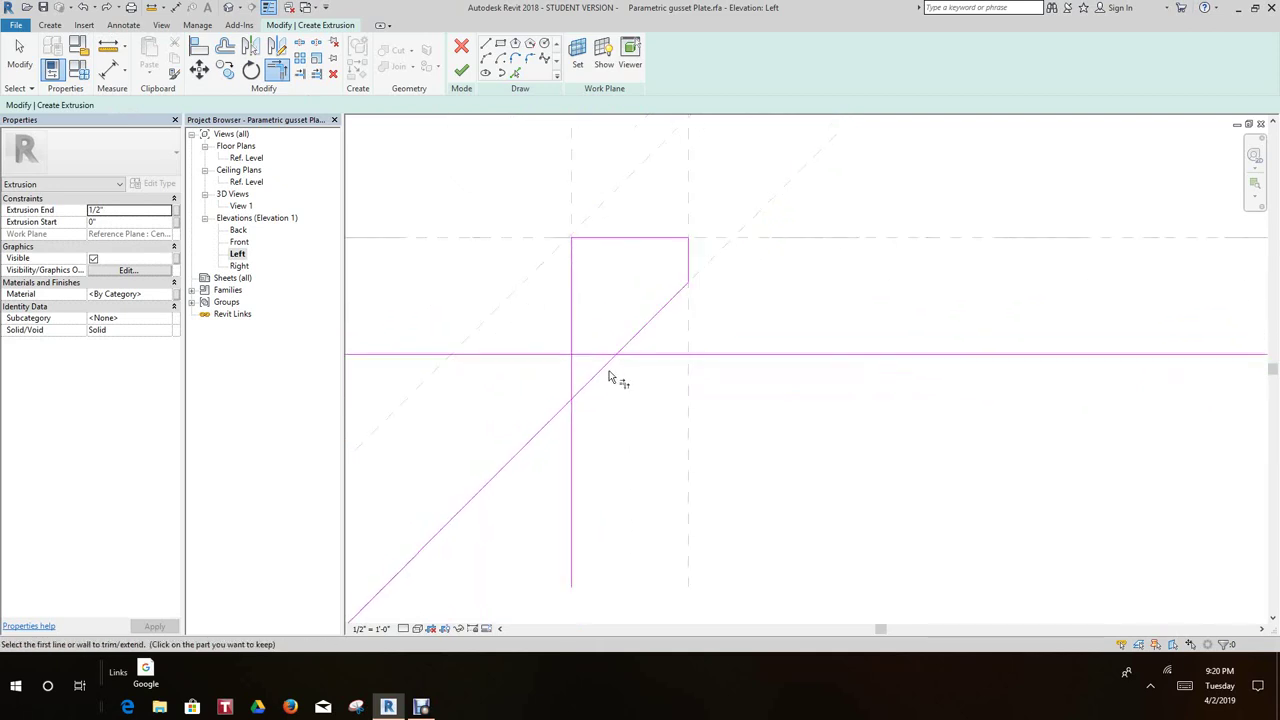
left_click(573, 352)
left_click(573, 337)
left_click(614, 355)
left_click(628, 345)
scroll(632, 401, "down", 3)
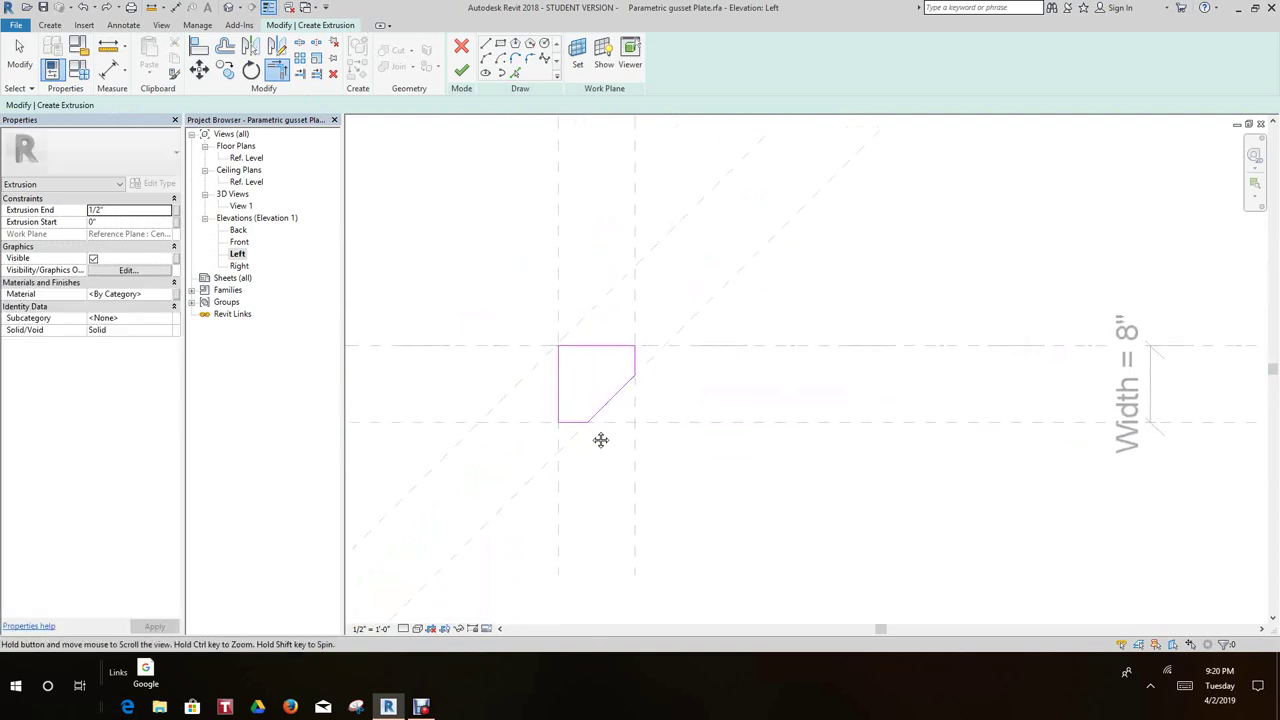
mouse_move(651, 434)
middle_mouse_down()
mouse_move(666, 455)
mouse_move(655, 440)
middle_mouse_up()
scroll(655, 444, "up", 1)
Finish the extrusion sketch and deselect the plate
left_click(461, 70)
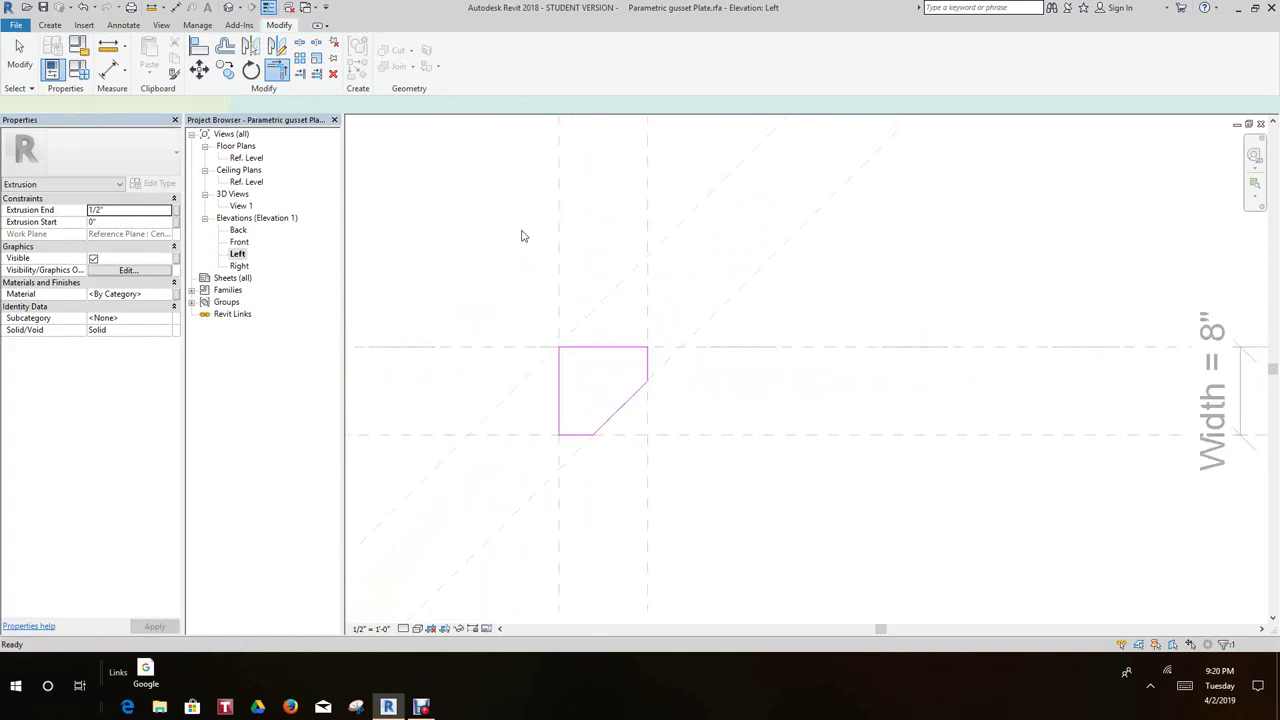
left_click(481, 240)
middle_click_drag(481, 240, 486, 258)
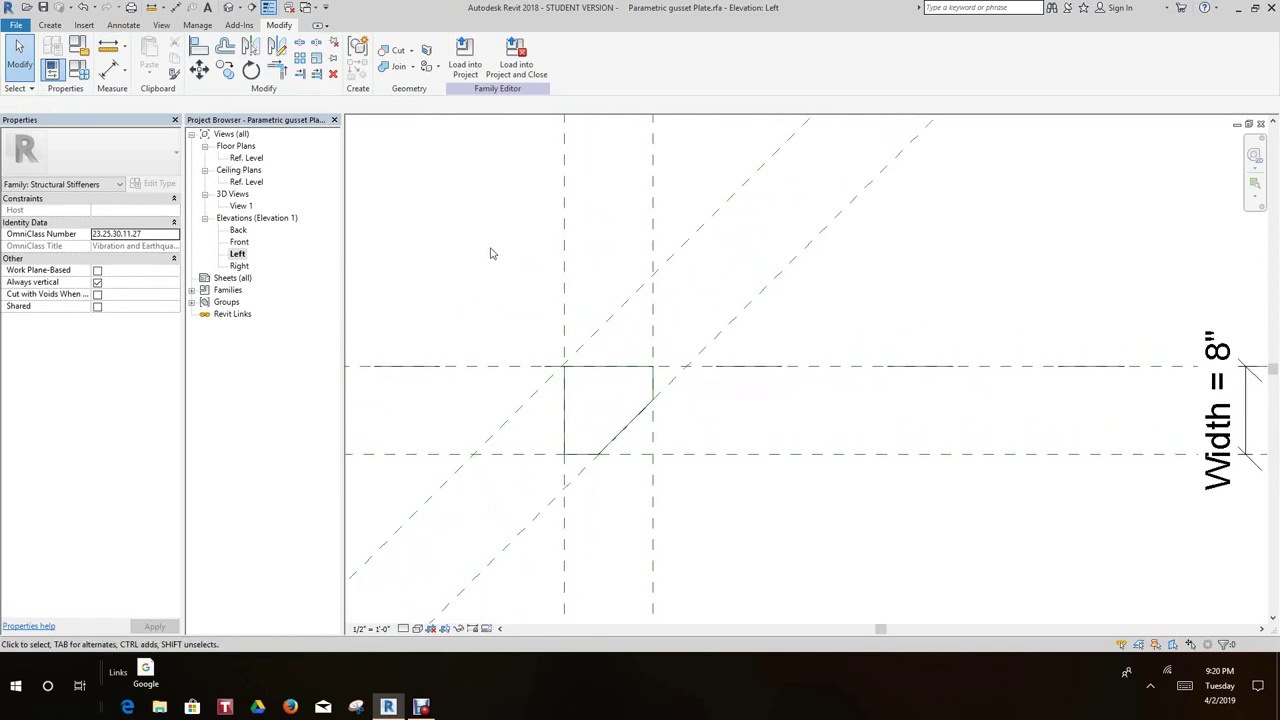
scroll(490, 253, "down", 3)
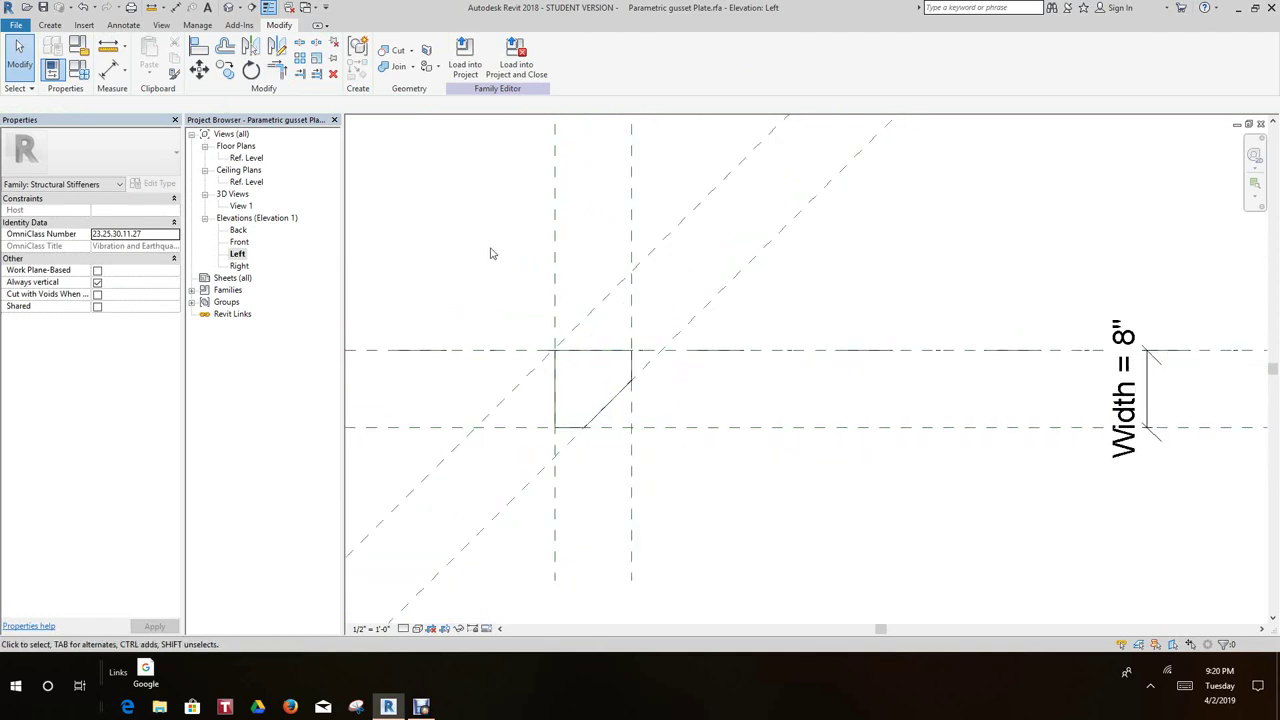
Switch to the default 3D view and open Family Types showing Thickness 1/2" and Width 8"
left_click(236, 8)
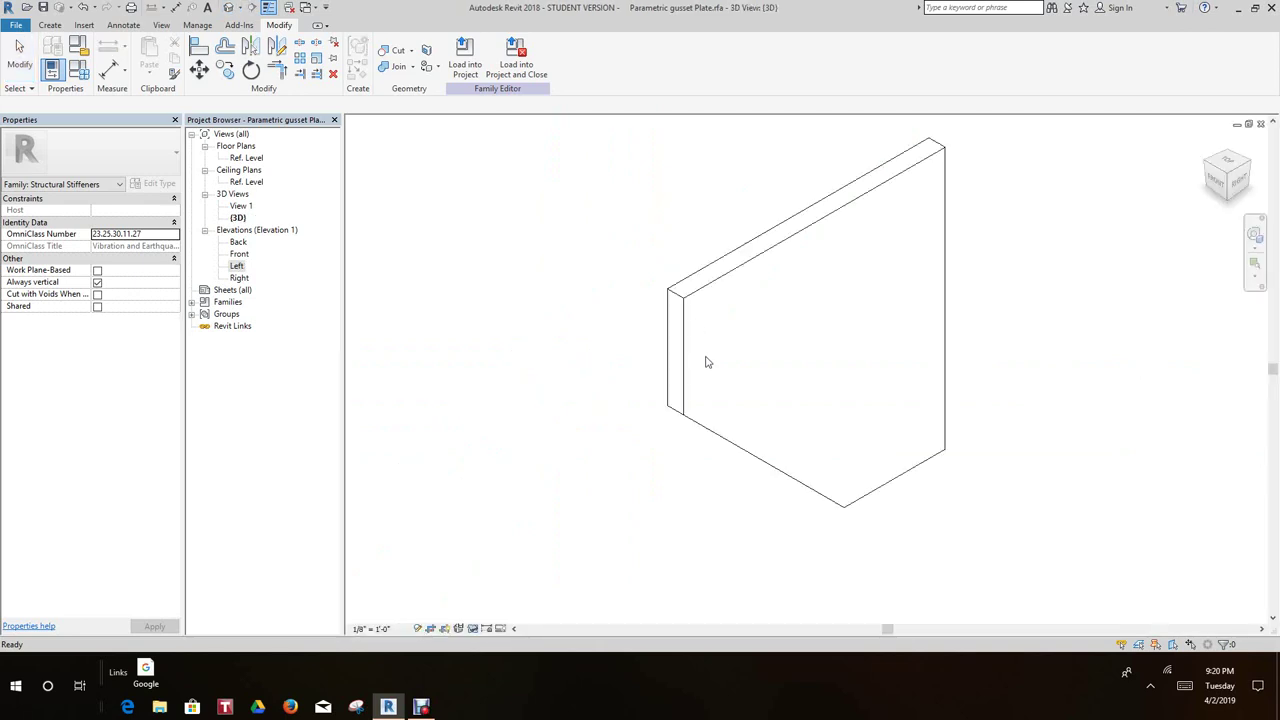
scroll(770, 405, "down", 2)
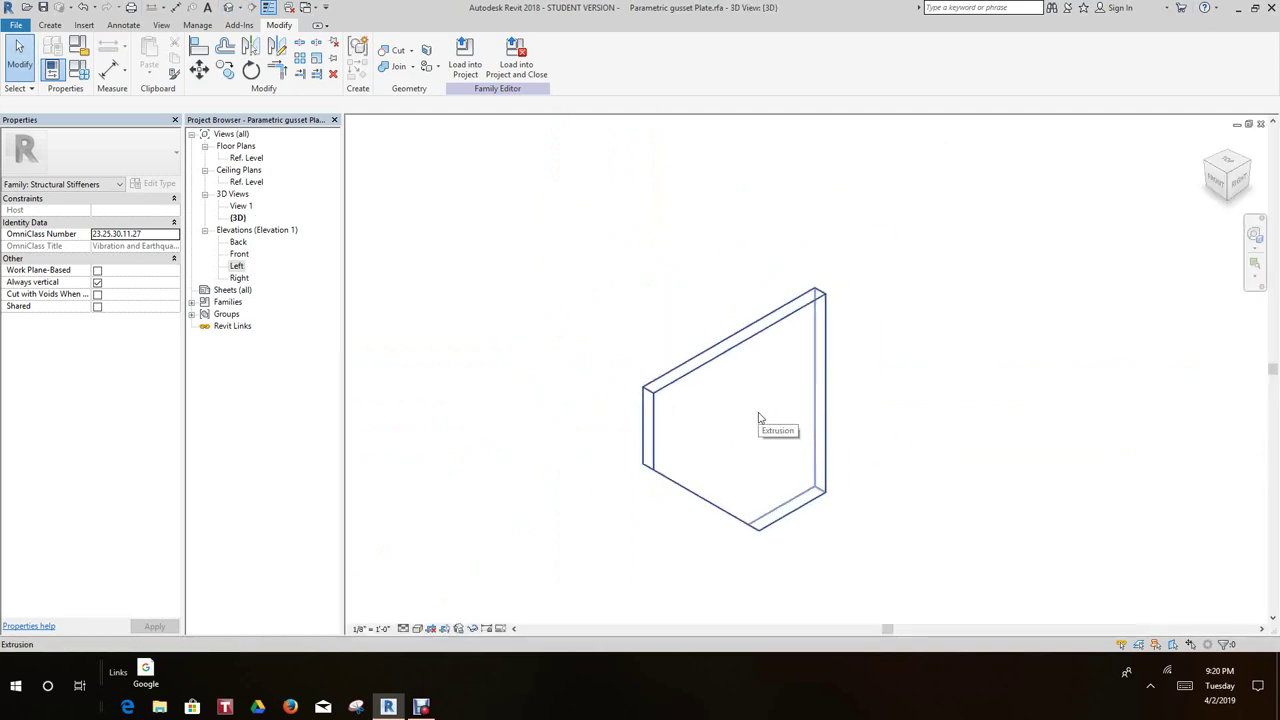
scroll(726, 440, "down", 2)
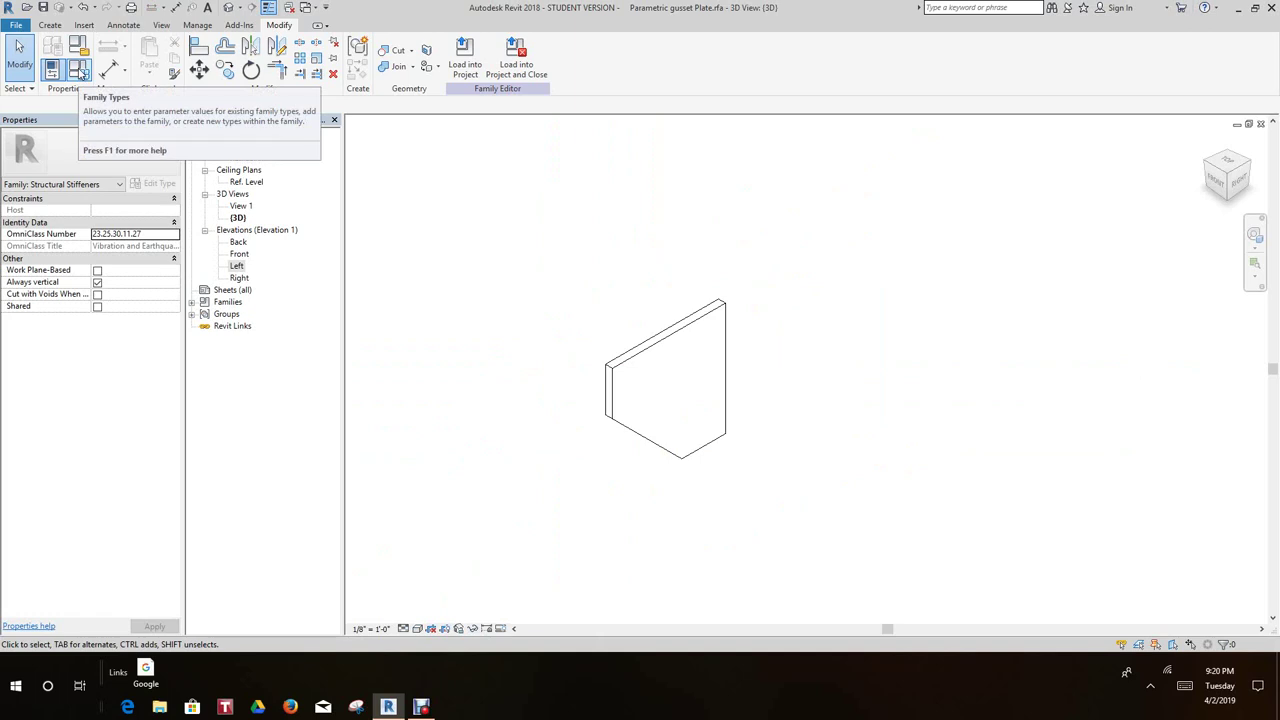
left_click(80, 72)
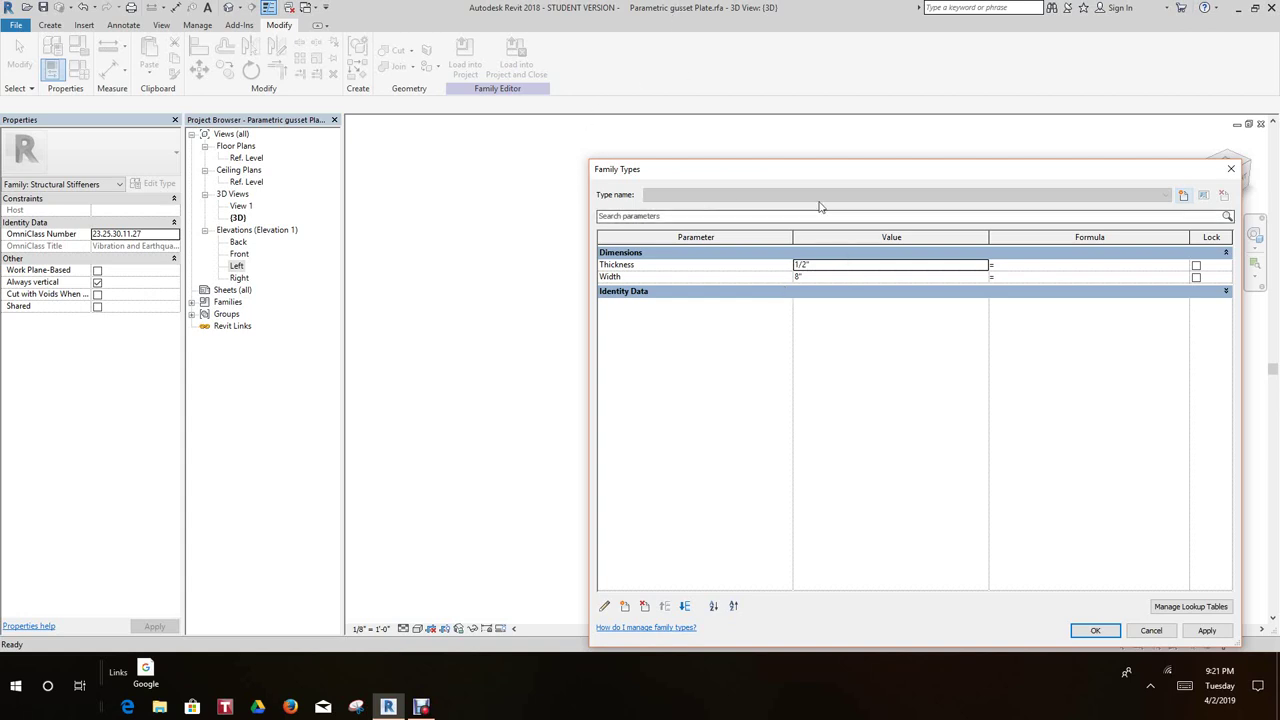
left_click_drag(794, 183, 566, 160)
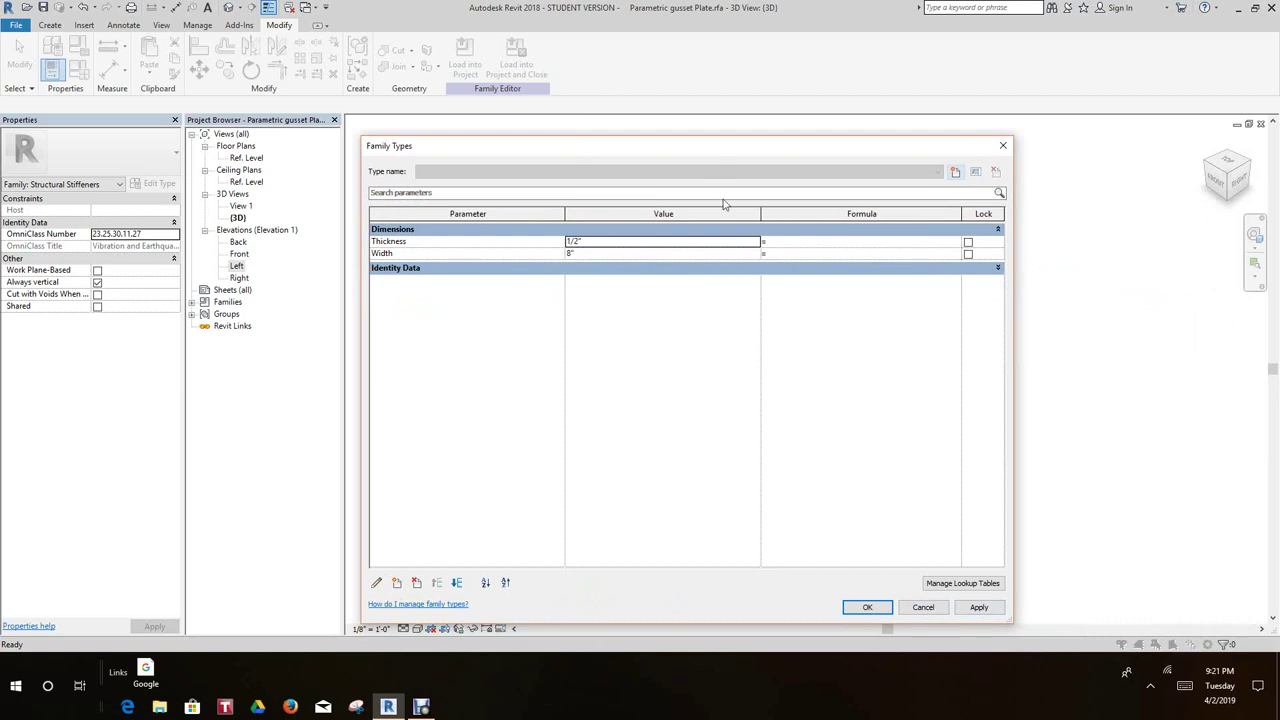
left_click_drag(700, 150, 739, 99)
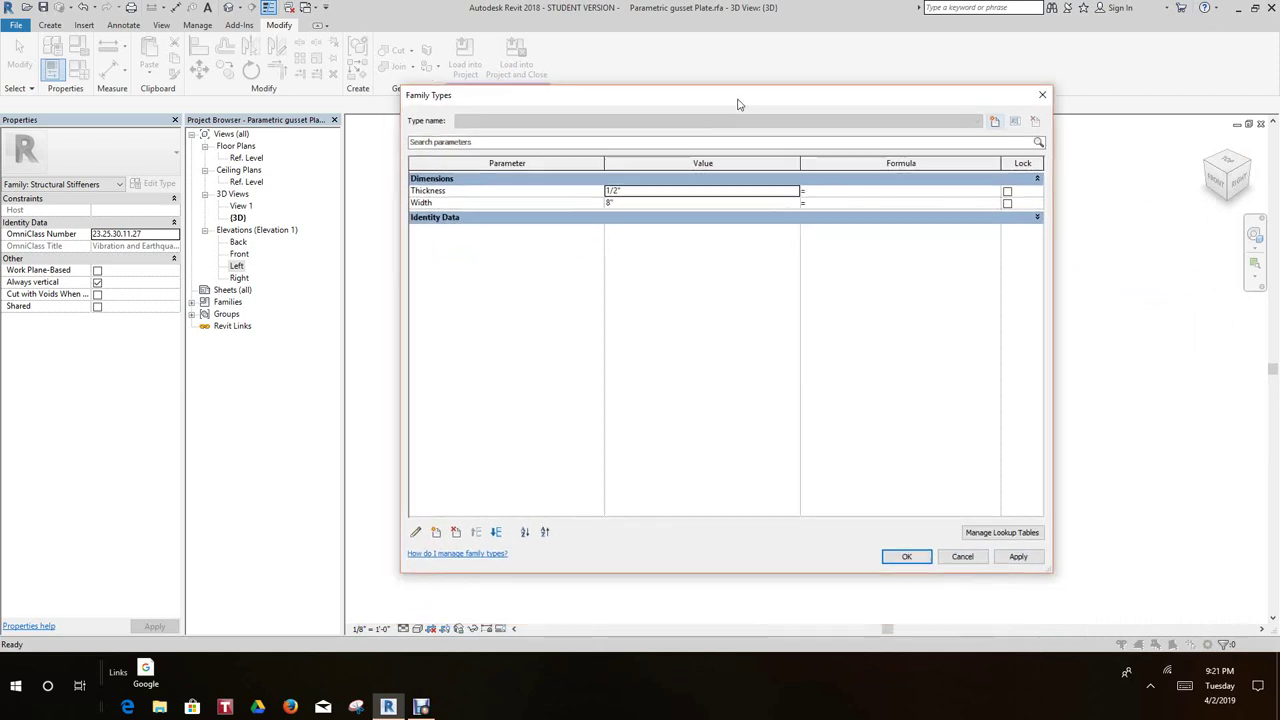
Add an instance parameter named Material of type Material
left_click(436, 532)
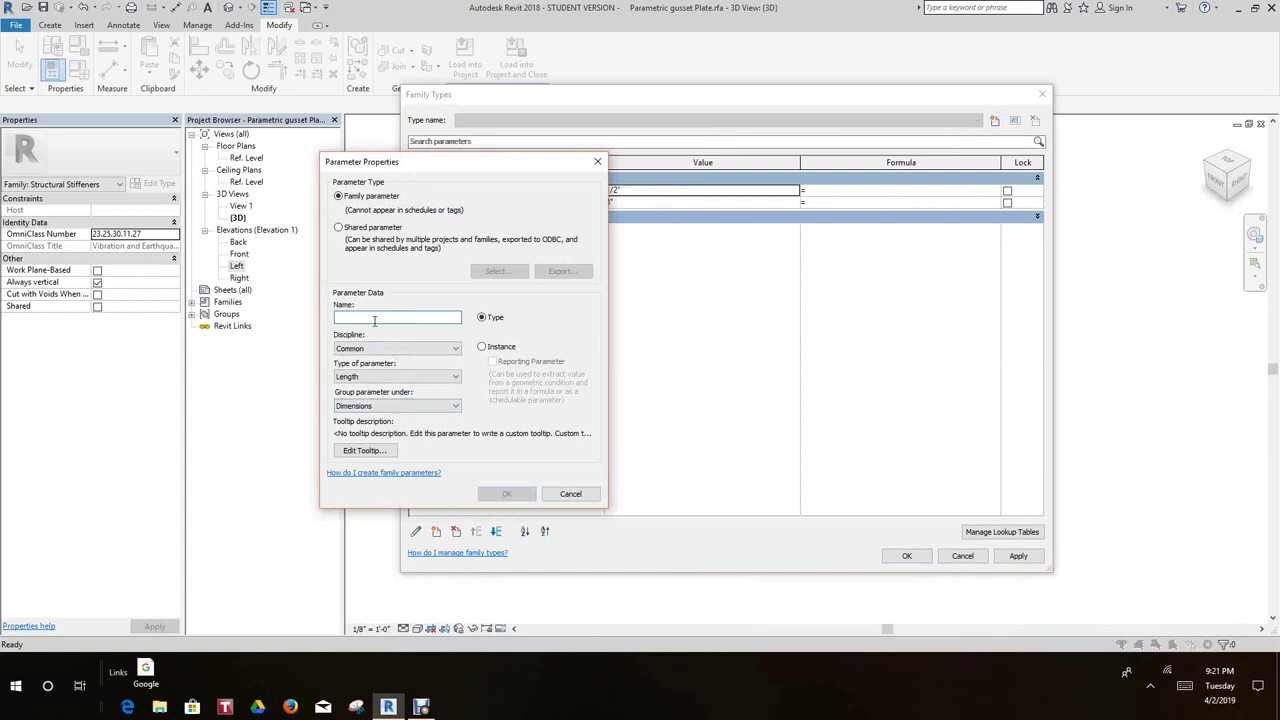
type("Material")
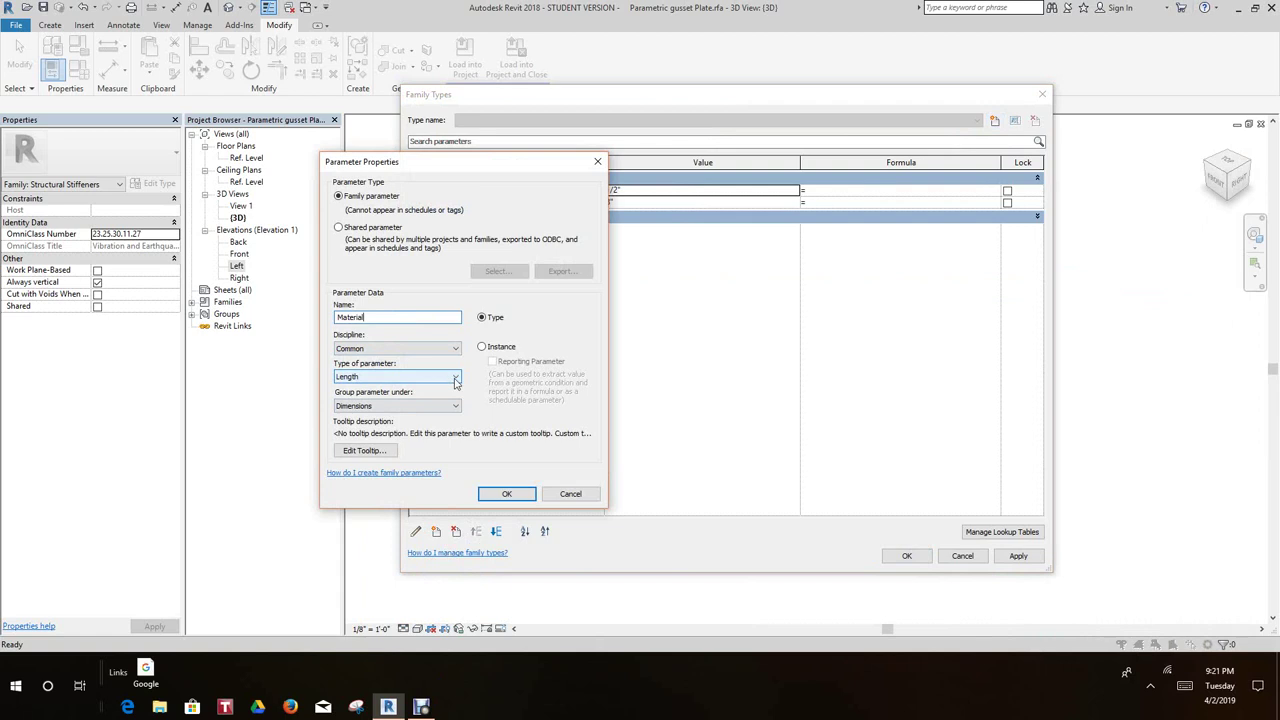
left_click(455, 380)
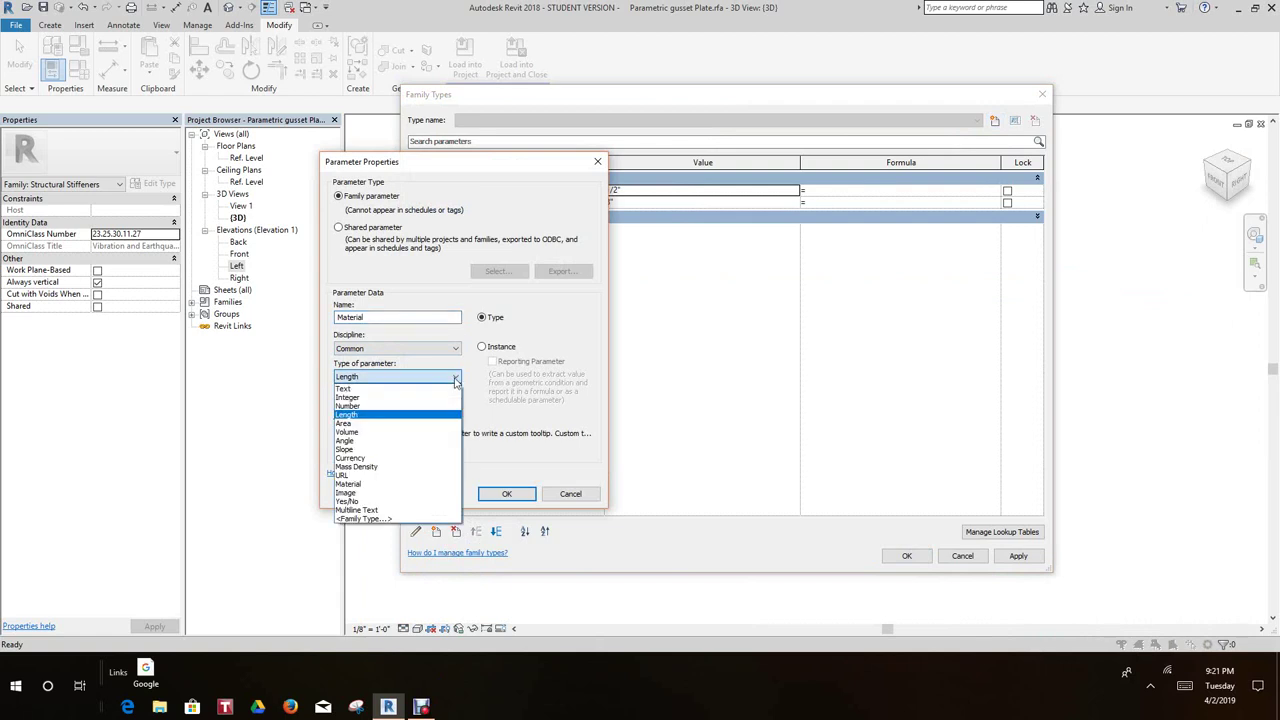
left_click(365, 485)
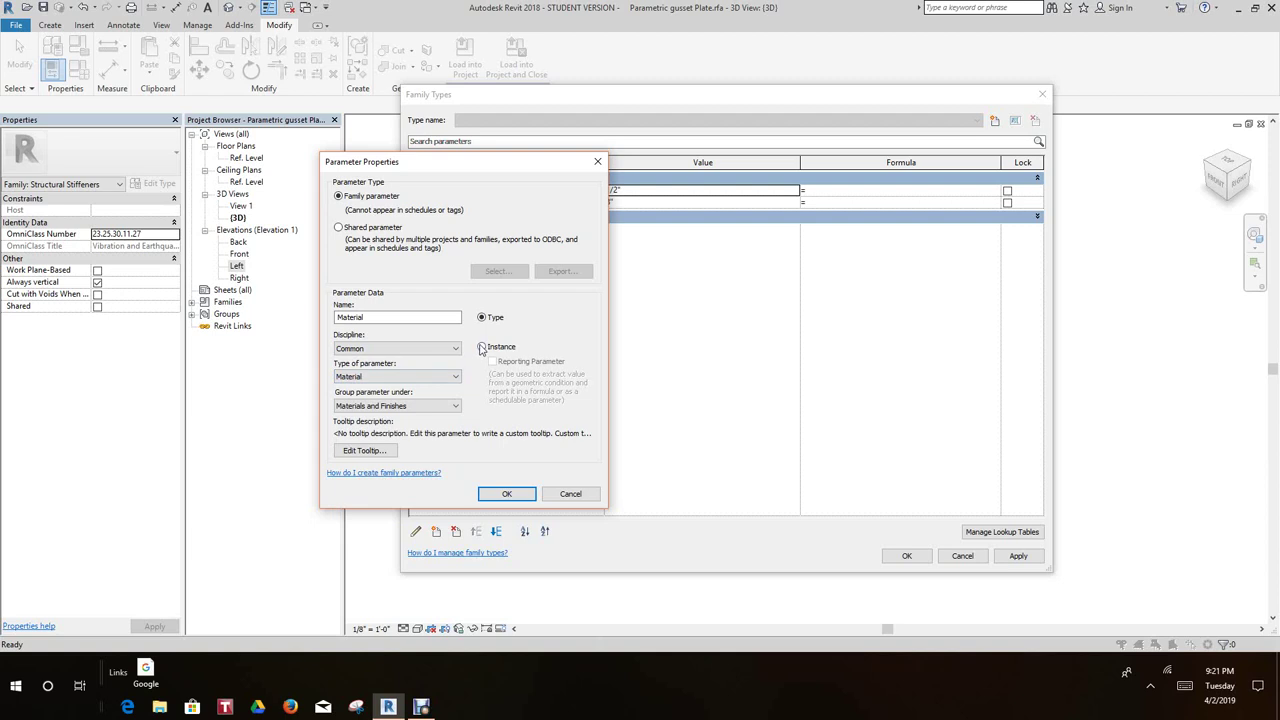
left_click(481, 347)
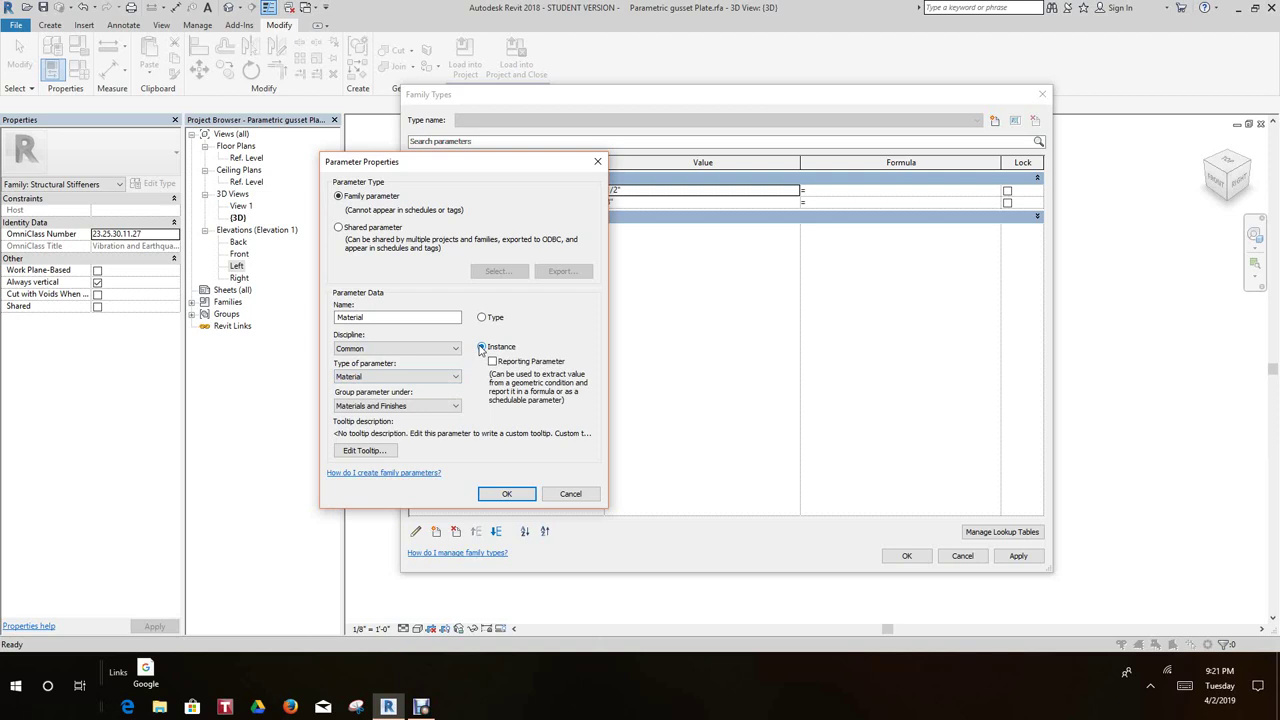
left_click(500, 494)
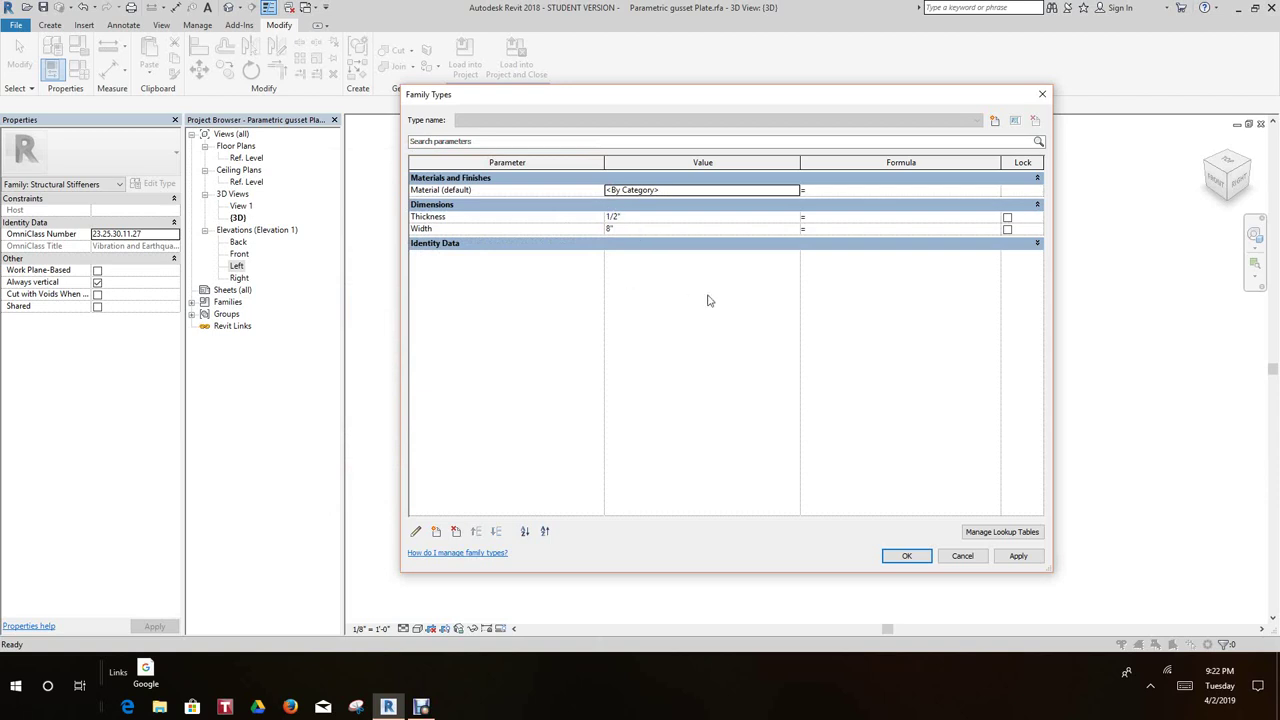
Close the Family Types dialog, keeping the new Material parameter
left_click(908, 556)
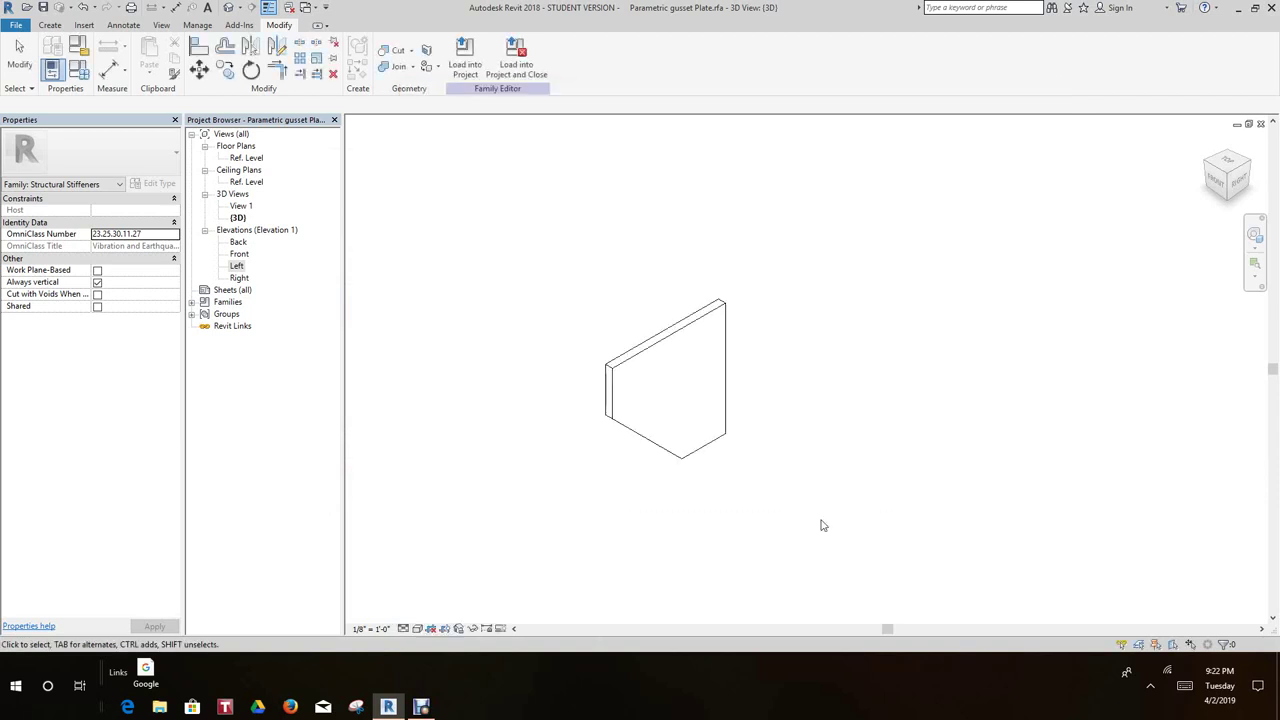
scroll(517, 391, "down", 3)
scroll(502, 379, "up", 2)
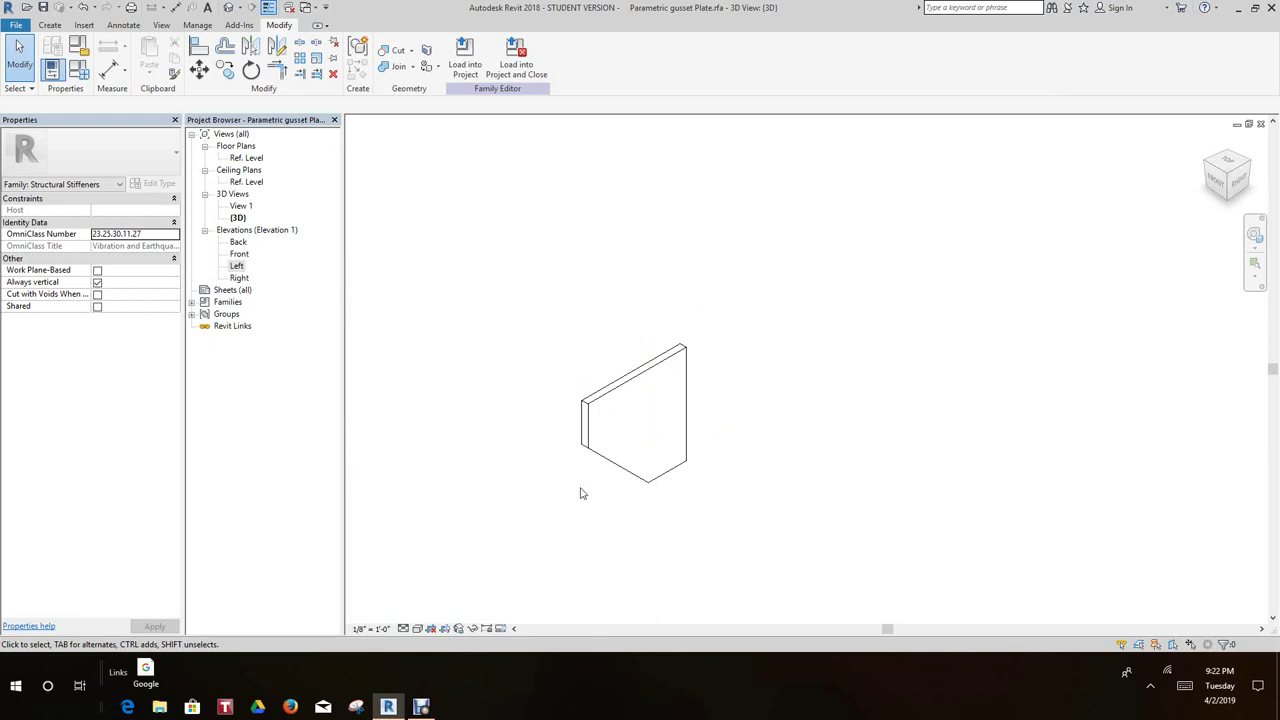
Associate the plate extrusion's material with the Material family parameter
left_click(640, 481)
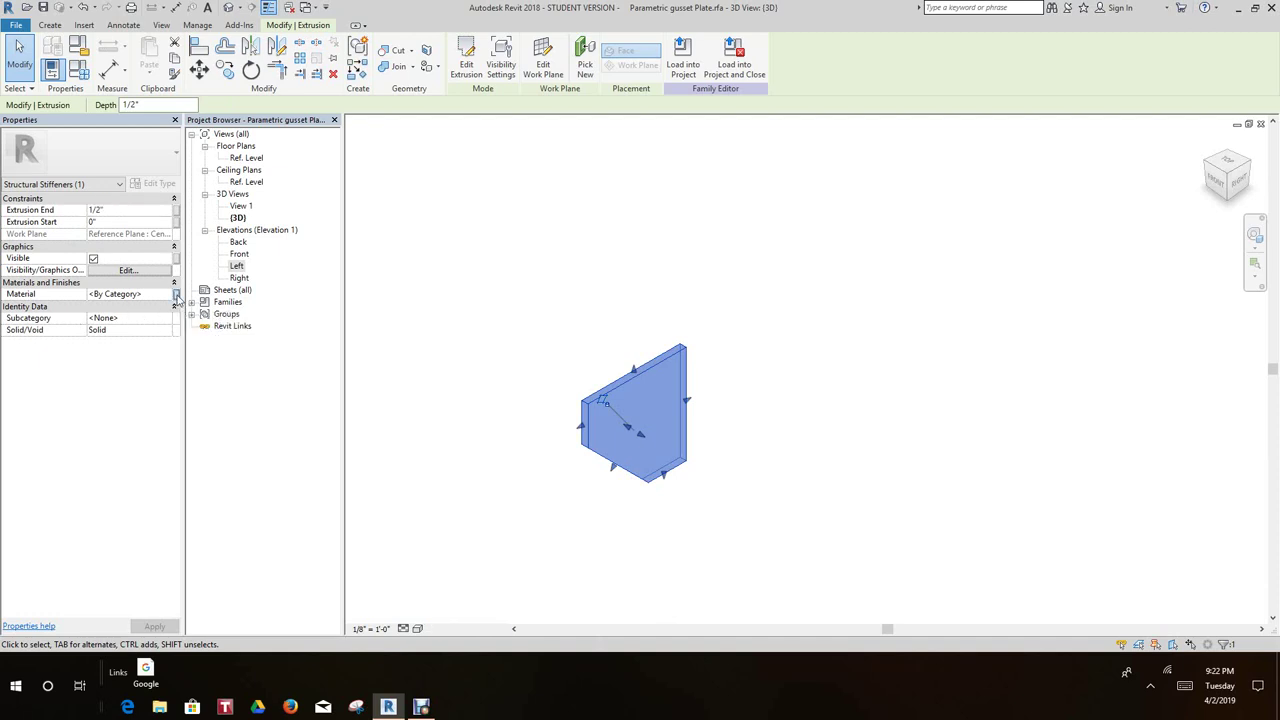
left_click(177, 295)
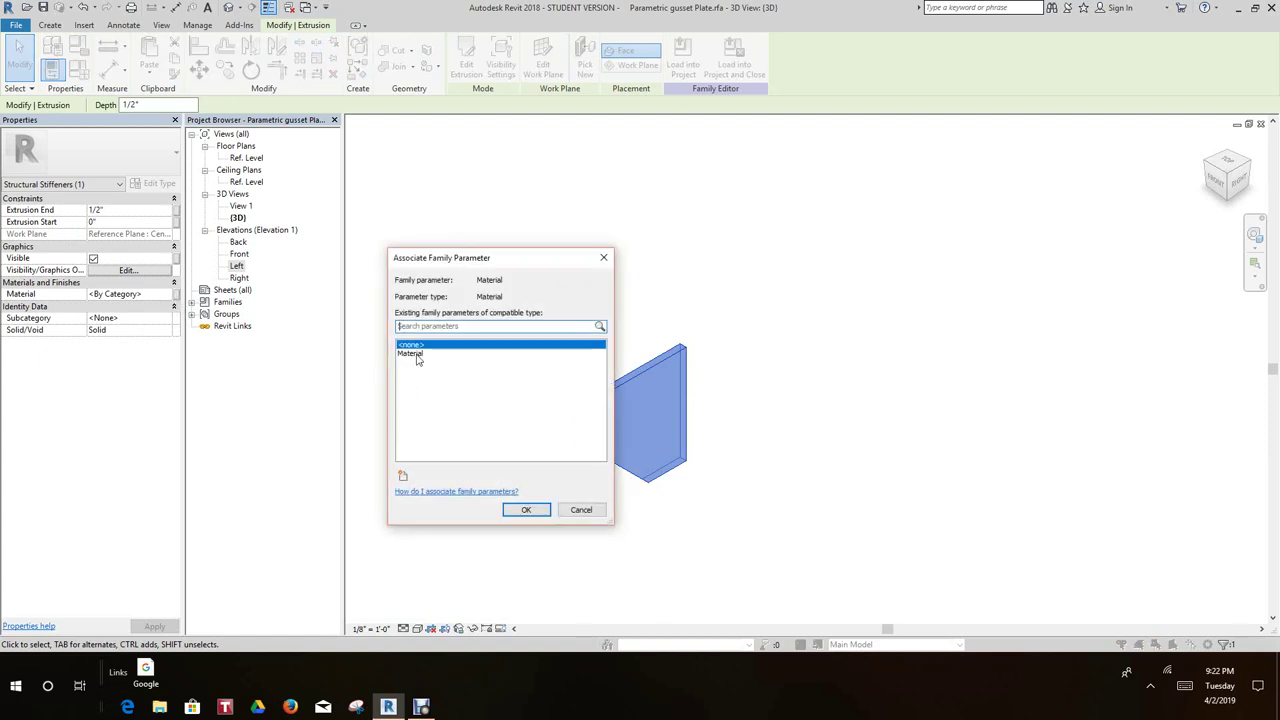
left_click(416, 356)
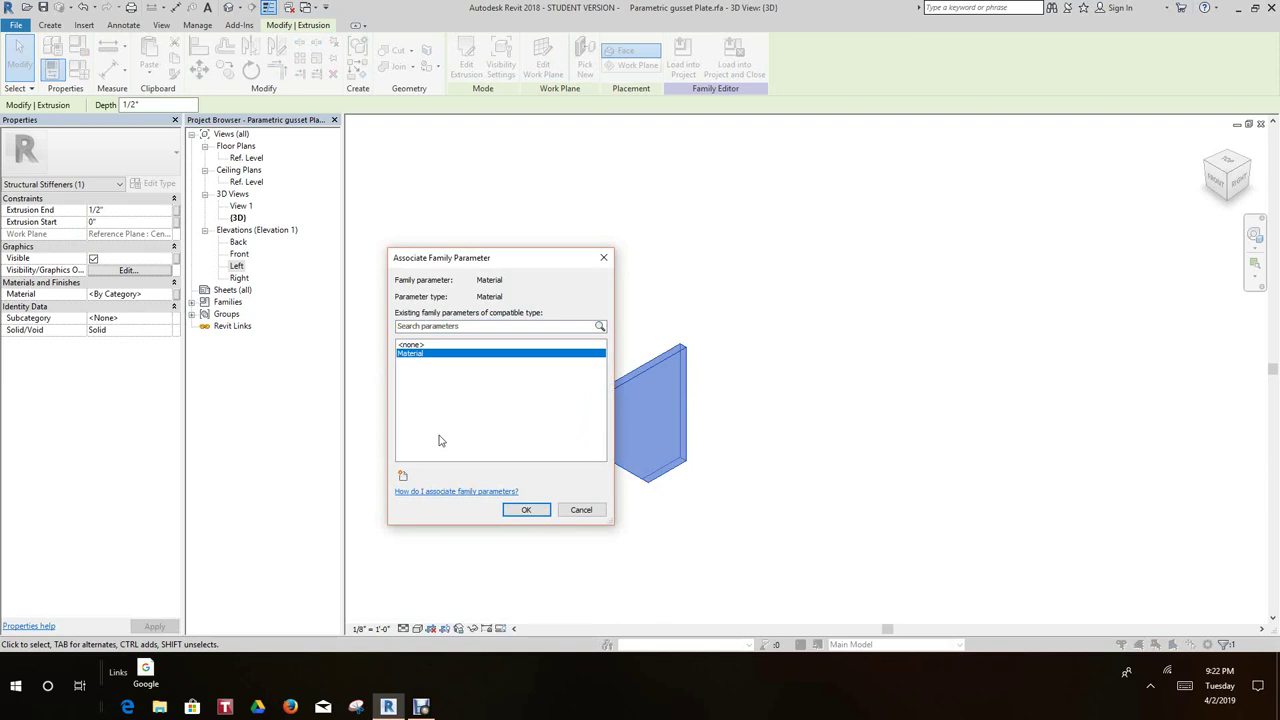
left_click(528, 511)
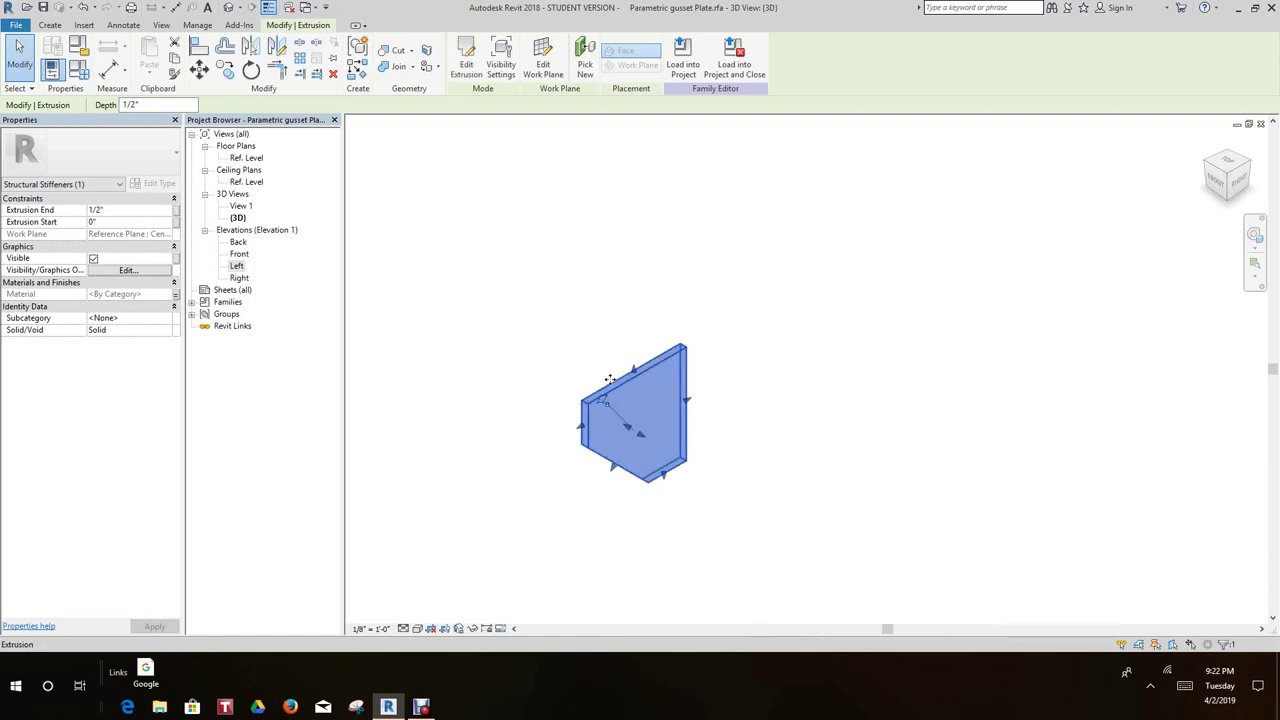
left_click(557, 360)
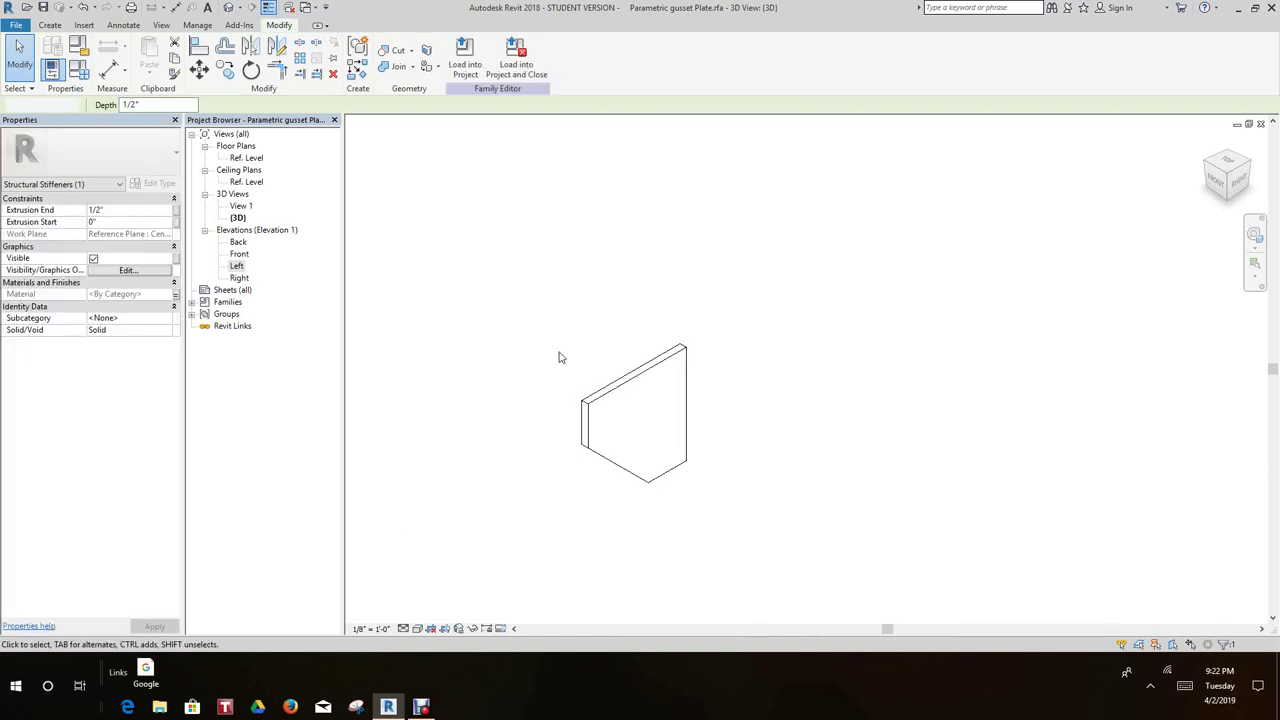
mouse_move(557, 358)
middle_mouse_down()
mouse_move(580, 386)
mouse_move(574, 400)
mouse_move(574, 314)
mouse_move(534, 326)
mouse_move(534, 314)
mouse_move(557, 358)
mouse_move(540, 346)
middle_mouse_up()
scroll(553, 315, "up", 1)
Confirm the plate's Visibility Settings with Coarse left unchecked
scroll(534, 344, "up", 1)
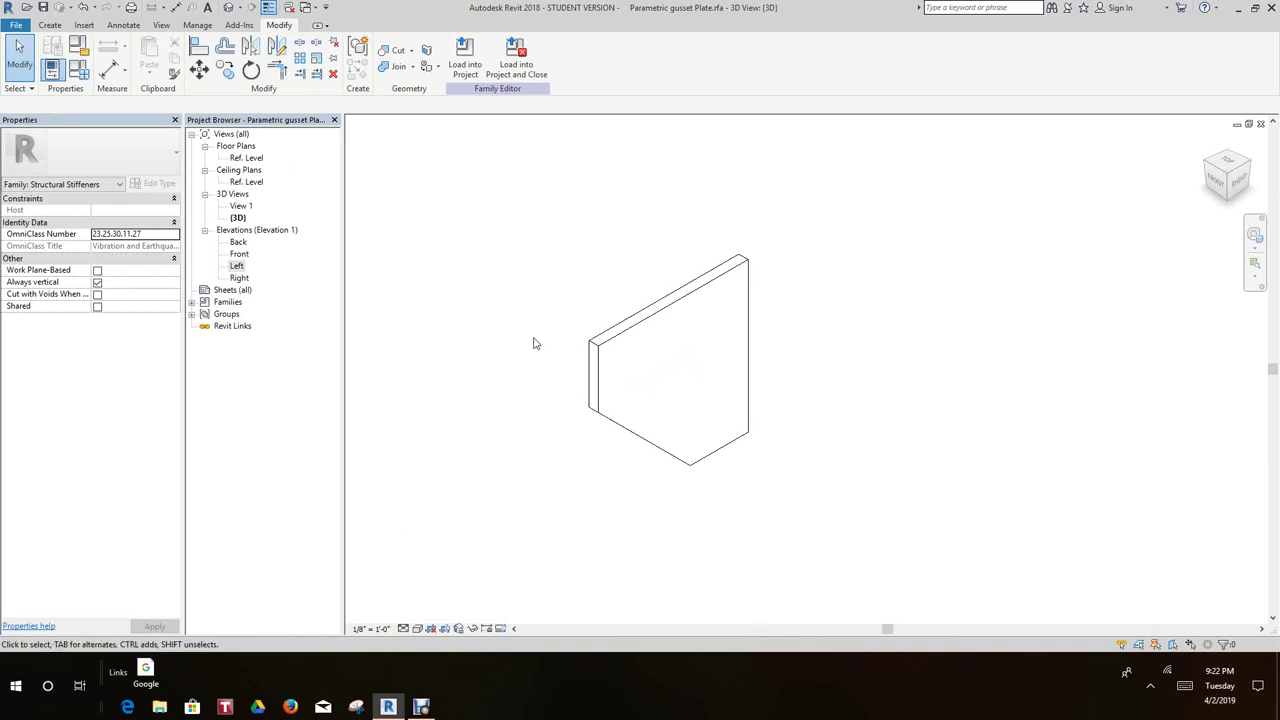
left_click(613, 349)
middle_click_drag(543, 343, 551, 371)
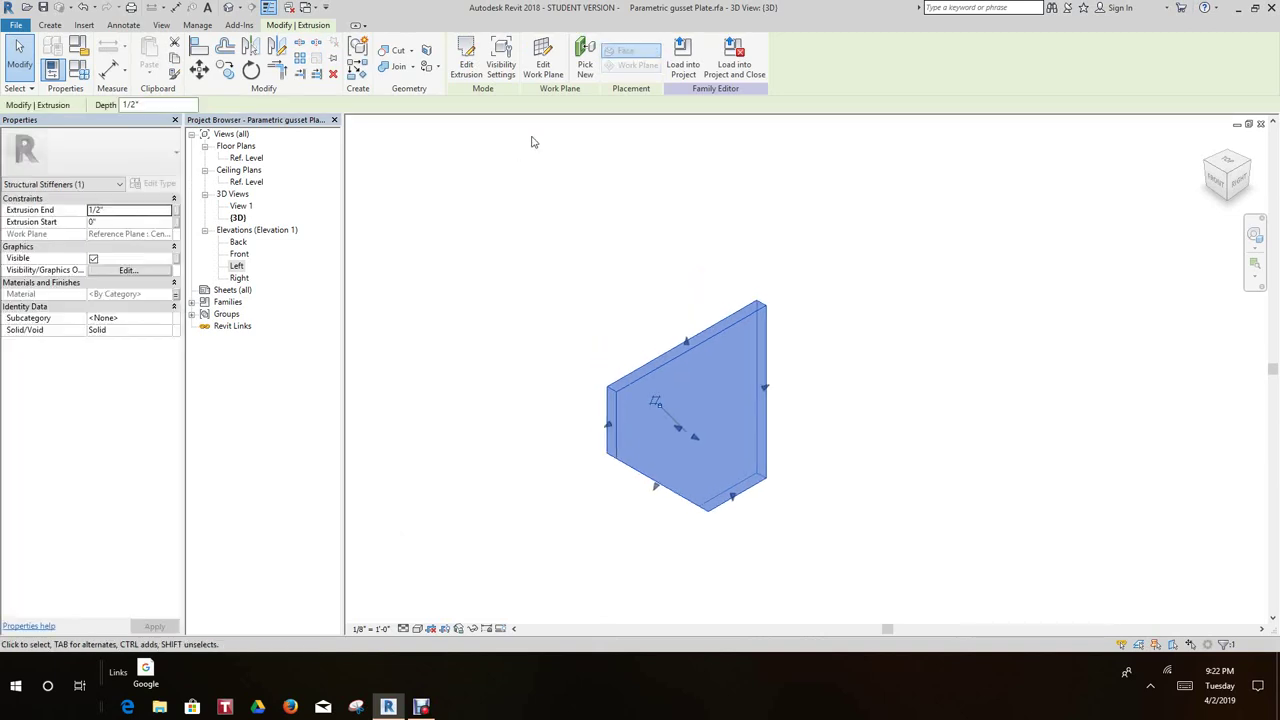
left_click(505, 58)
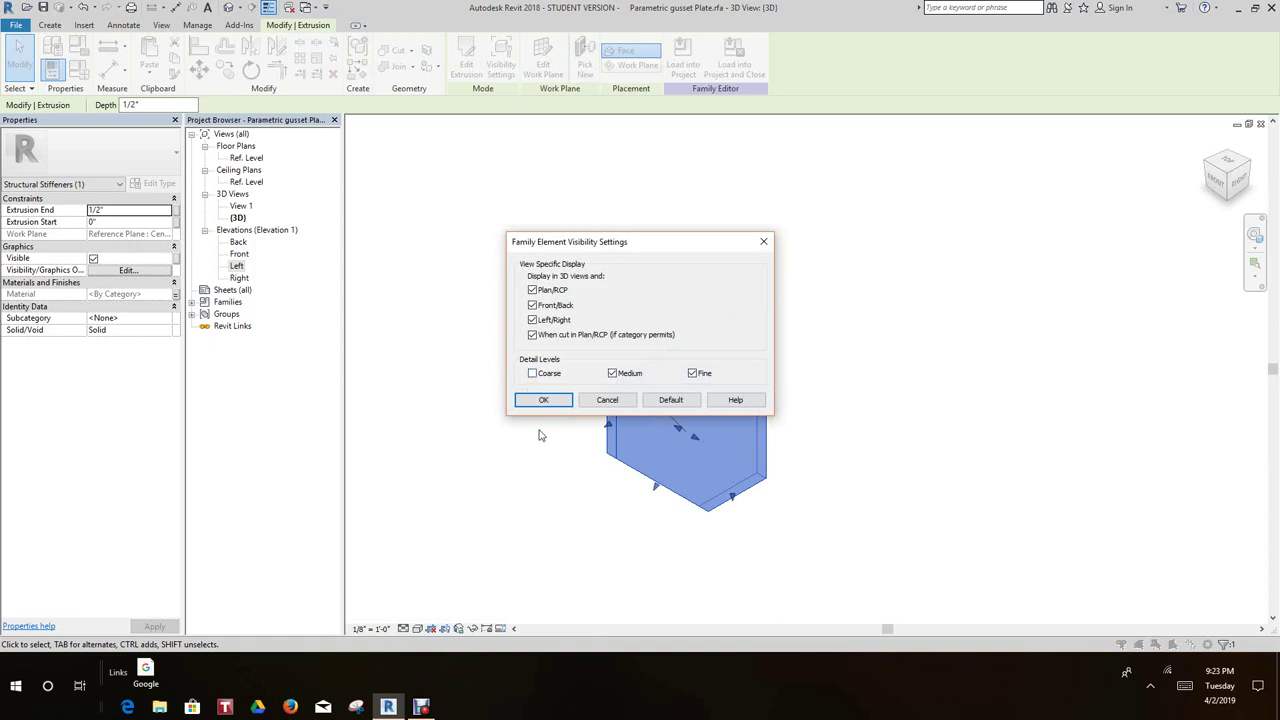
left_click(543, 403)
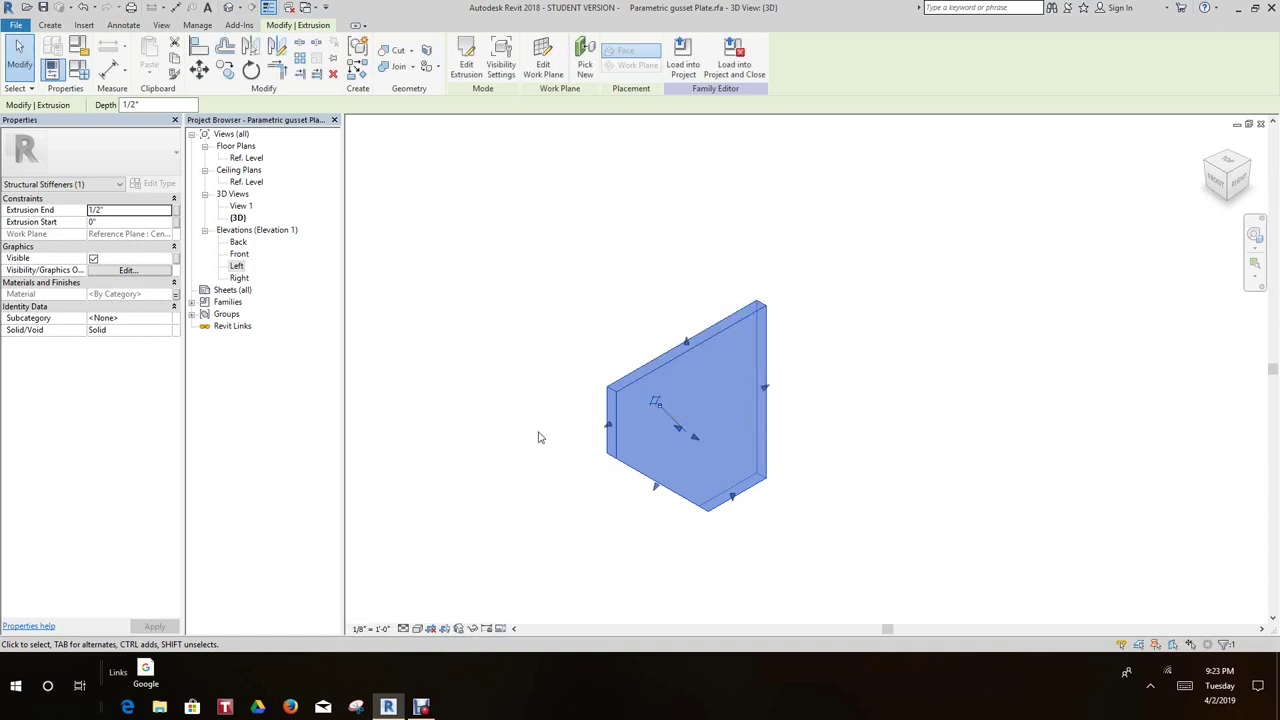
Turn Preview Visibility on for the gusset plate family view
left_click(549, 514)
scroll(583, 426, "down", 2)
scroll(505, 537, "up", 2)
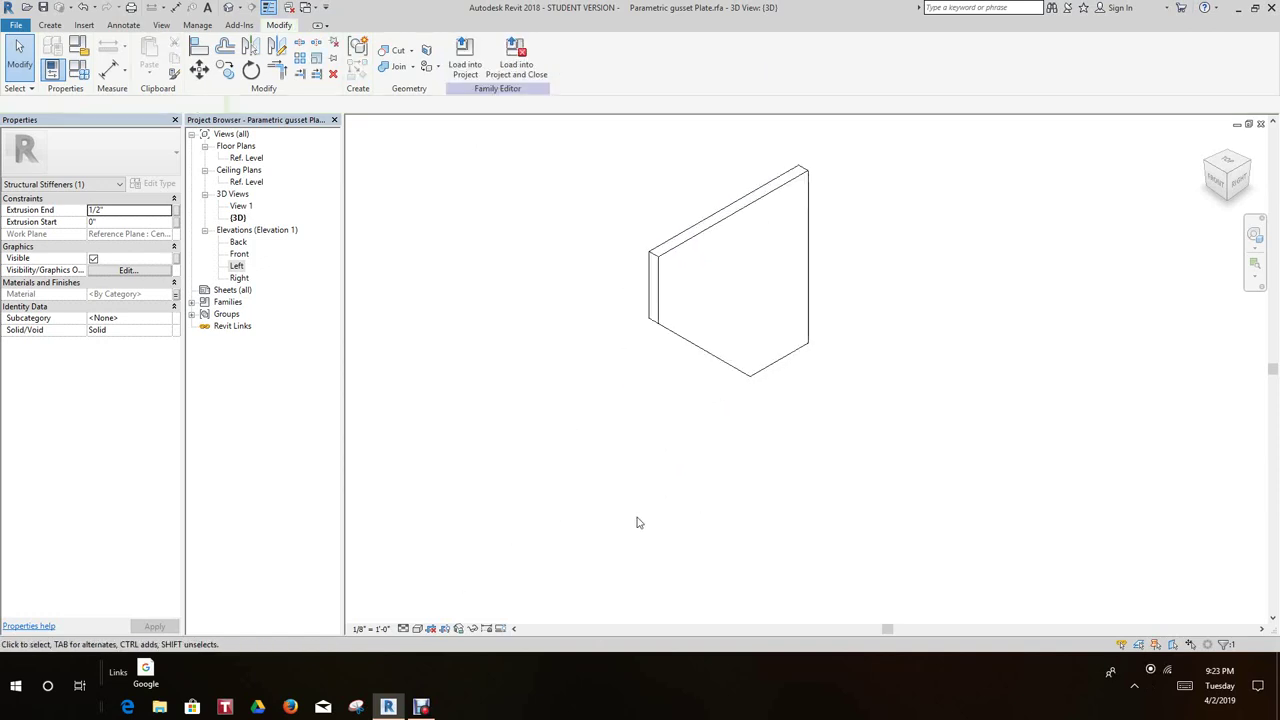
left_click(502, 629)
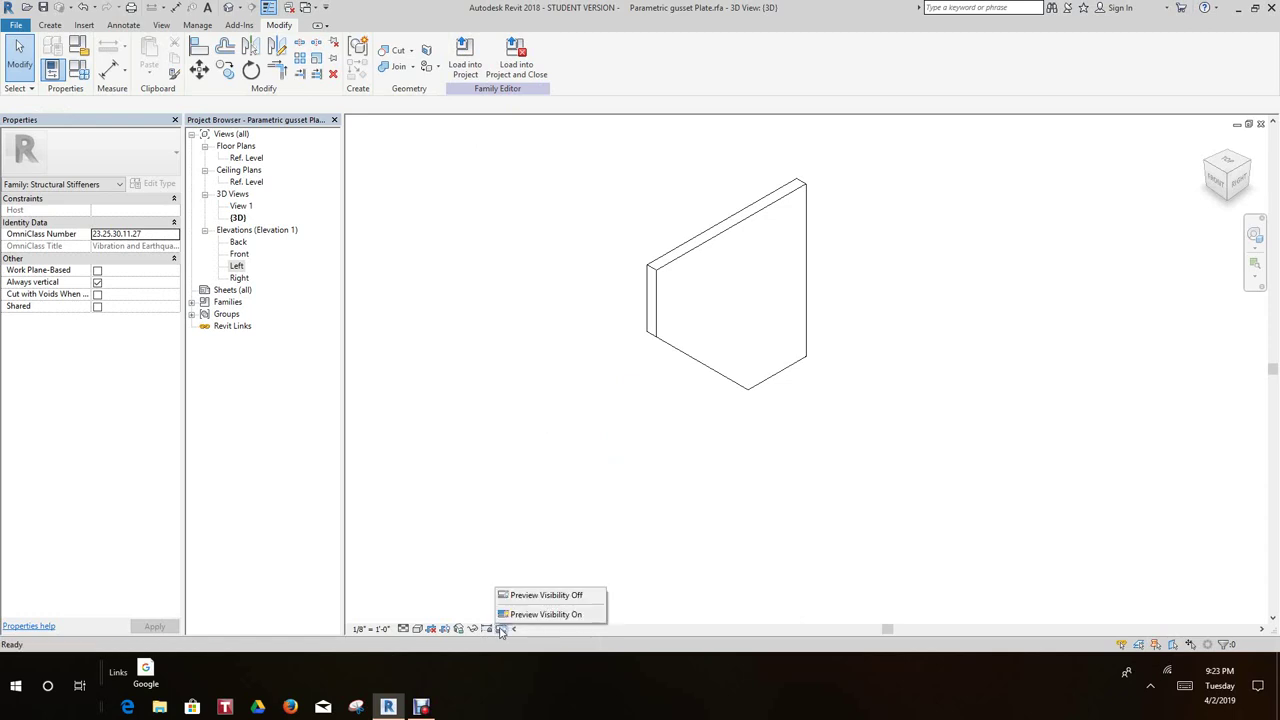
left_click(540, 614)
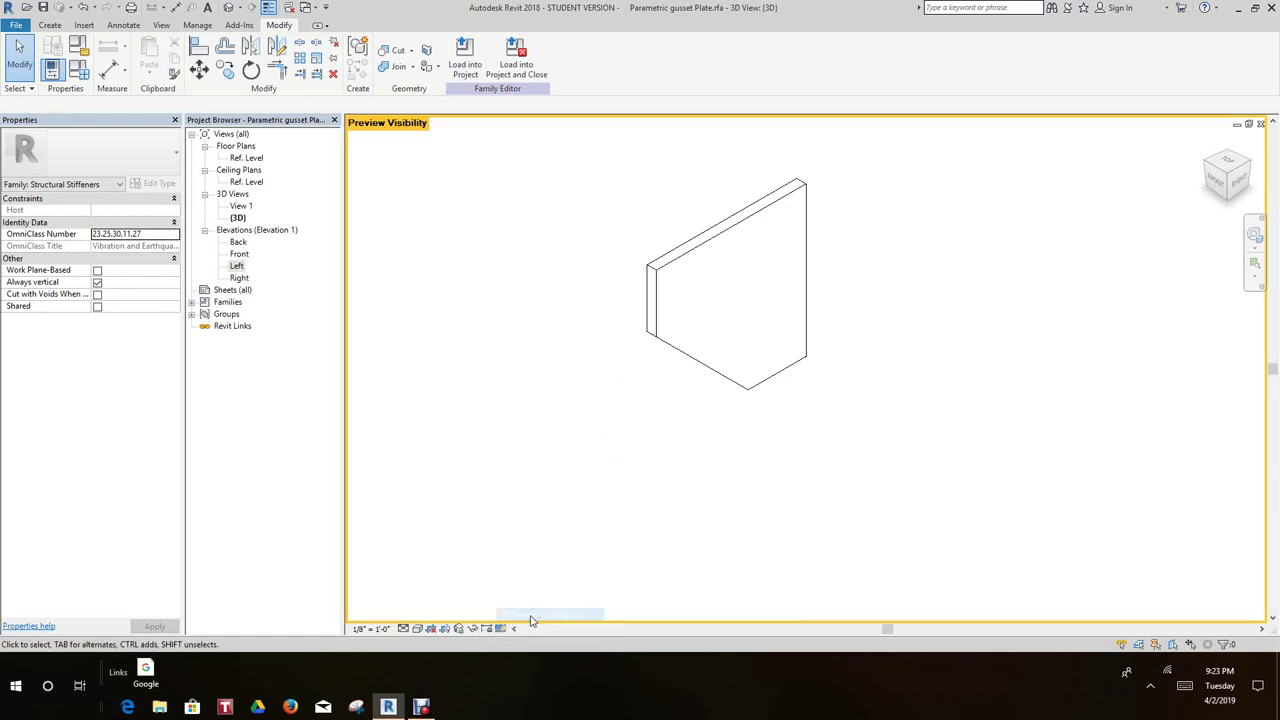
Cycle the Detail Level through Coarse, Medium and Fine, finishing at Medium
left_click(403, 629)
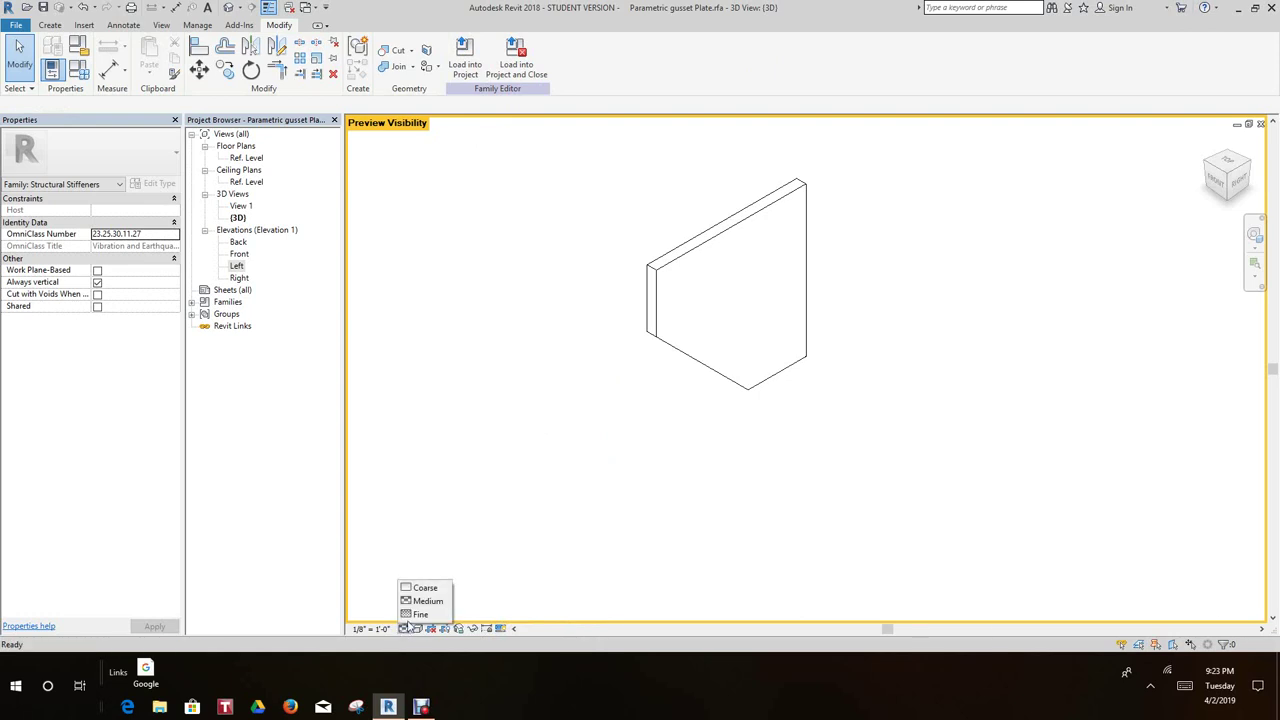
left_click(421, 590)
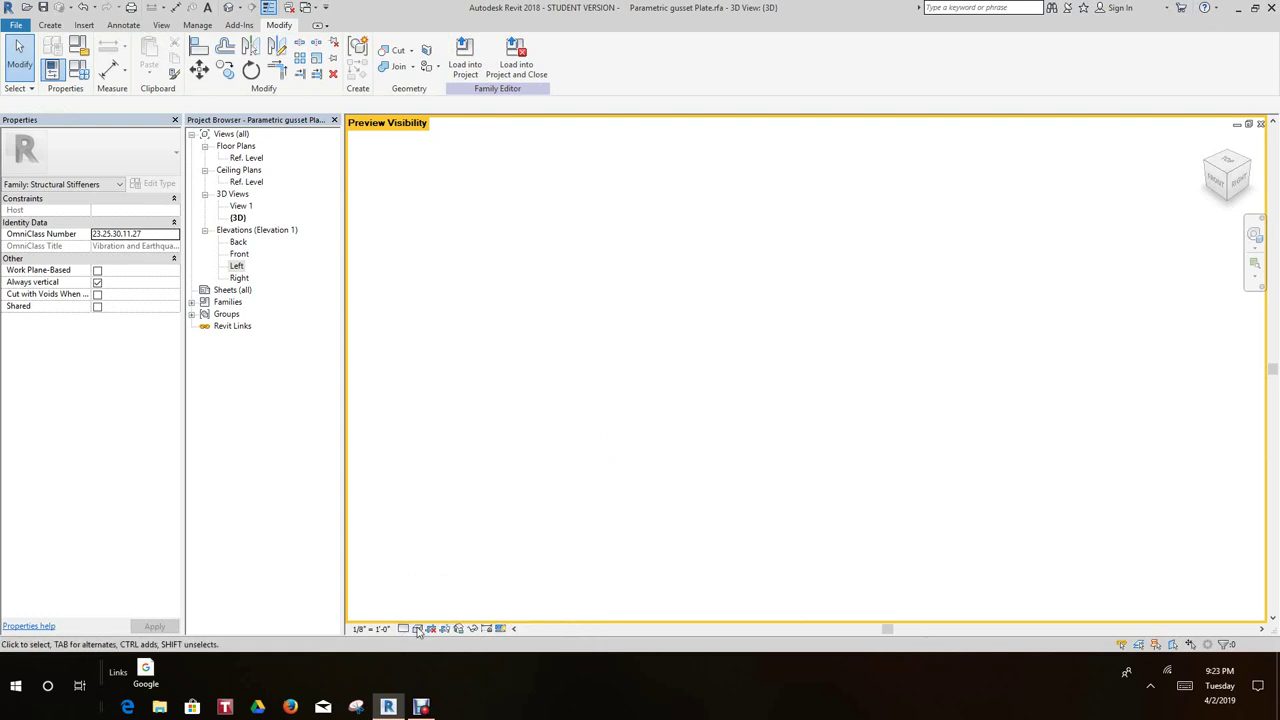
left_click(405, 629)
left_click(427, 601)
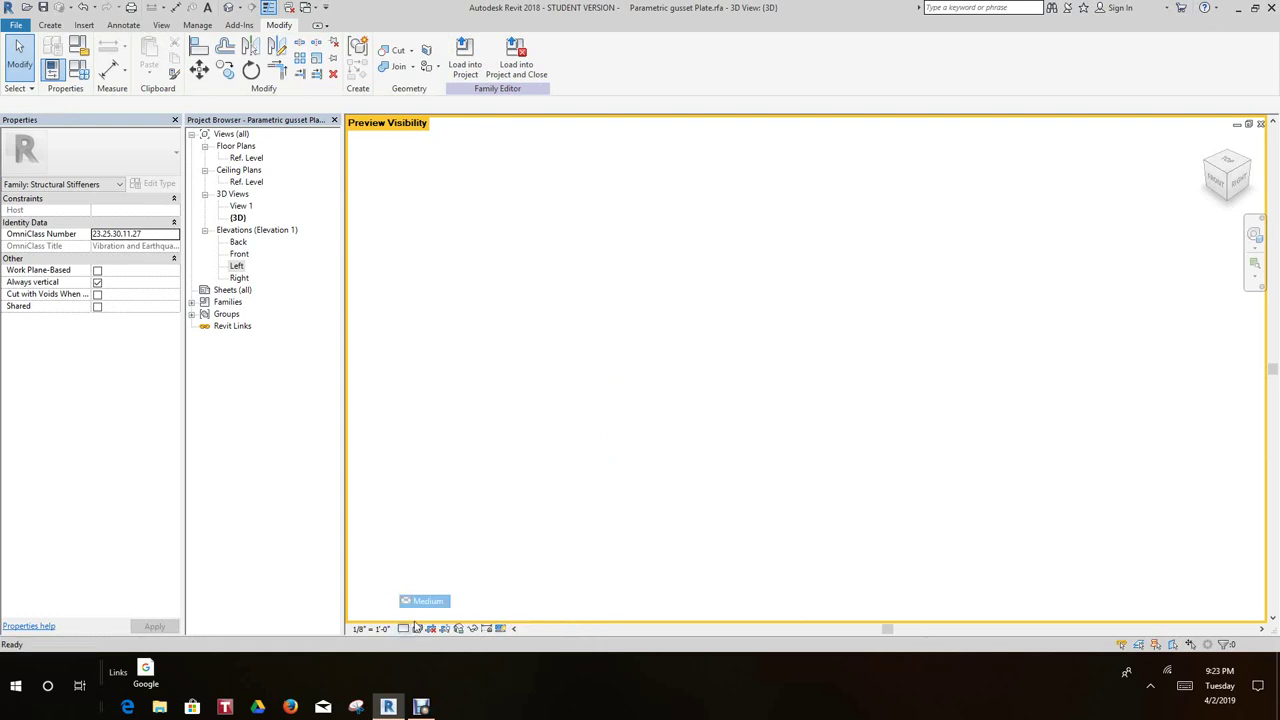
left_click(404, 629)
left_click(425, 612)
left_click(403, 629)
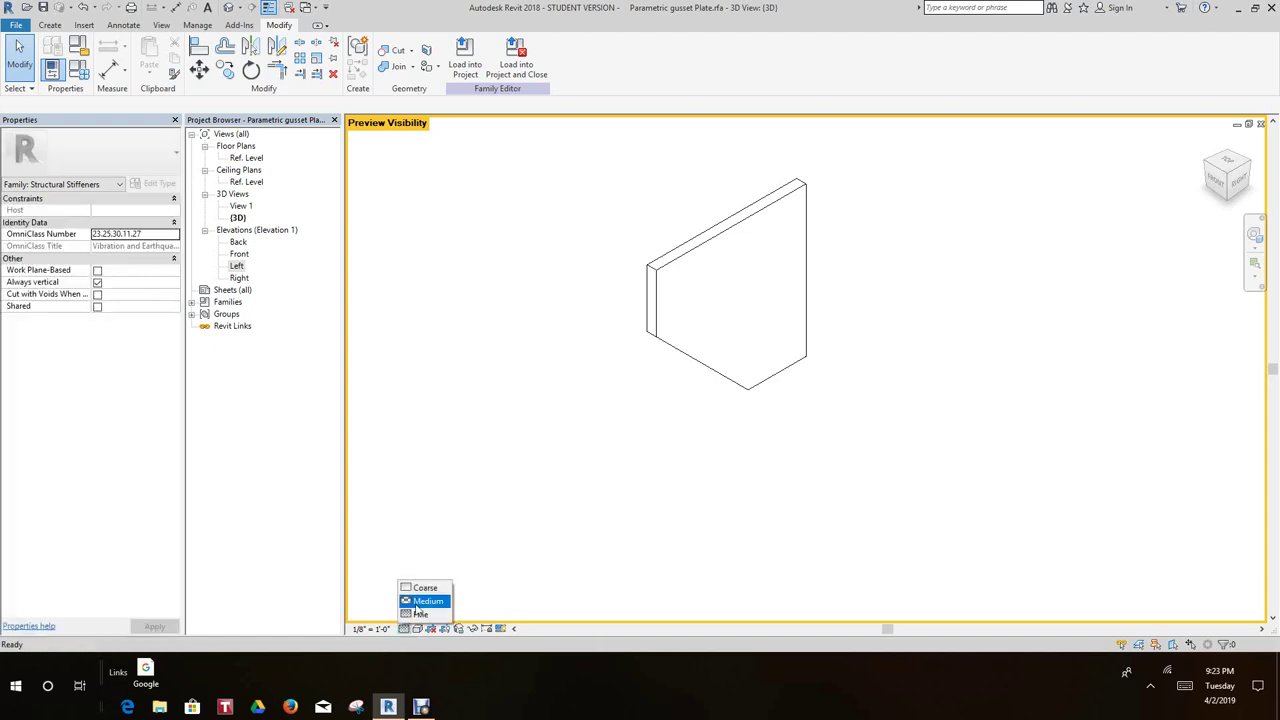
left_click(427, 600)
Turn Preview Visibility off and recentre the plate in the view
left_click(500, 629)
left_click(540, 614)
left_click(500, 629)
left_click(530, 595)
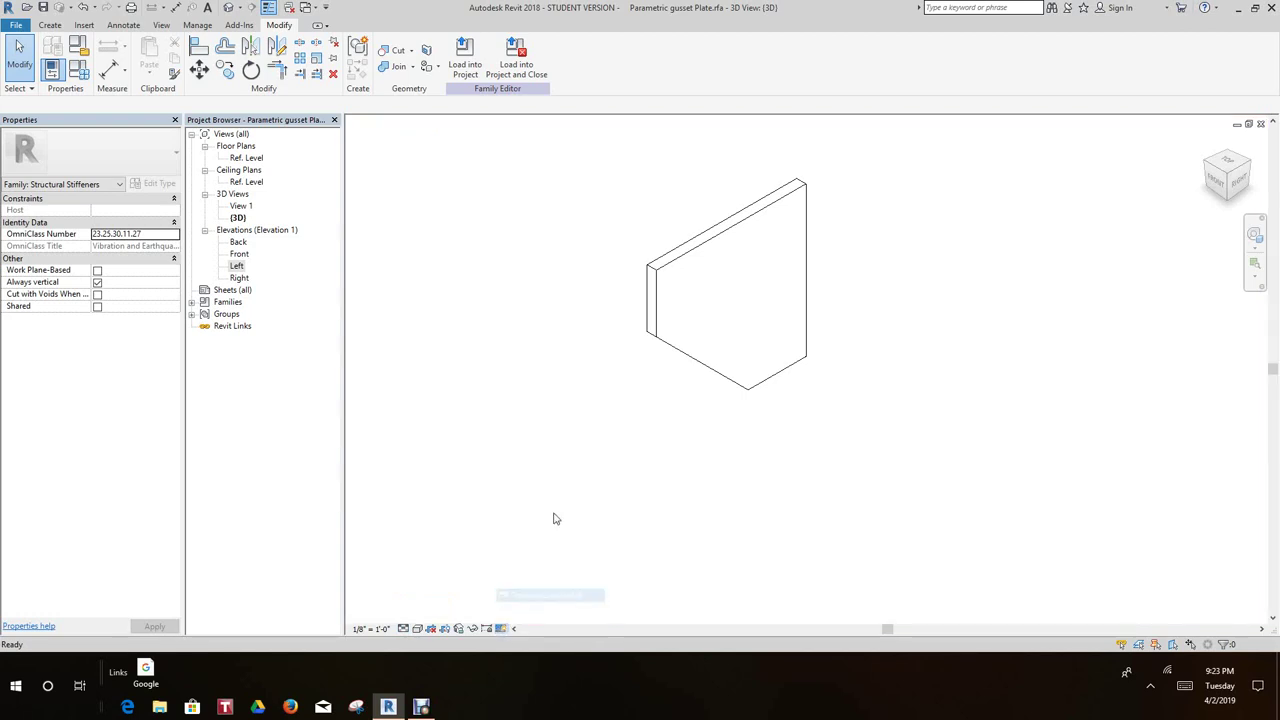
middle_click_drag(579, 528, 513, 551)
scroll(515, 550, "down", 5)
scroll(508, 565, "up", 8)
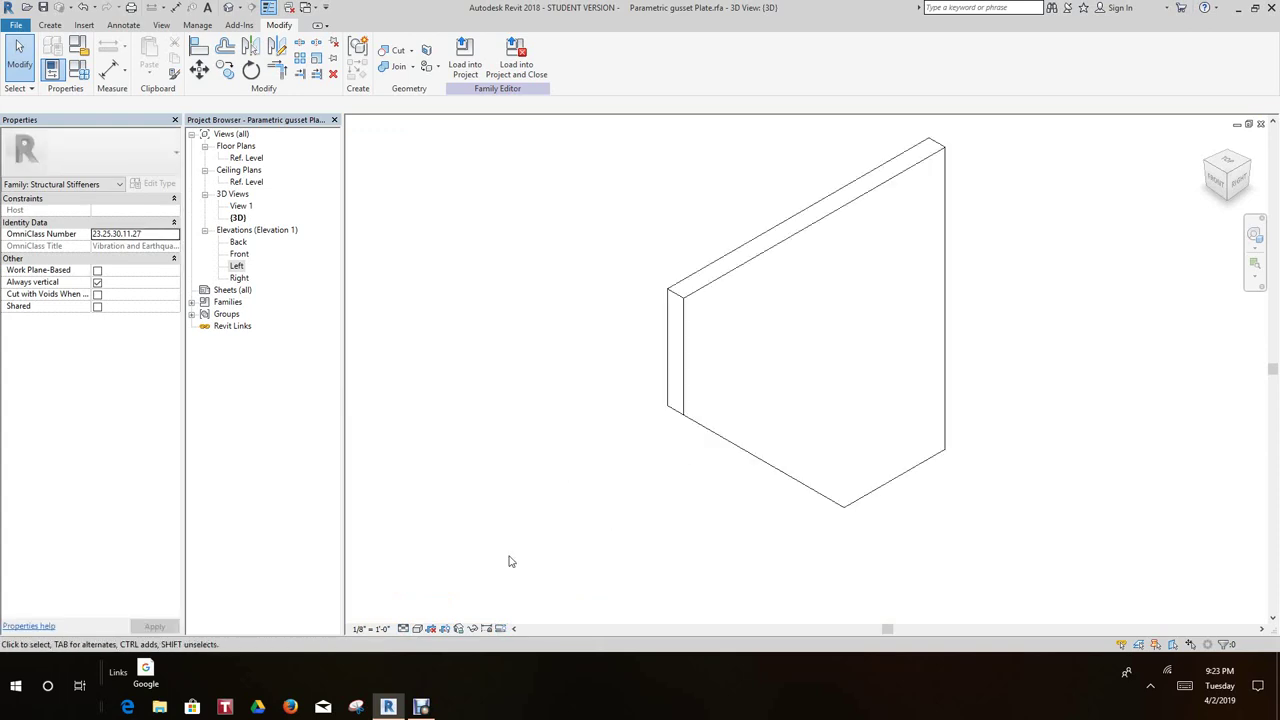
Create a new family type named 8
left_click(80, 70)
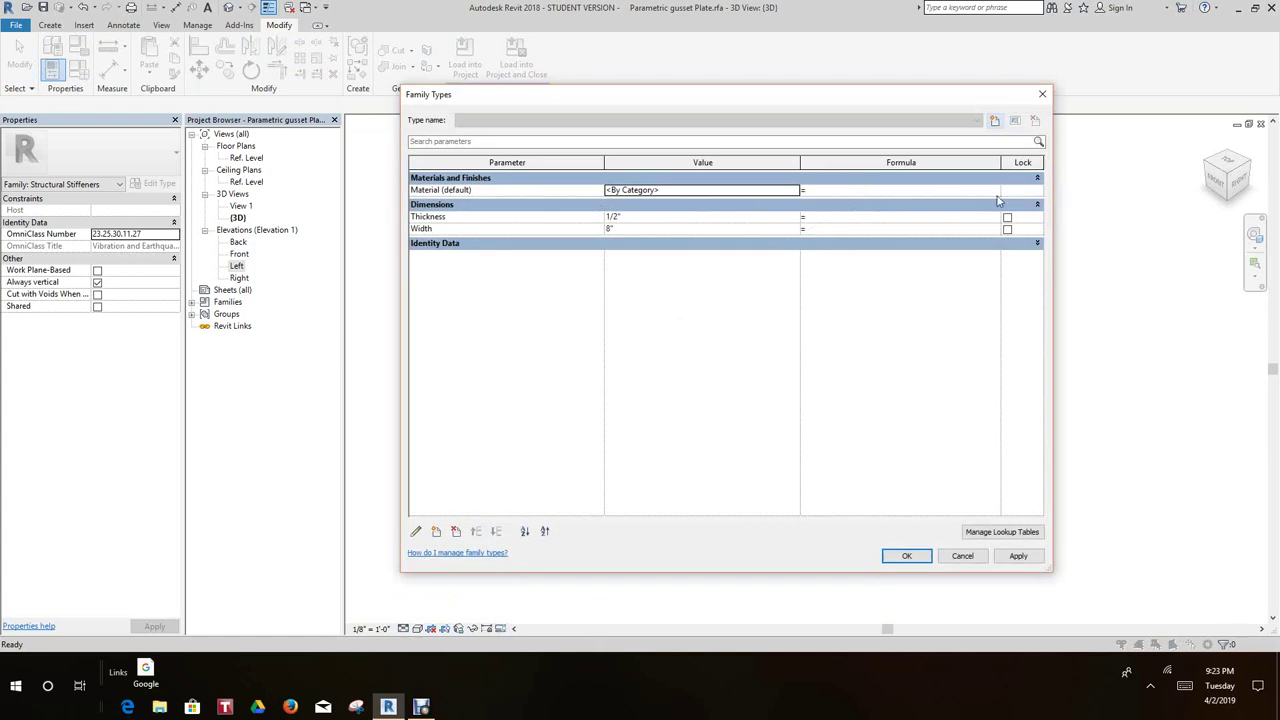
left_click(994, 120)
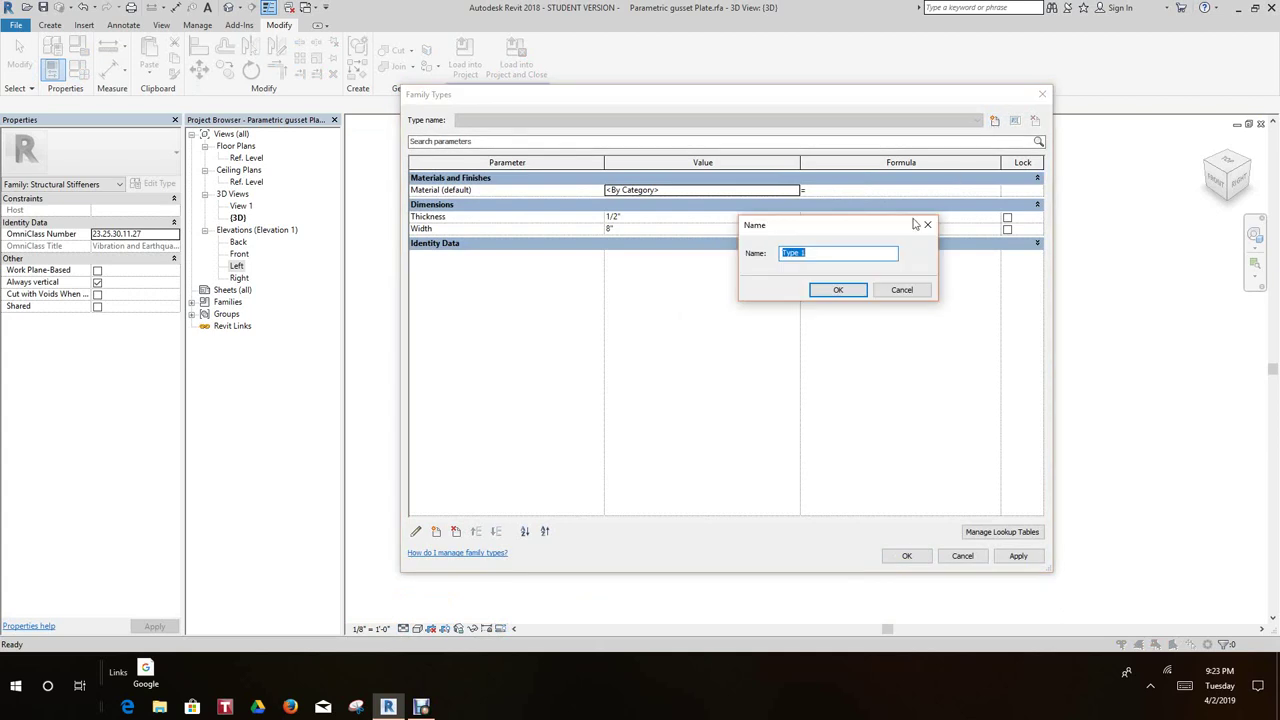
type("8")
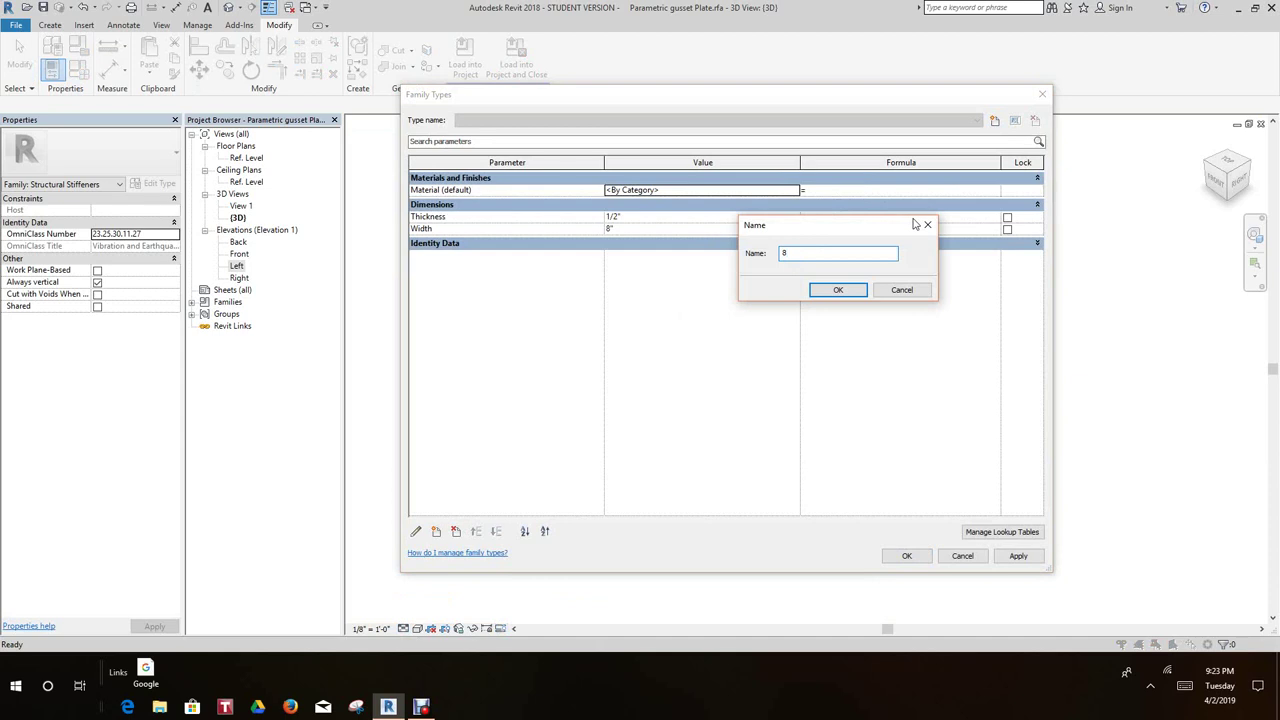
left_click(838, 290)
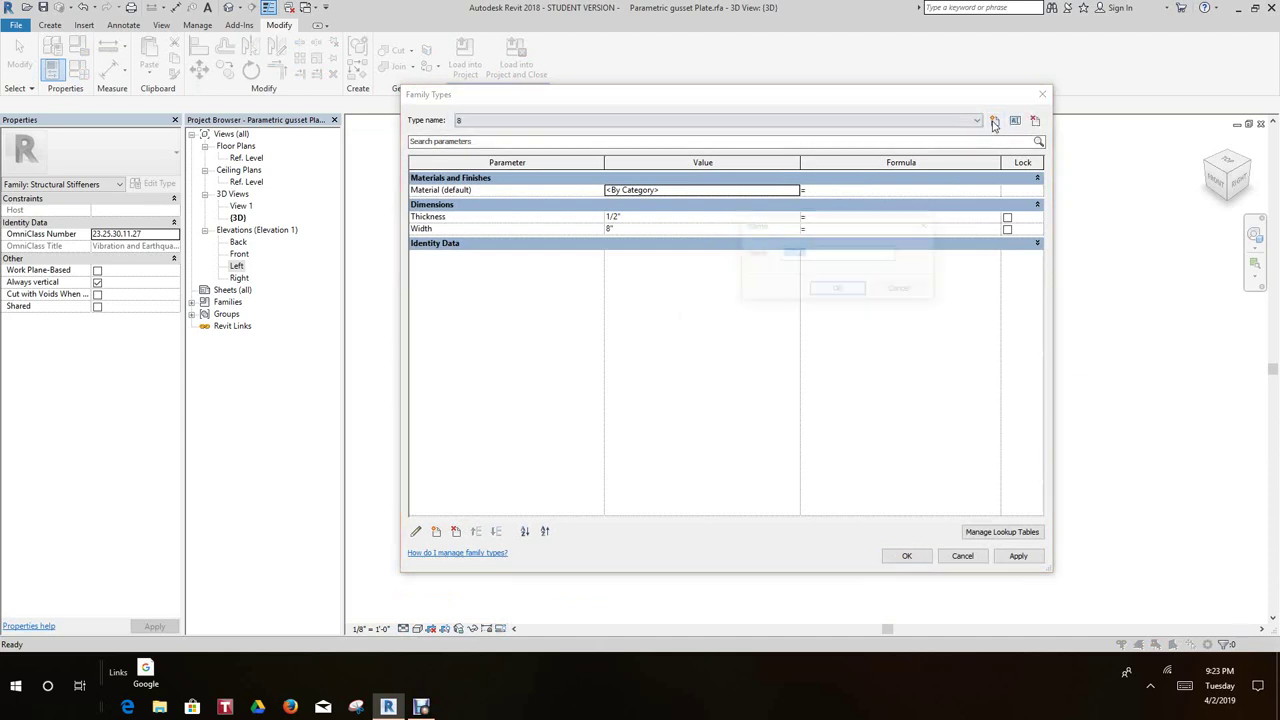
Add a family type named 10 and apply a Width of 10" to it
left_click(995, 121)
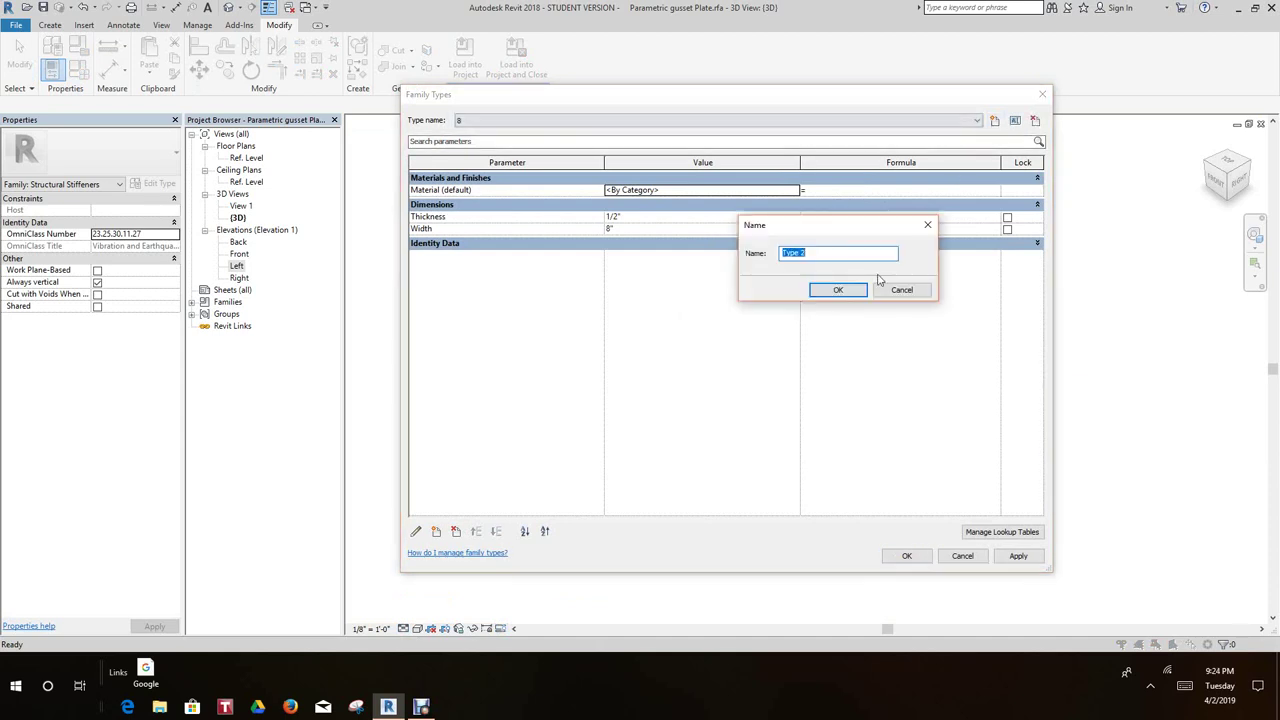
type("10")
left_click(848, 292)
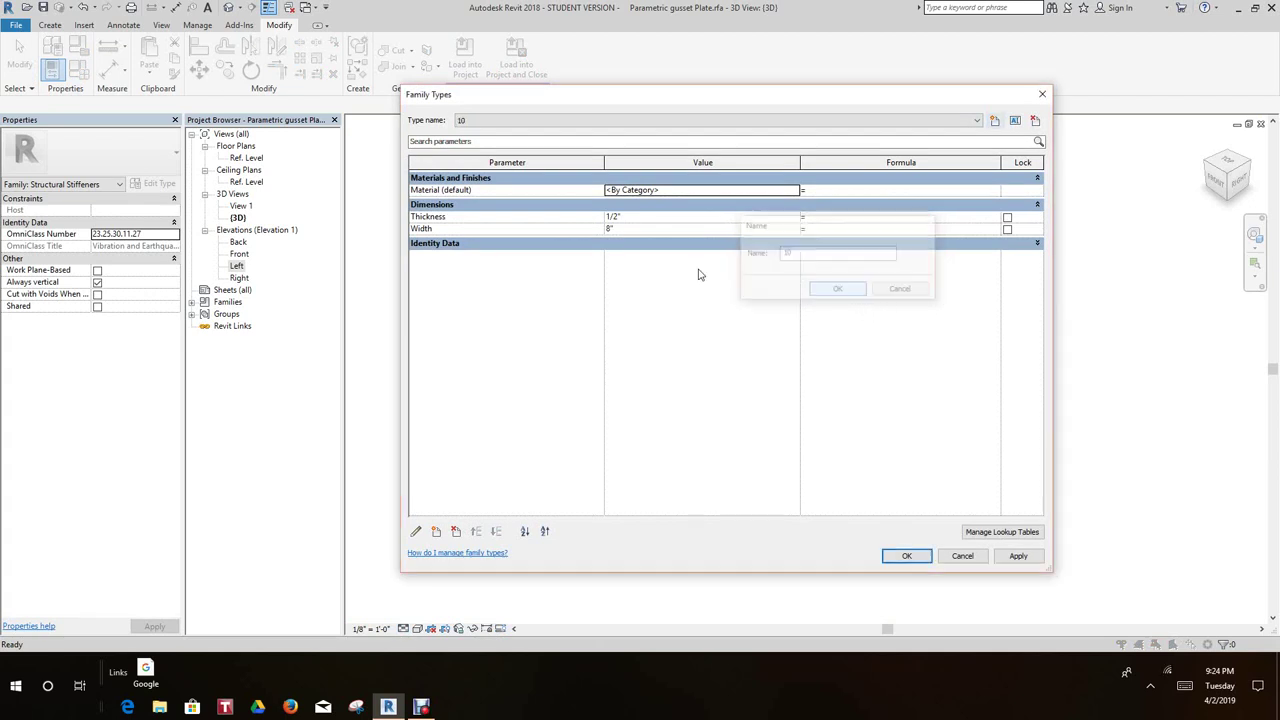
left_click(607, 230)
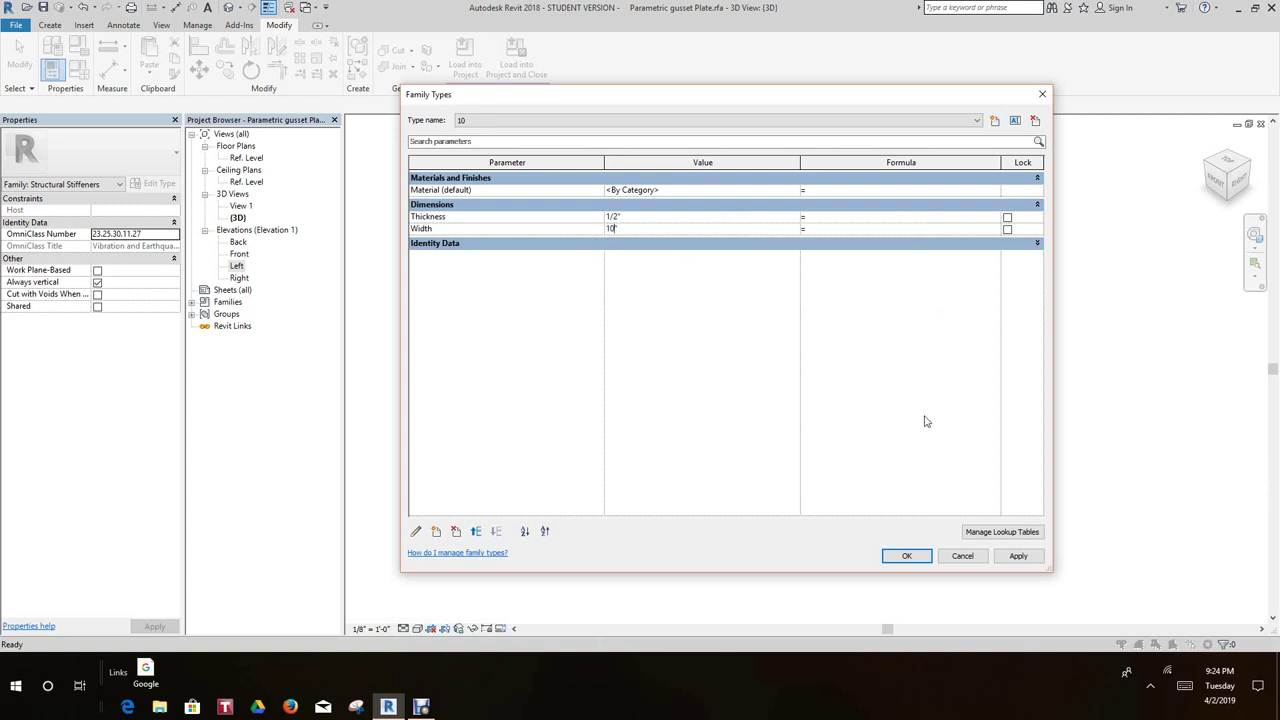
left_click(1018, 556)
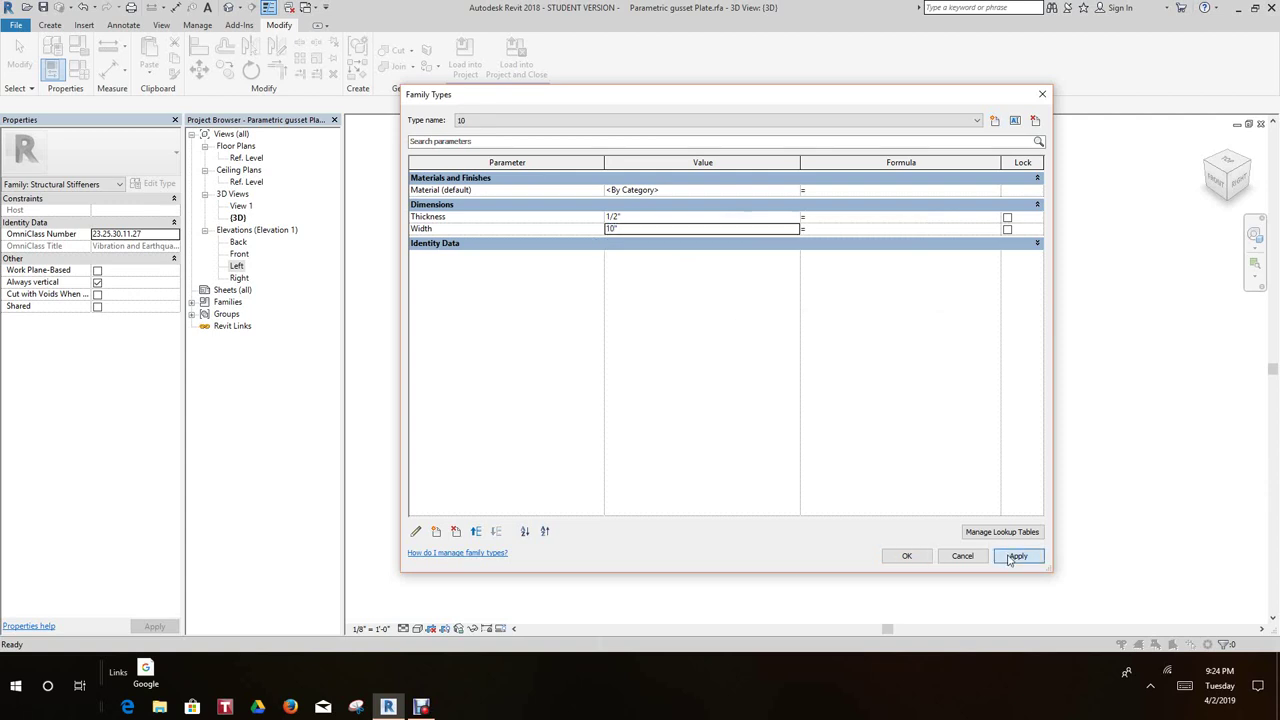
Add a third family type named 12
left_click(994, 120)
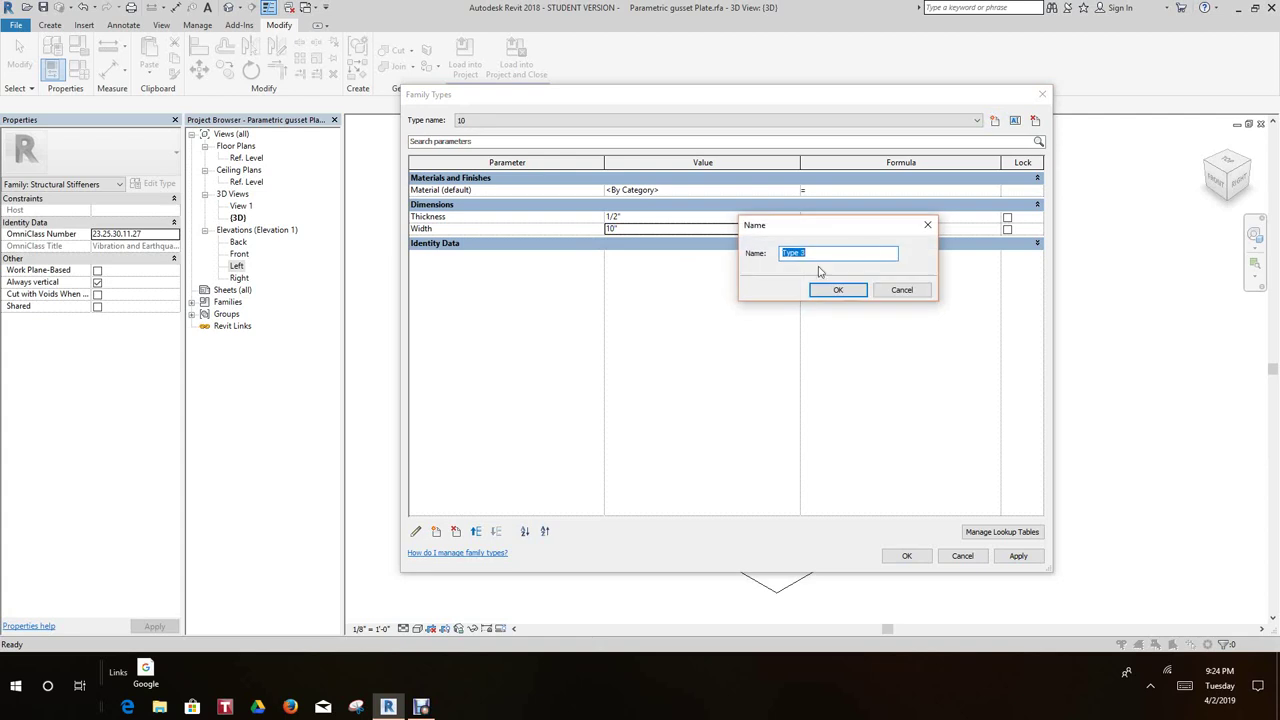
left_click_drag(826, 232, 904, 277)
type("12")
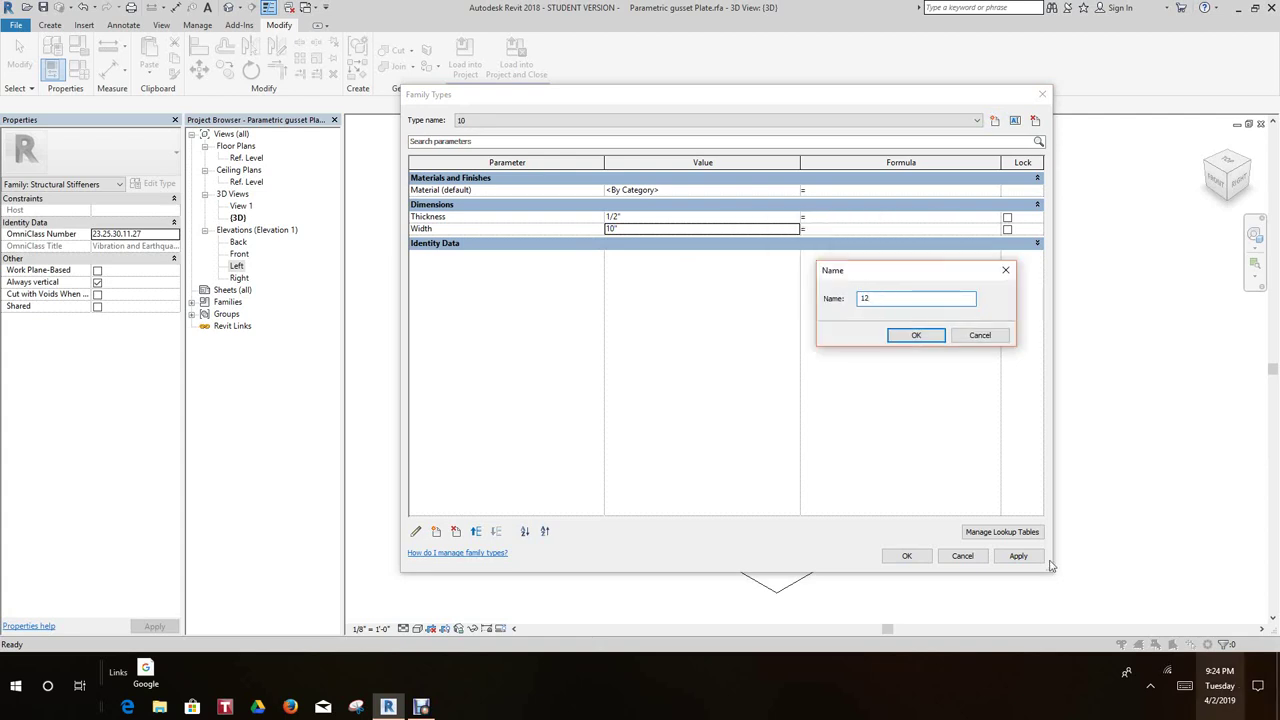
left_click(912, 336)
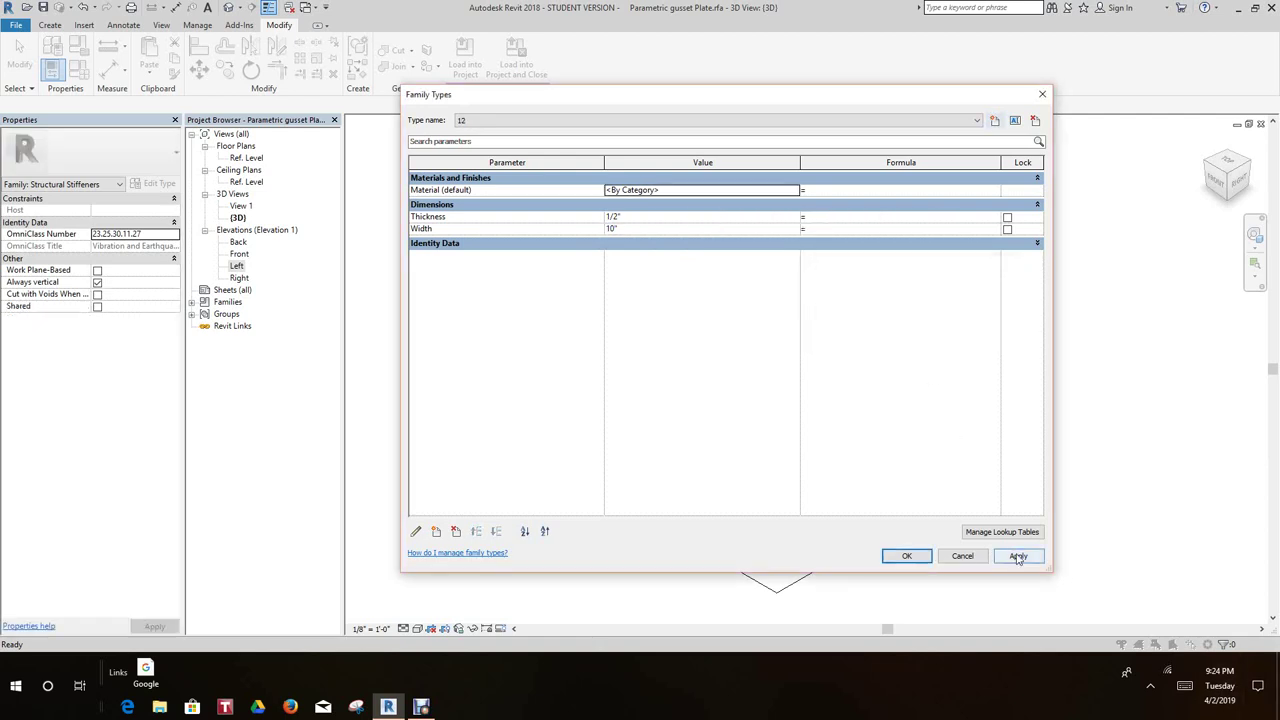
Set type 12's Width to 12" and apply it
left_click(907, 556)
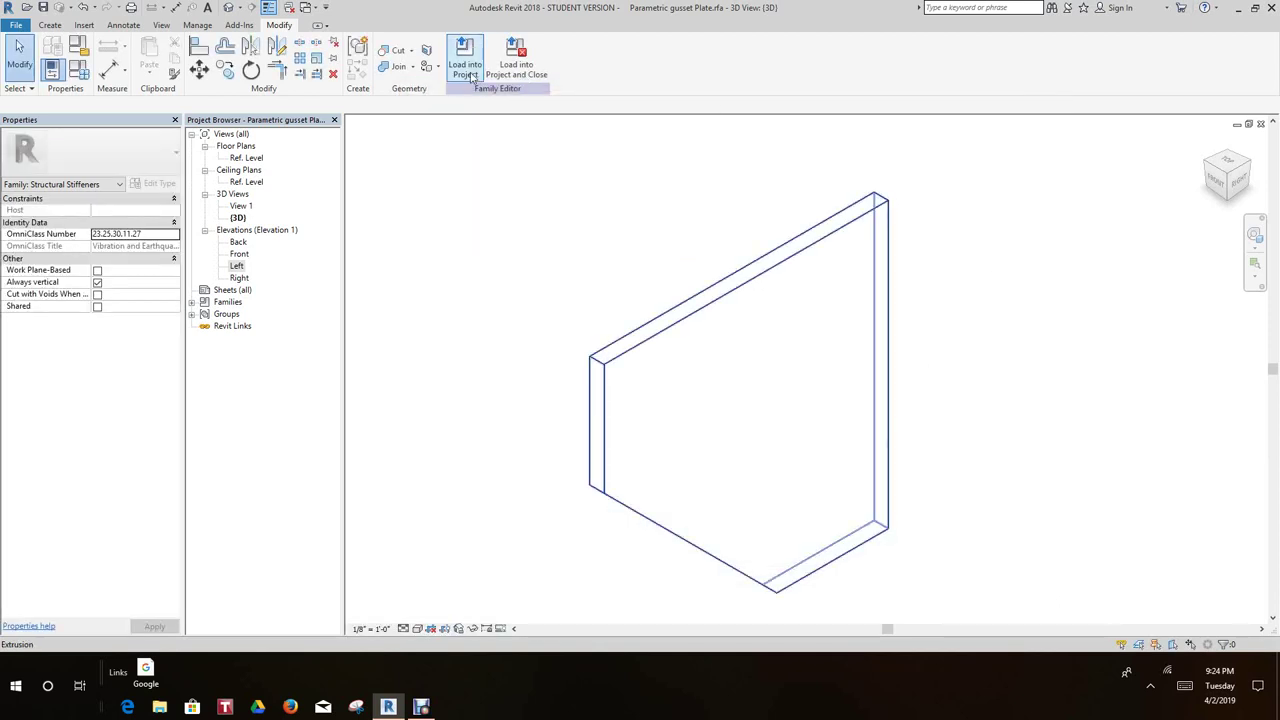
left_click(359, 47)
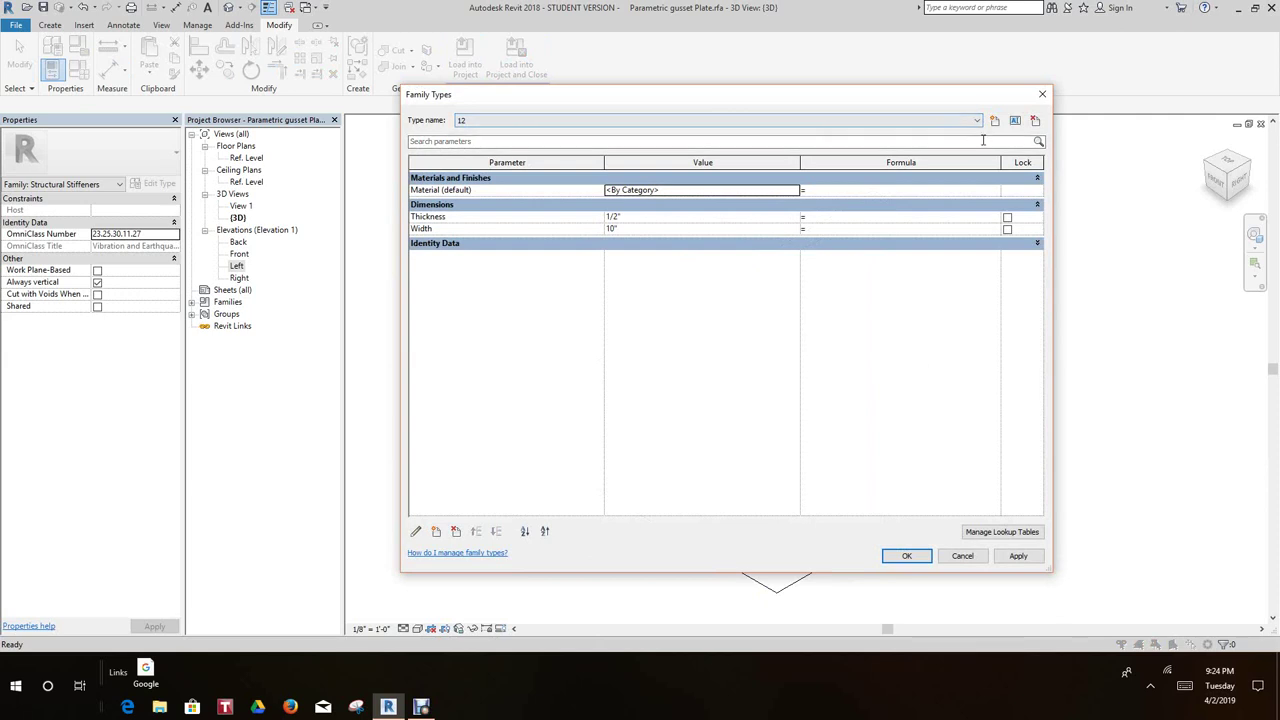
left_click(622, 229)
left_click_drag(620, 229, 606, 229)
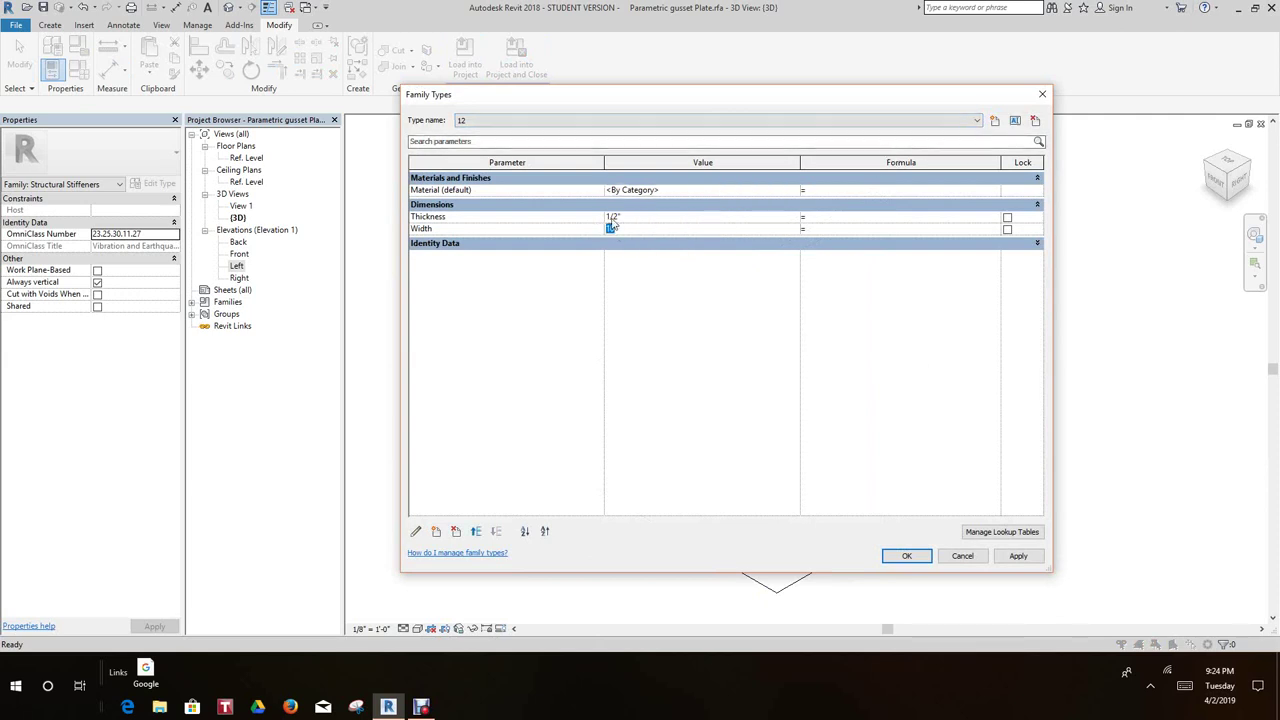
type("12")
left_click(1018, 558)
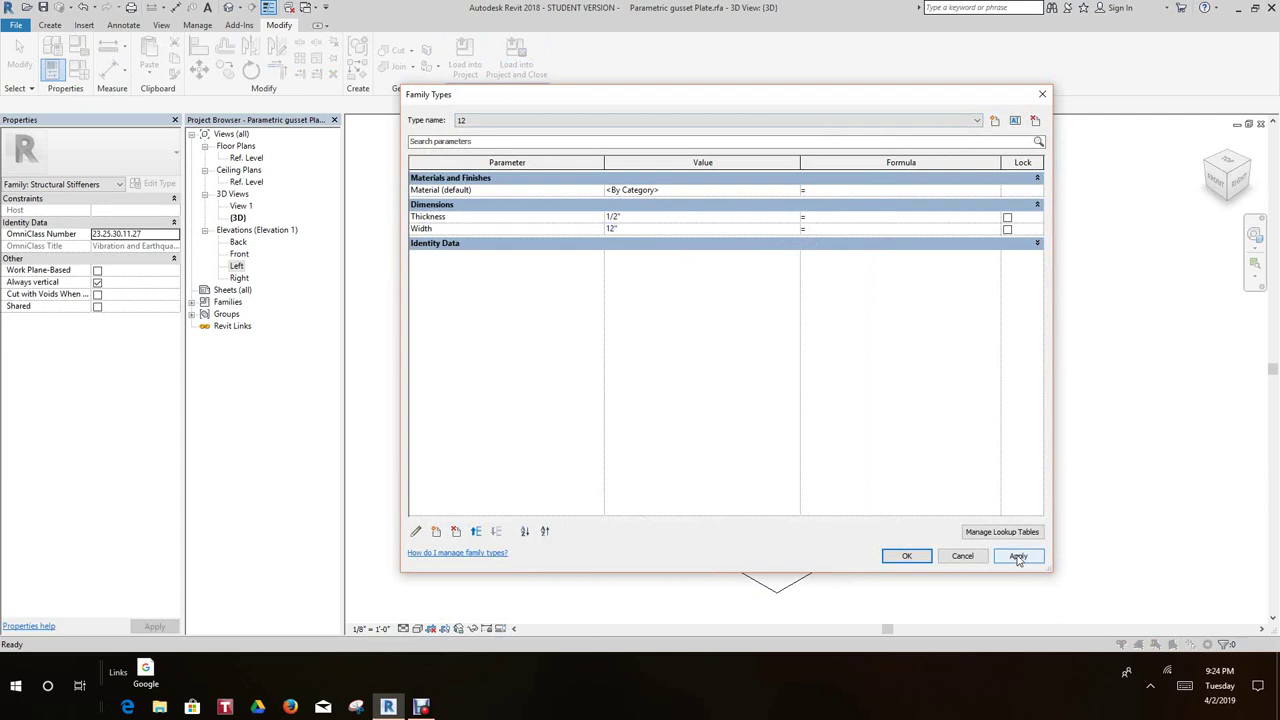
left_click(905, 557)
Flex the family from type 10 to type 8, keeping type 8 current
scroll(860, 470, "down", 3)
middle_click_drag(771, 400, 736, 290)
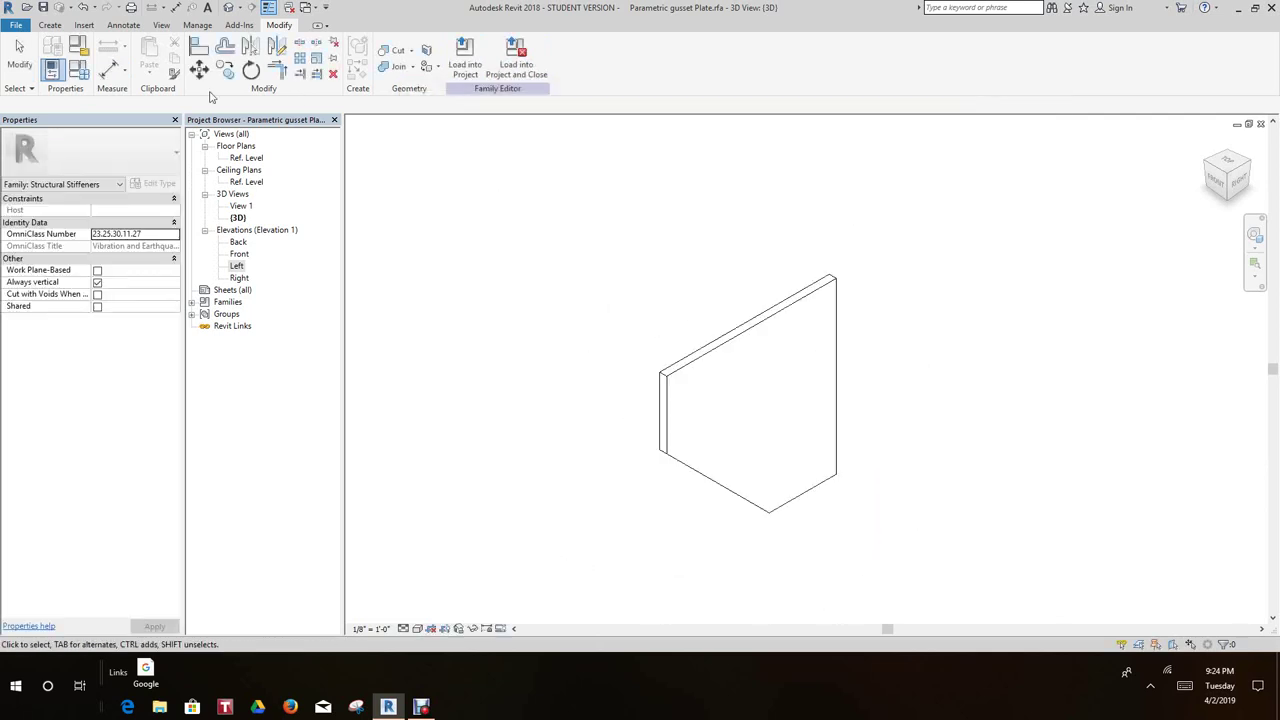
left_click(80, 70)
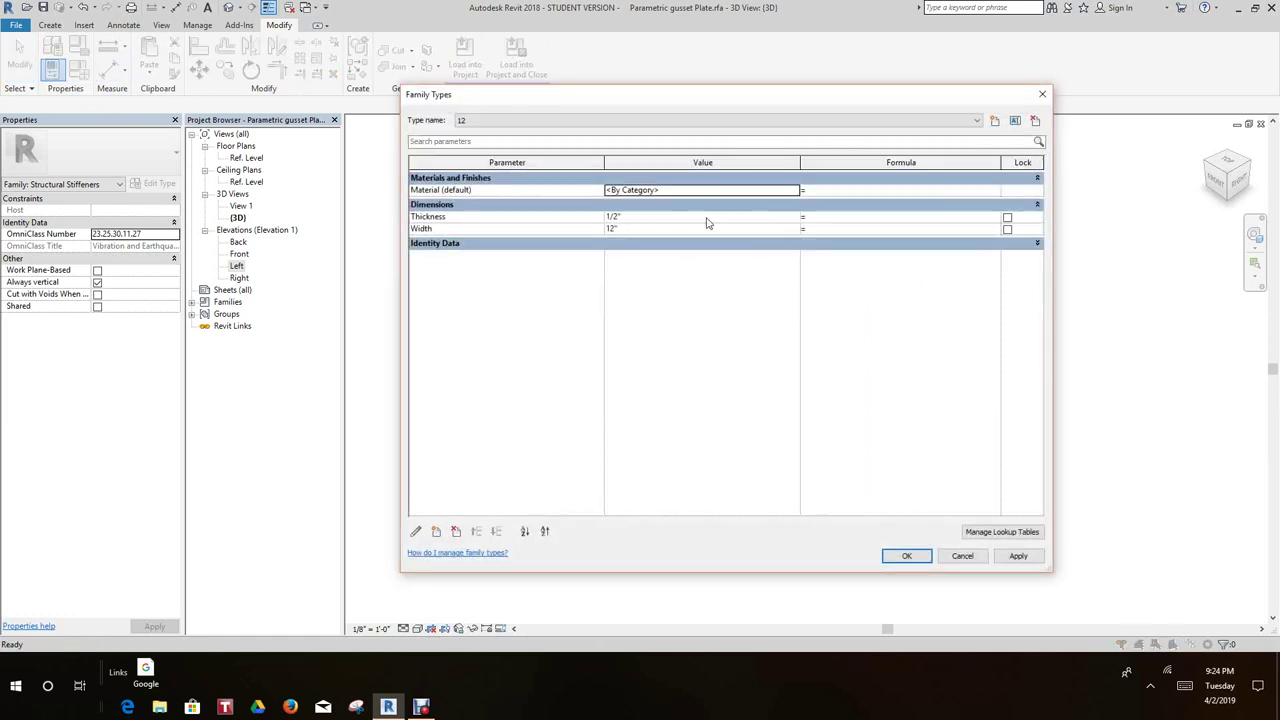
left_click(977, 121)
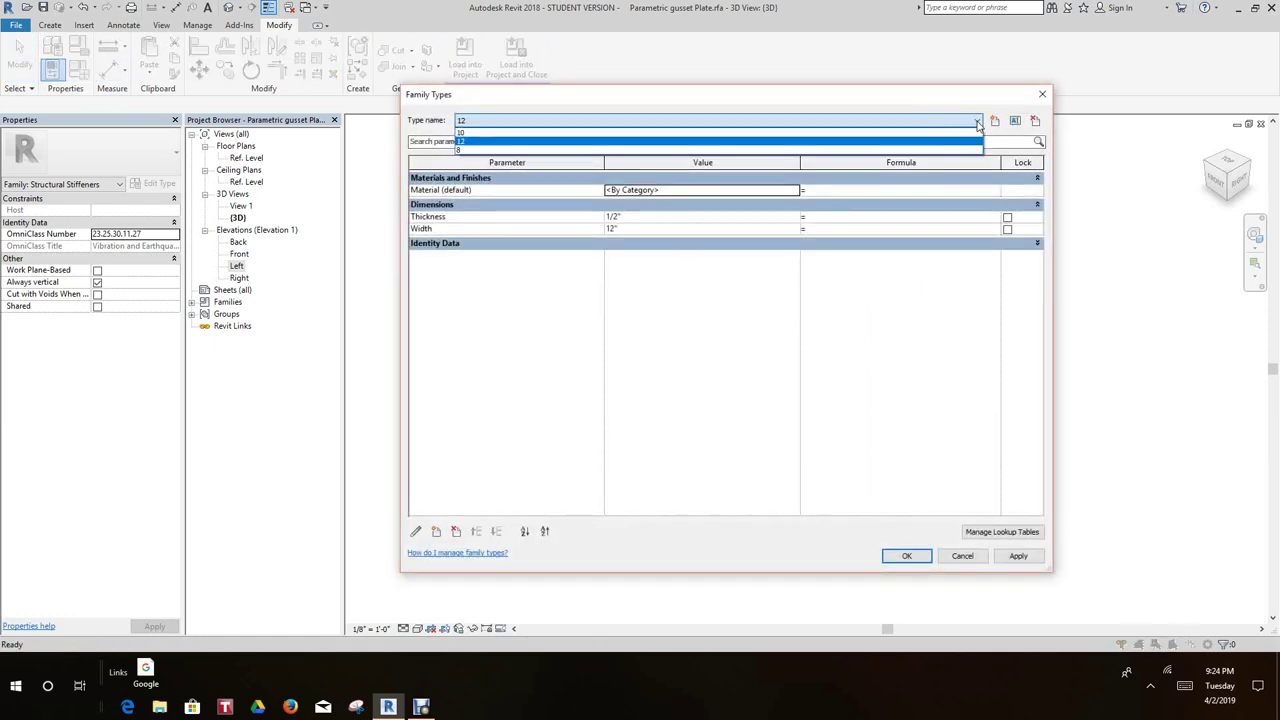
left_click(480, 132)
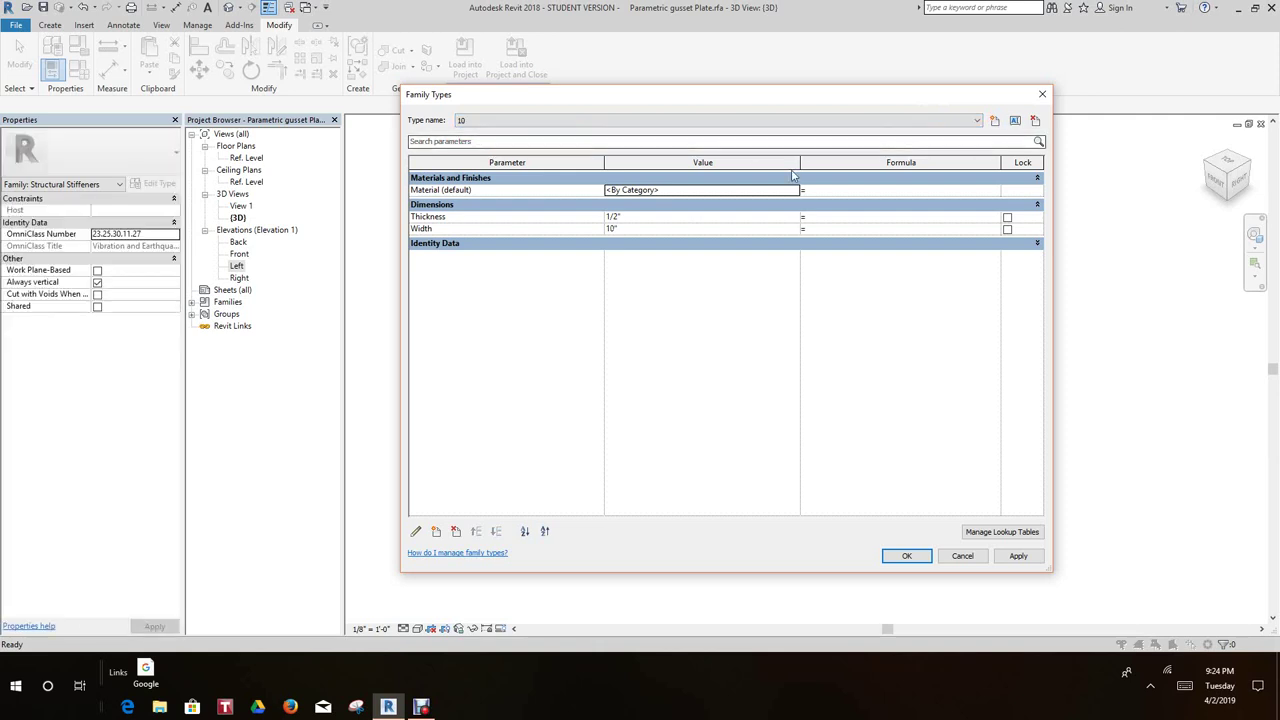
left_click(470, 121)
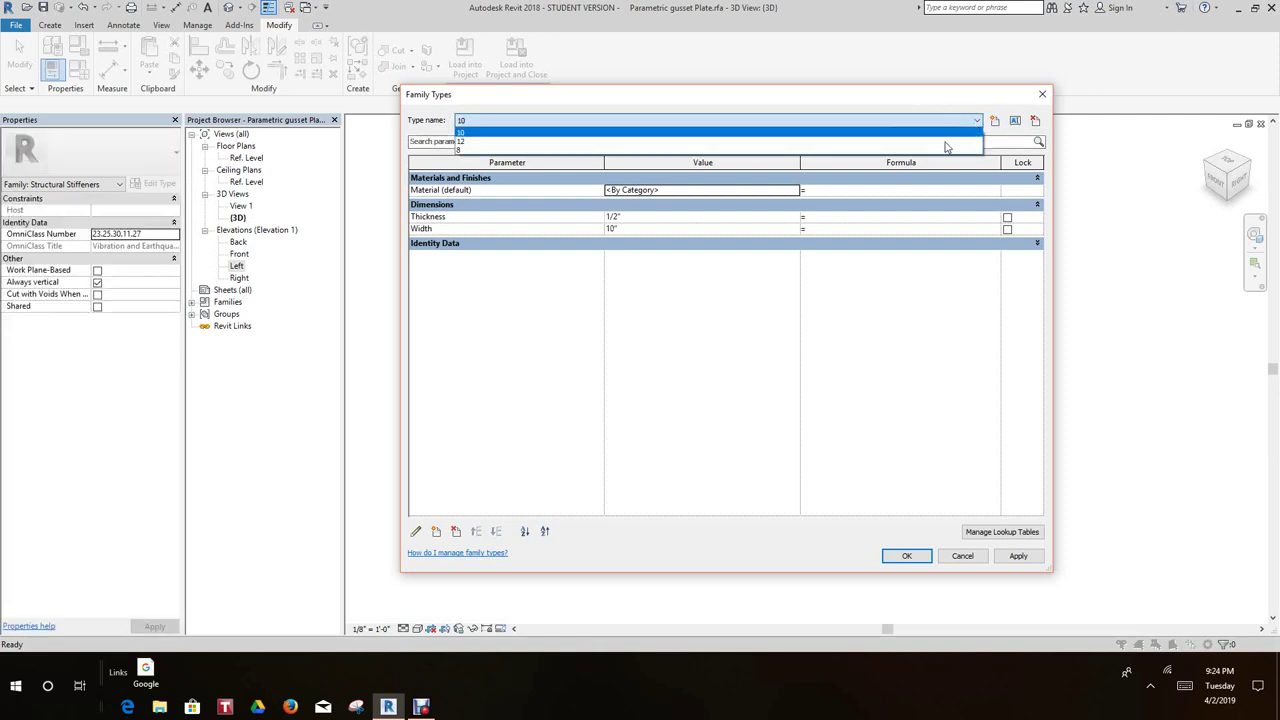
left_click(460, 150)
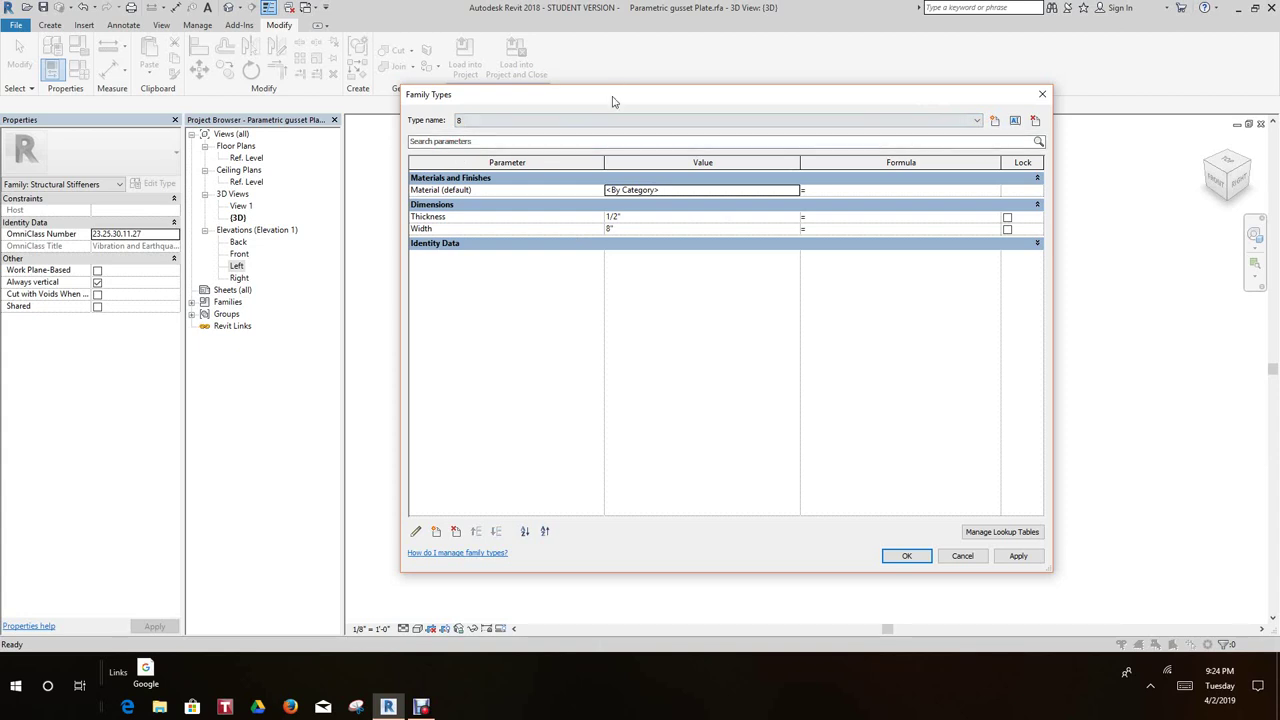
left_click_drag(614, 101, 757, 120)
left_click(448, 262)
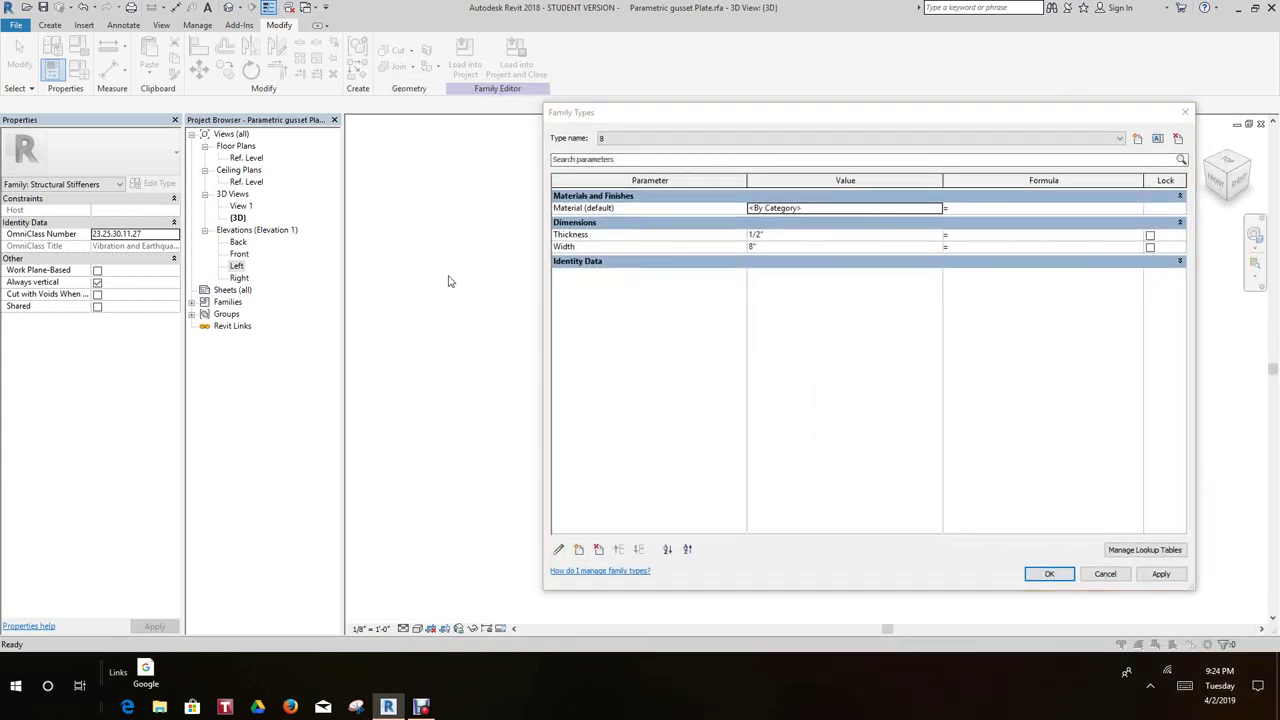
left_click(1045, 574)
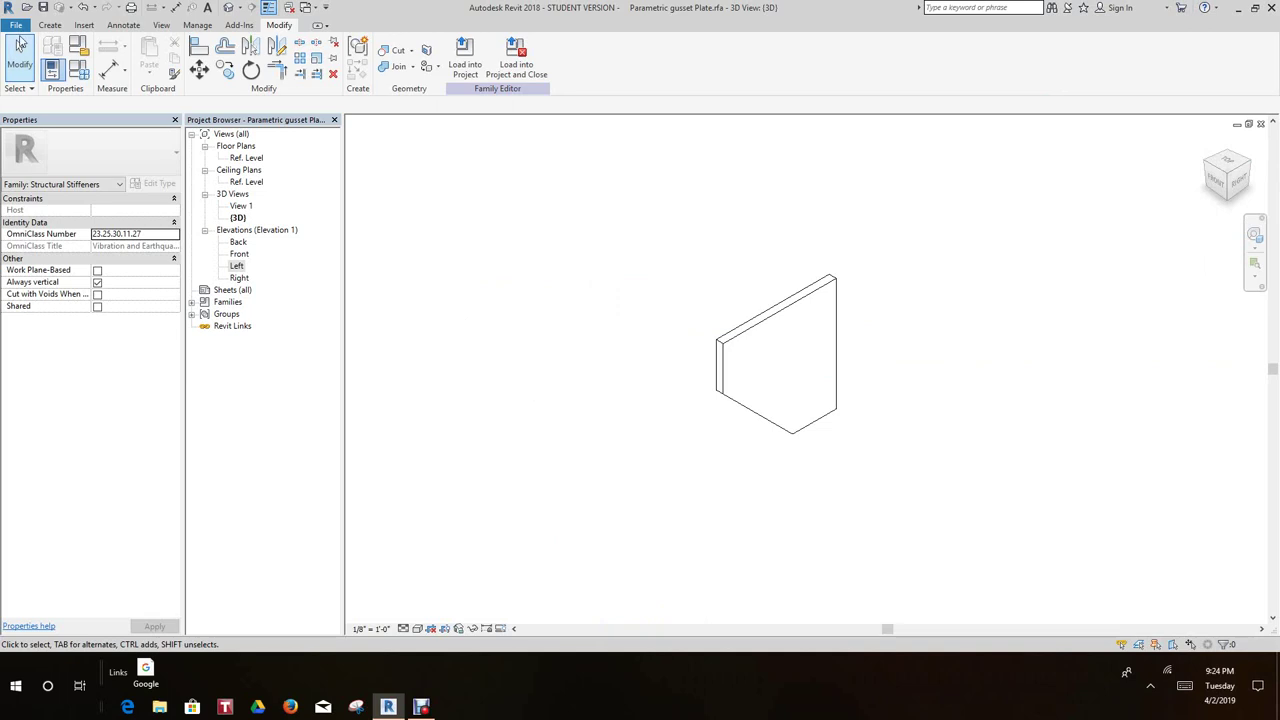
Create a new project, Project2, from the Structural Template
left_click(16, 26)
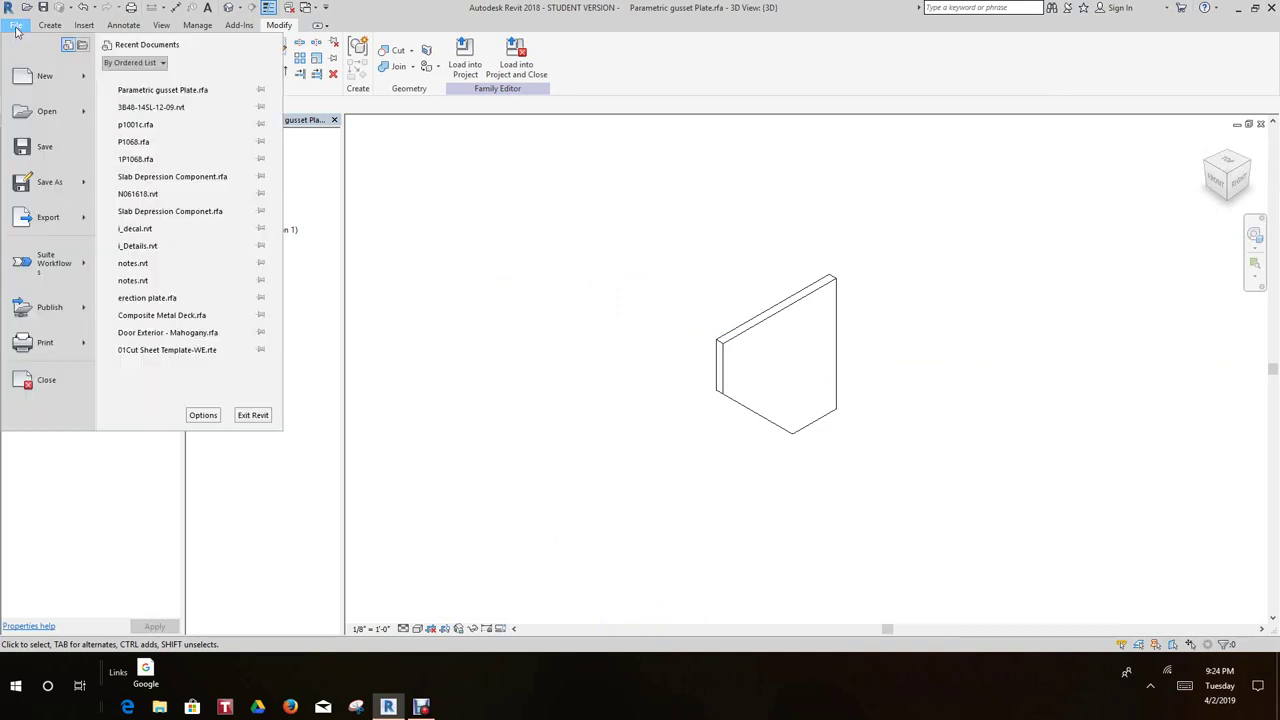
mouse_move(41, 80)
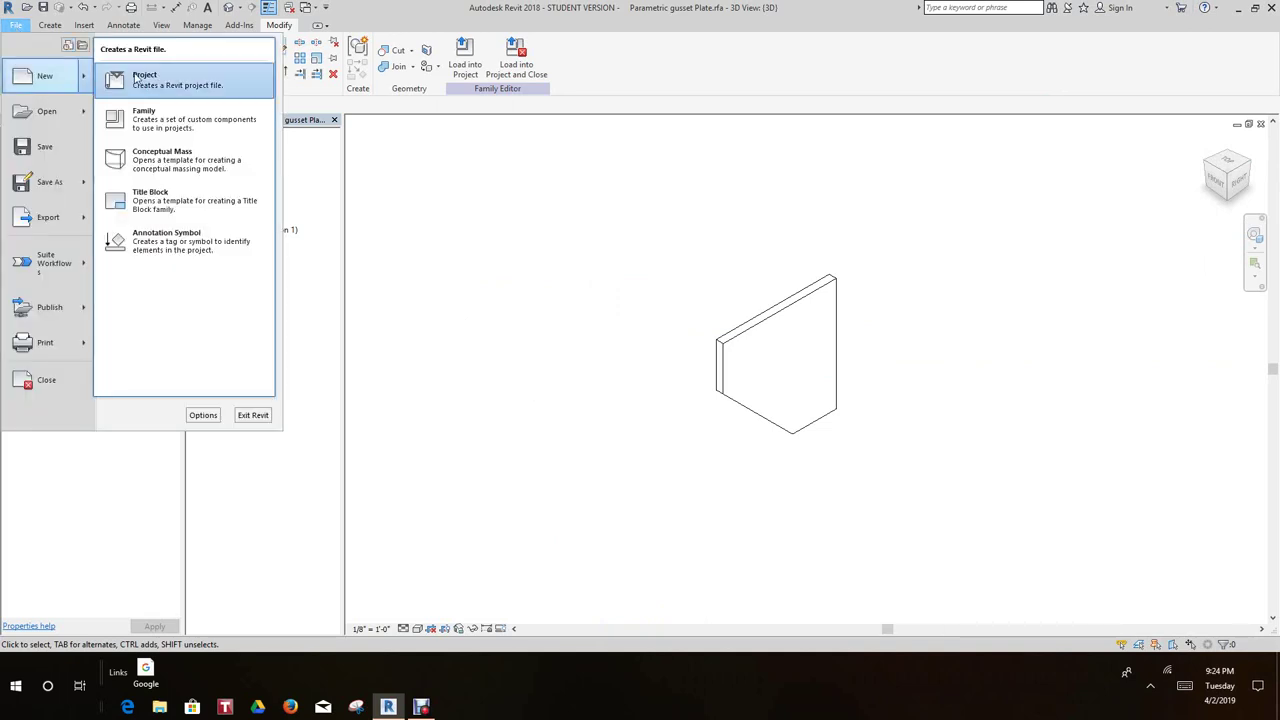
left_click(163, 85)
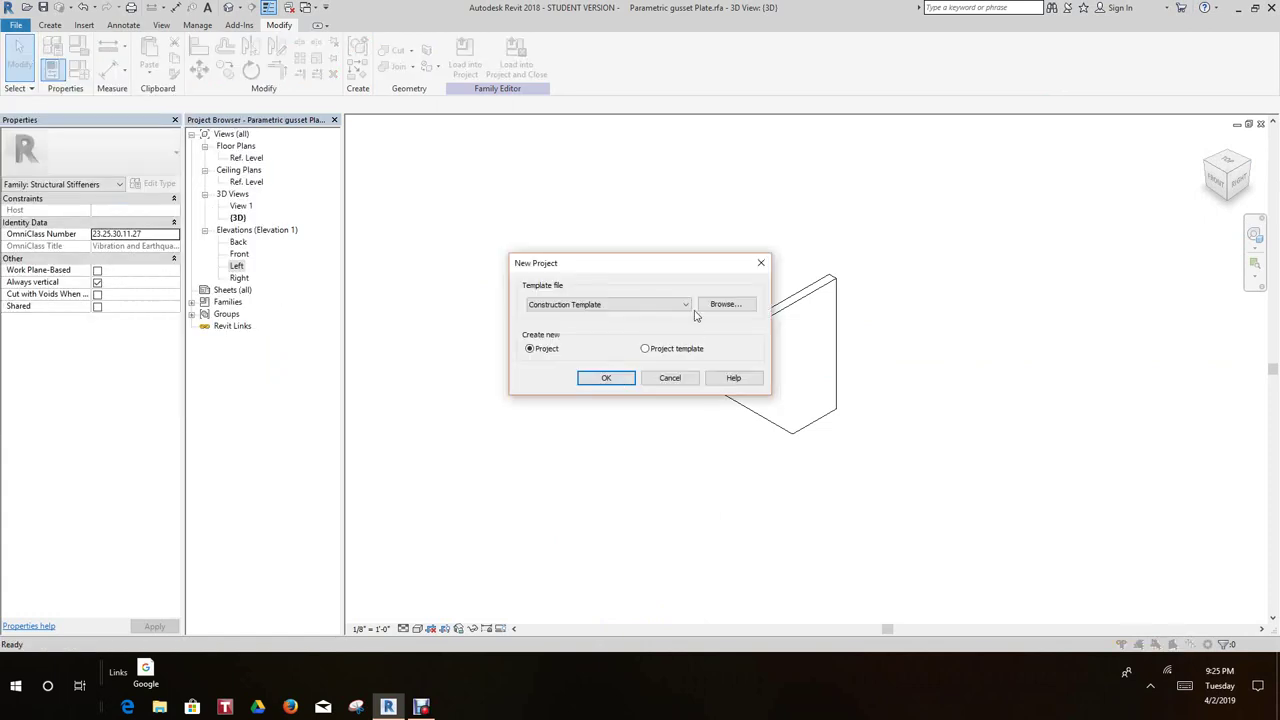
left_click(686, 304)
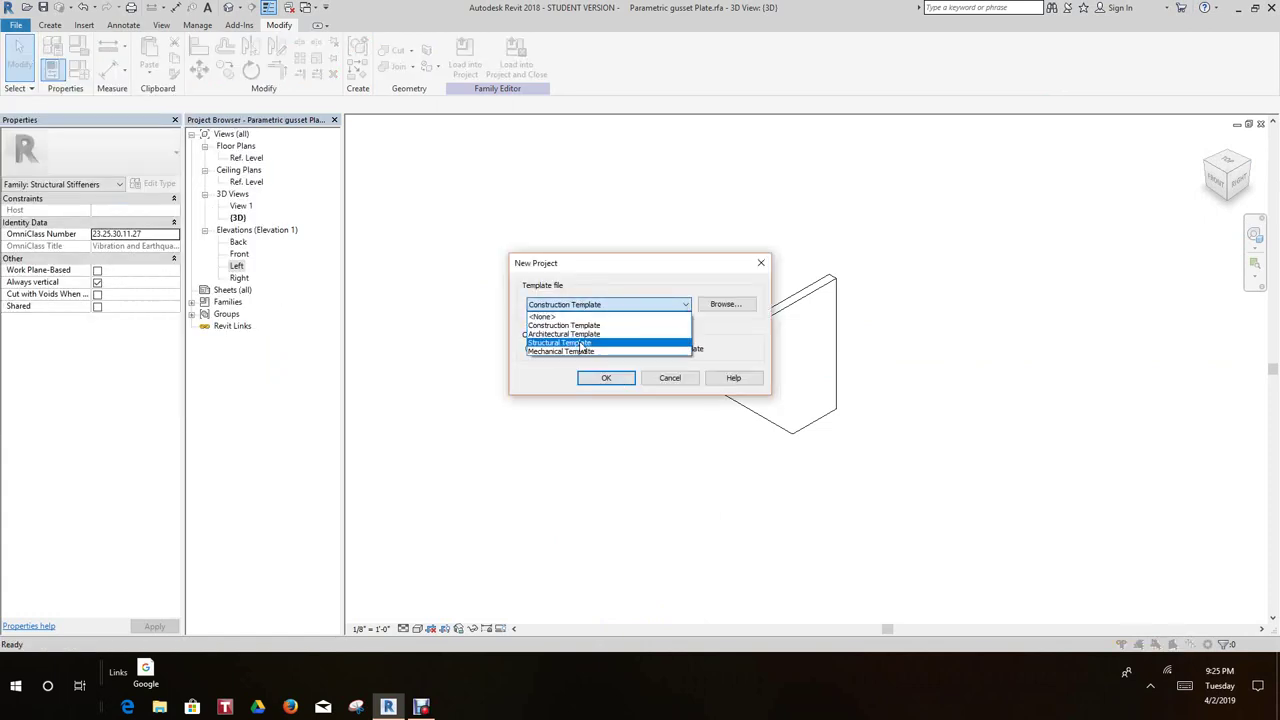
left_click(581, 344)
left_click(608, 378)
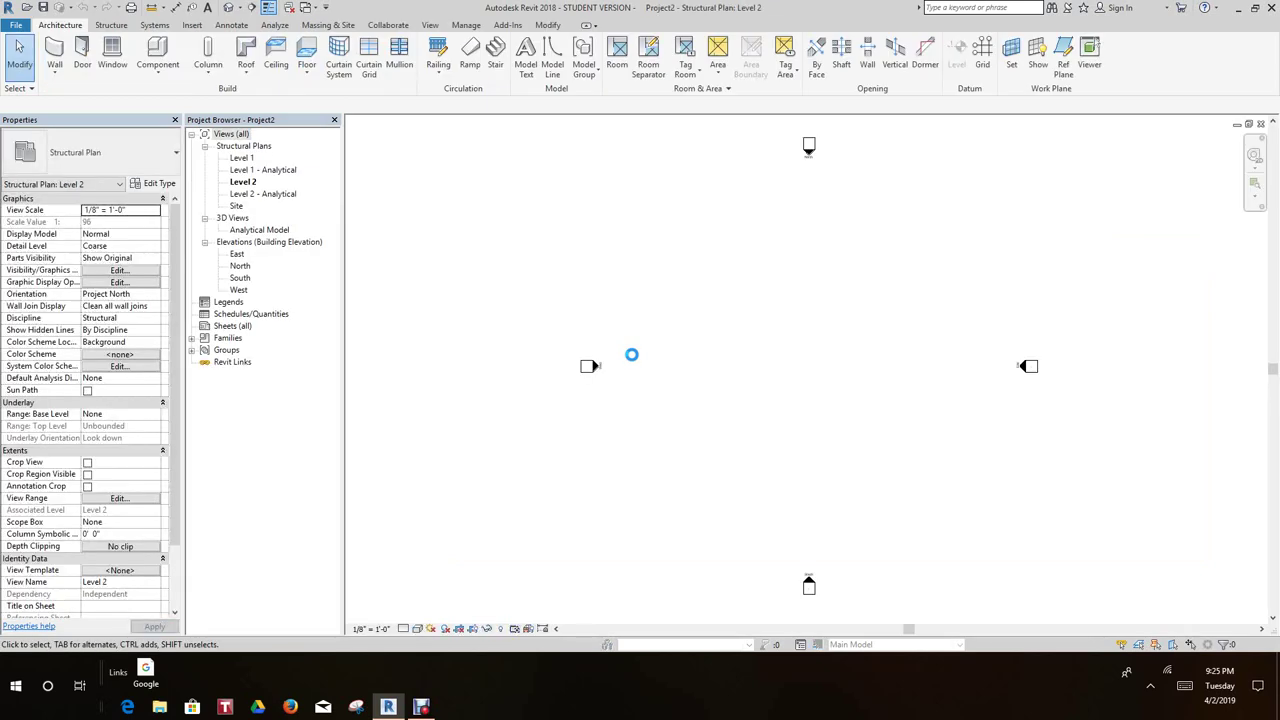
Tile the project and family windows (WT), zoom all to fit (ZA), then activate the family 3D view
scroll(665, 346, "down", 1)
middle_click_drag(665, 346, 646, 390)
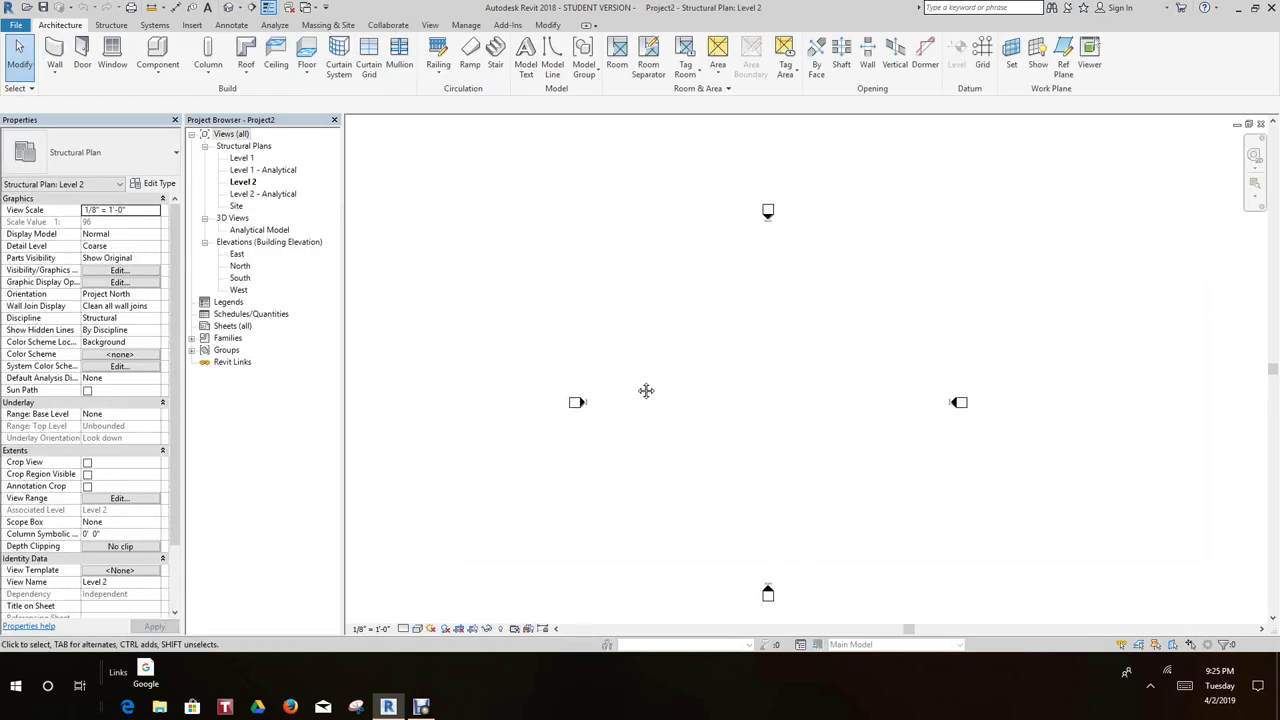
key("w")
key("t")
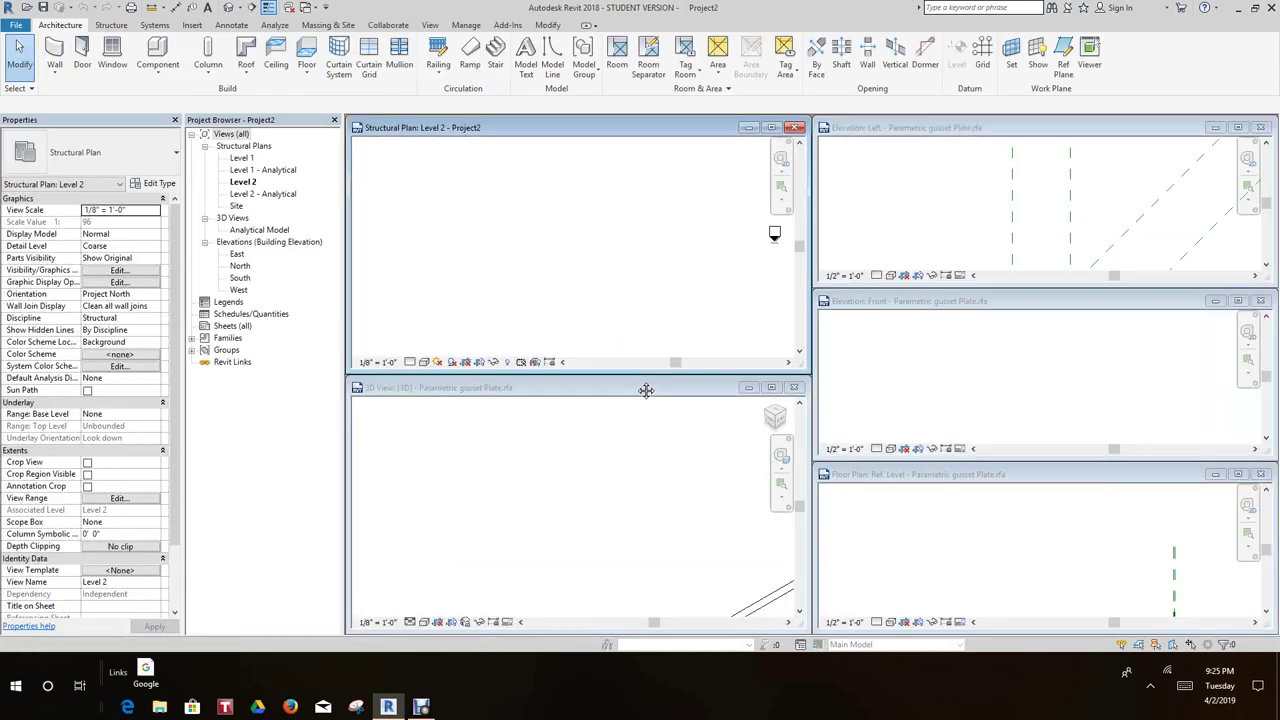
key("z")
key("a")
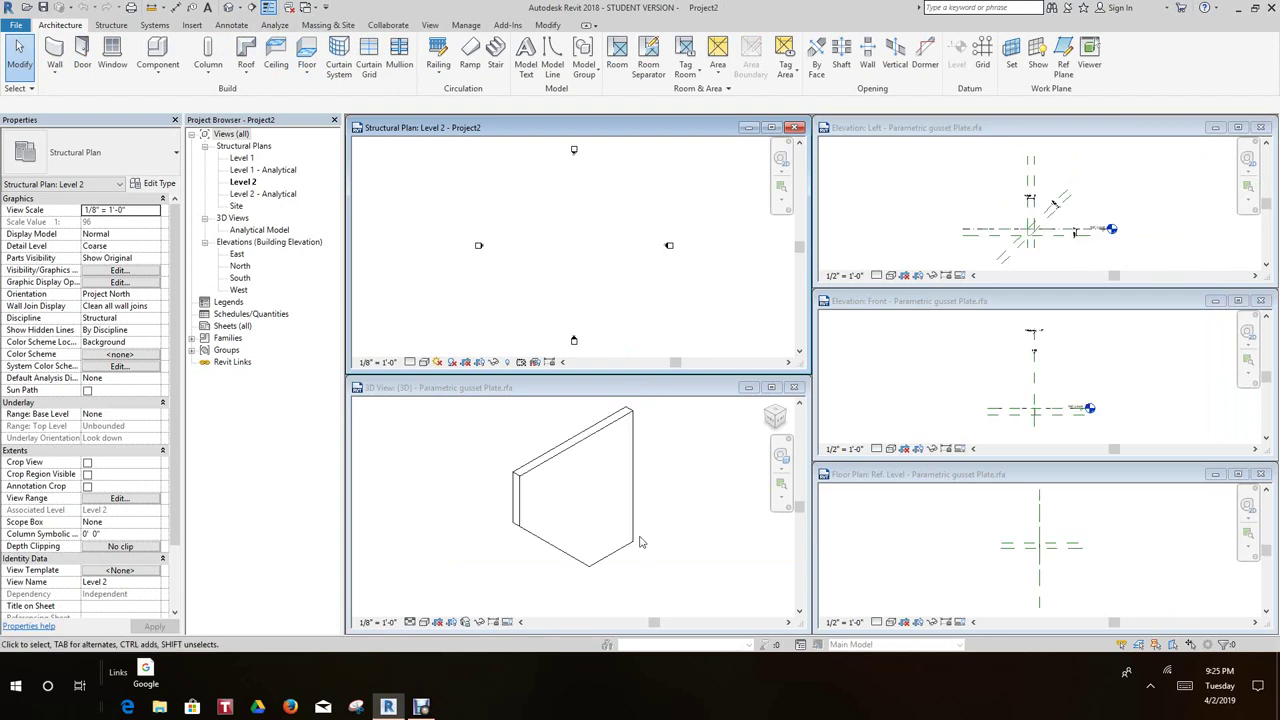
left_click(655, 485)
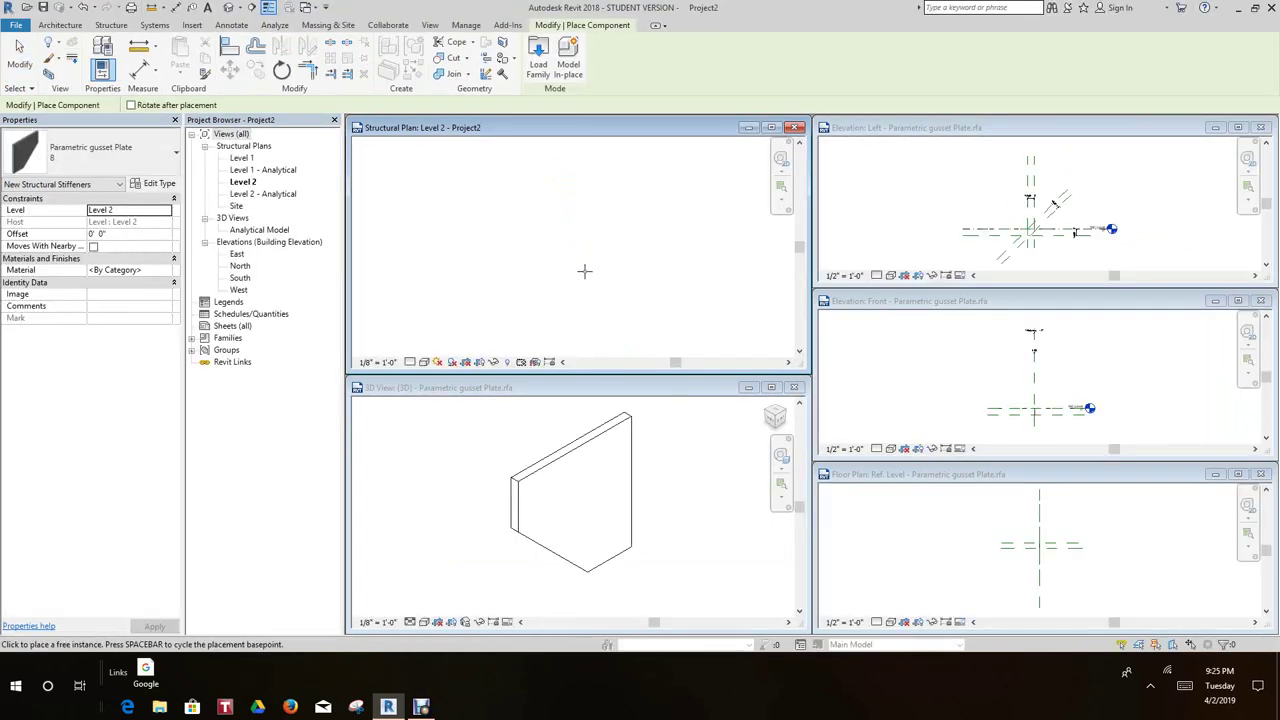
scroll(581, 262, "down", 4)
Place three type 8 gusset plates in Project2's 3D view, then end placement
left_click(229, 7)
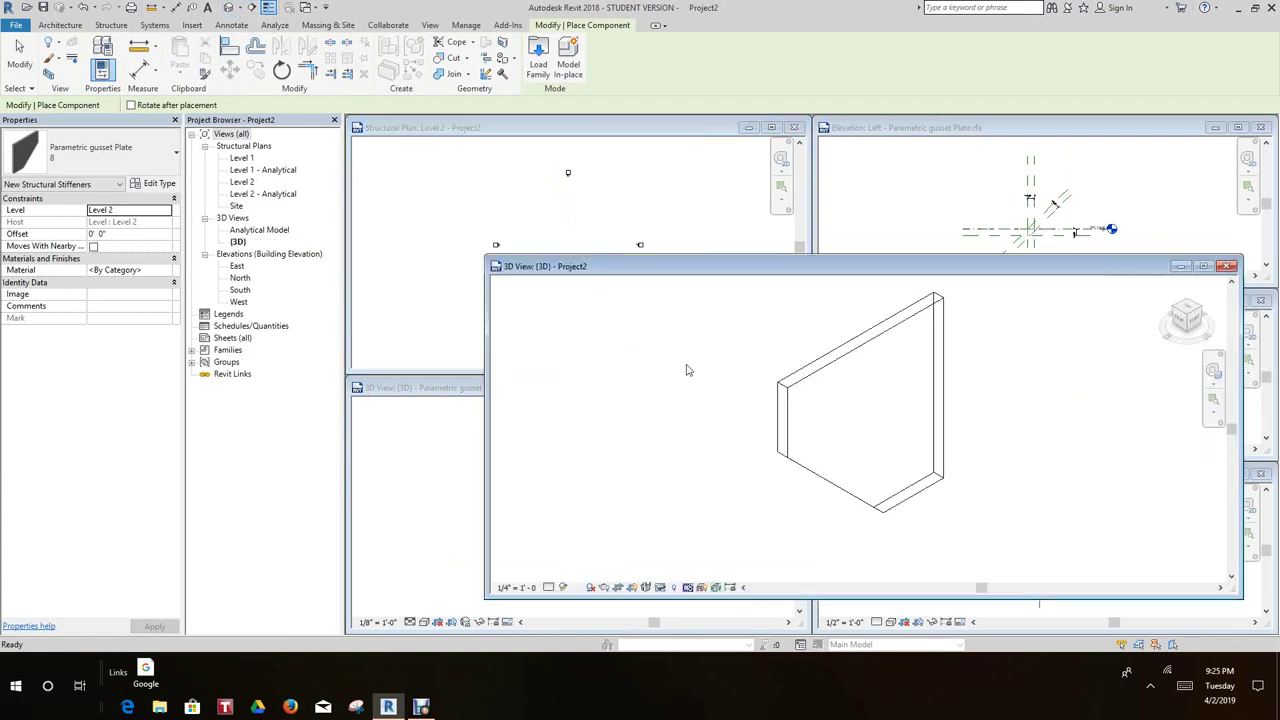
scroll(780, 428, "down", 3)
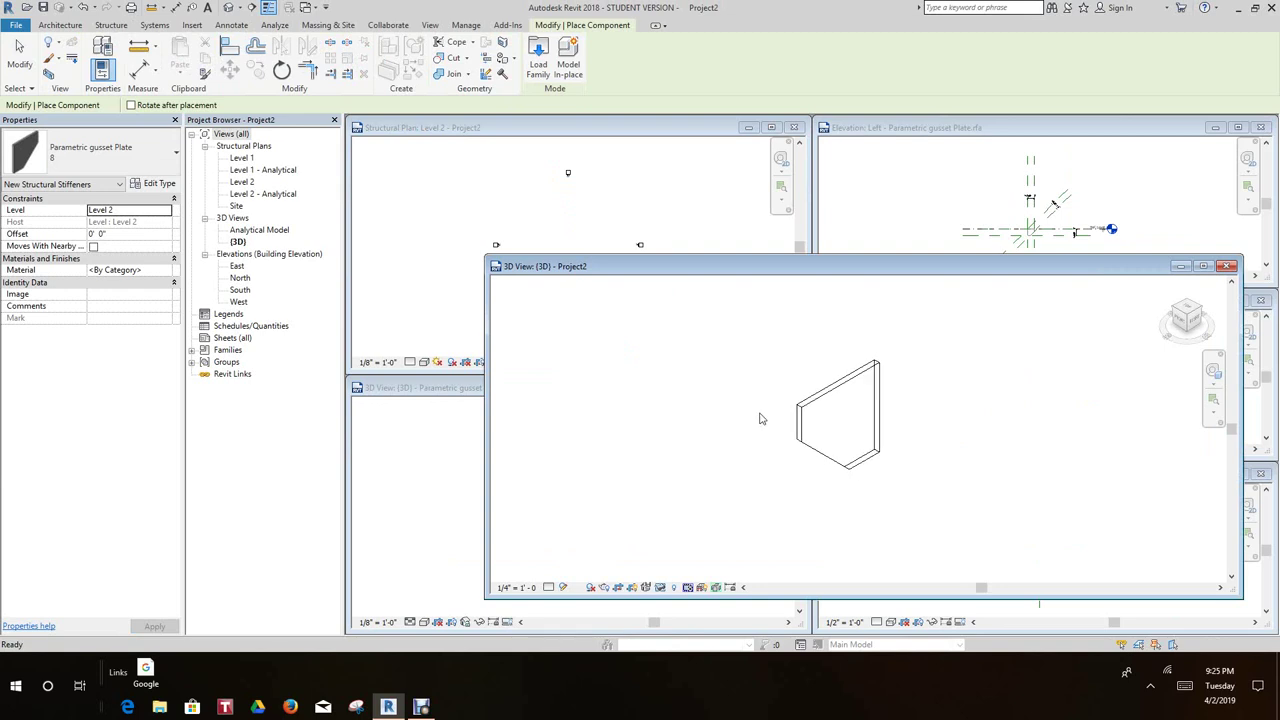
left_click(756, 398)
key("space")
left_click(702, 392)
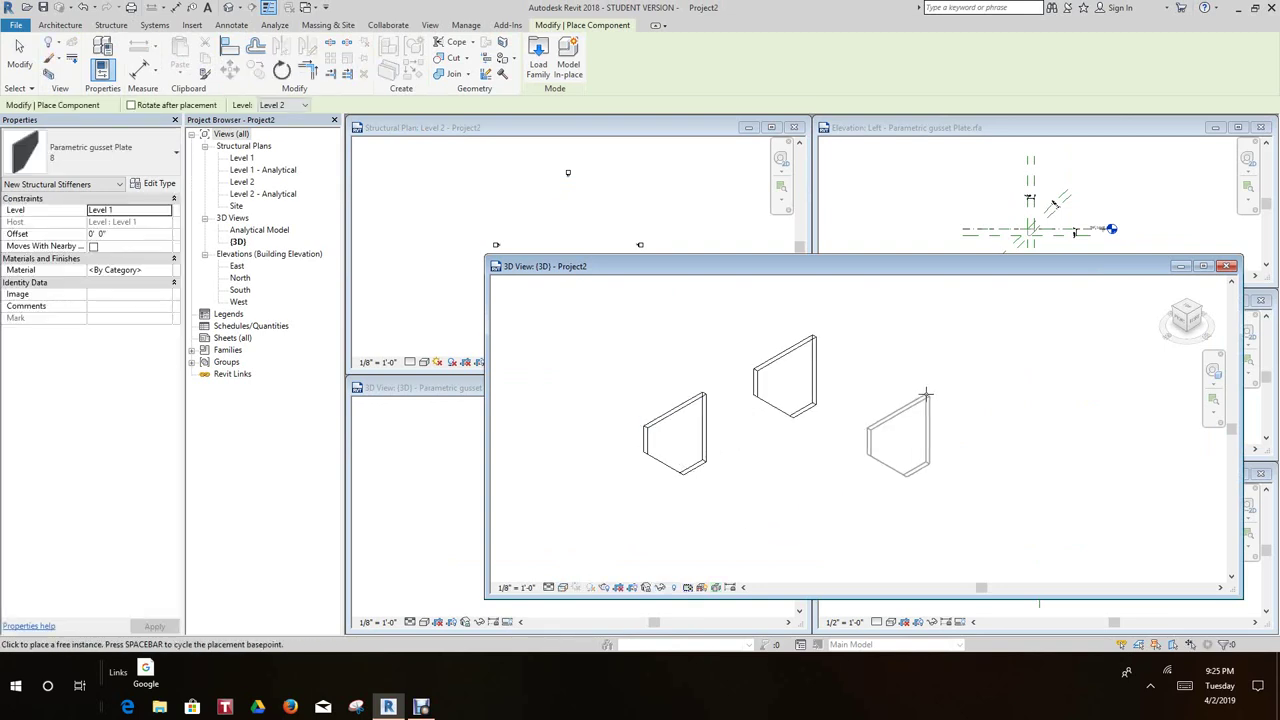
right_click(936, 397)
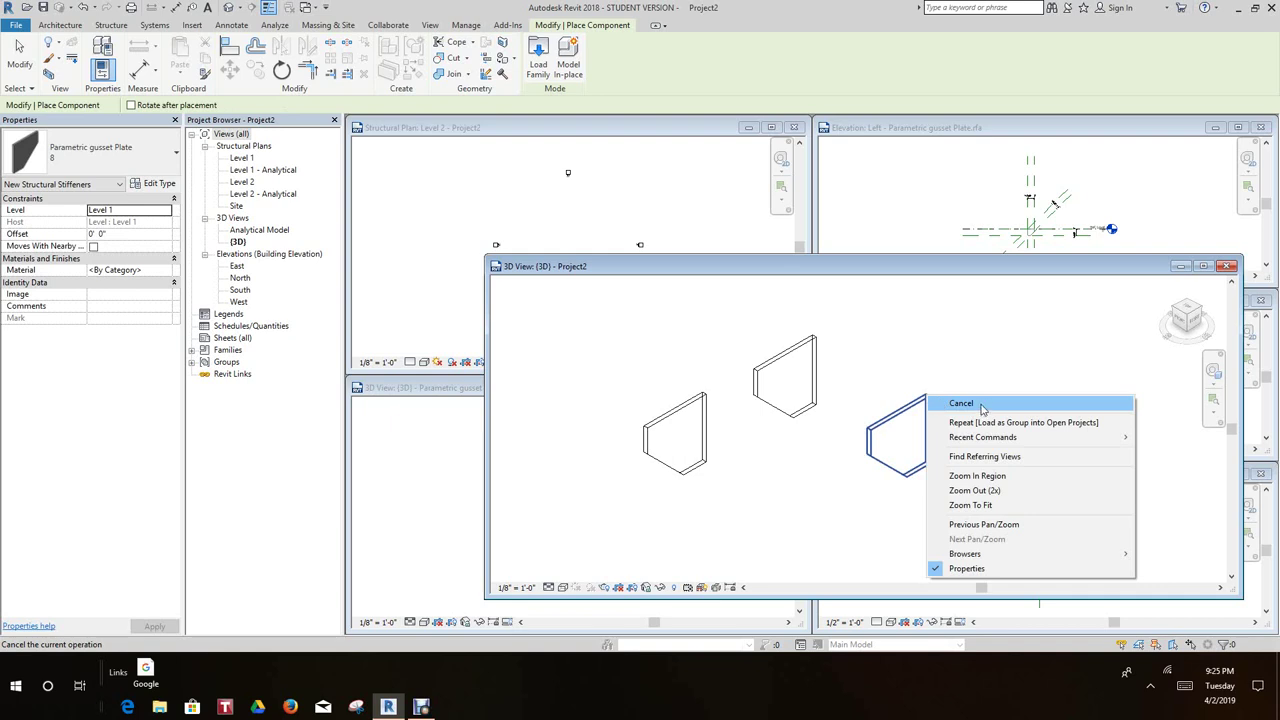
left_click(982, 403)
right_click(990, 394)
left_click(1025, 394)
left_click(895, 422)
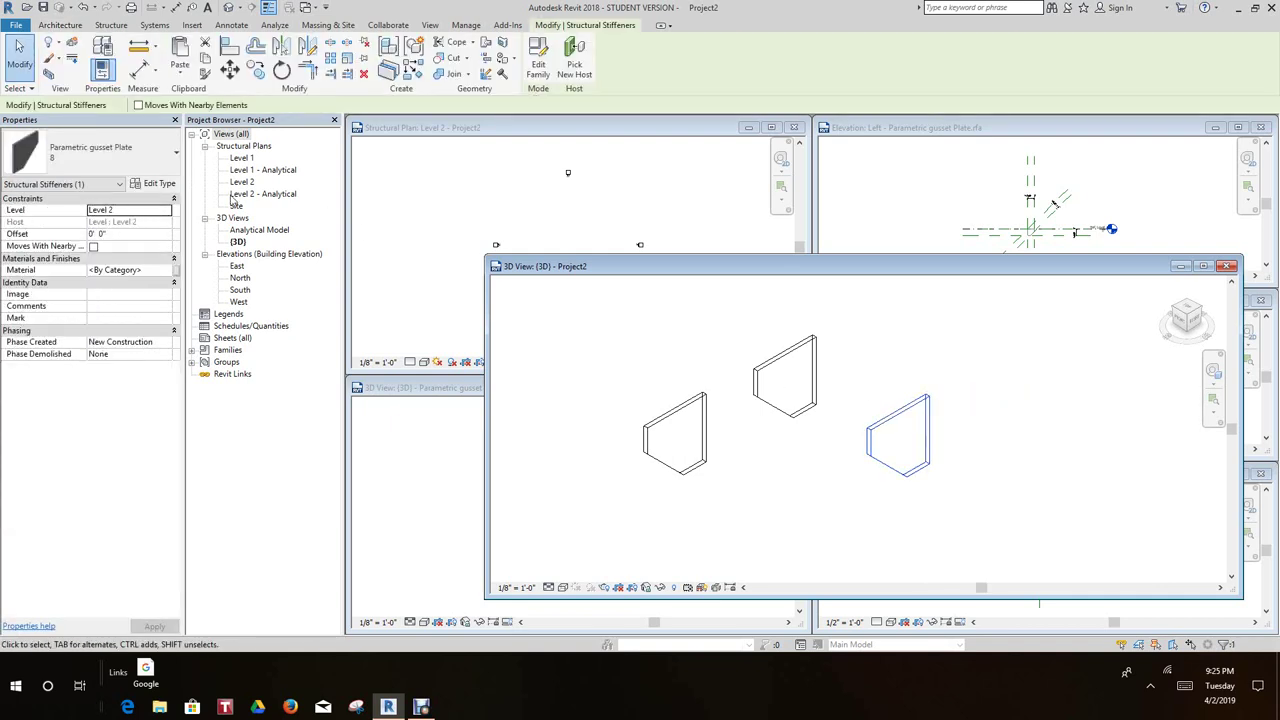
Switch the right-hand gusset plate to type 10
left_click(175, 157)
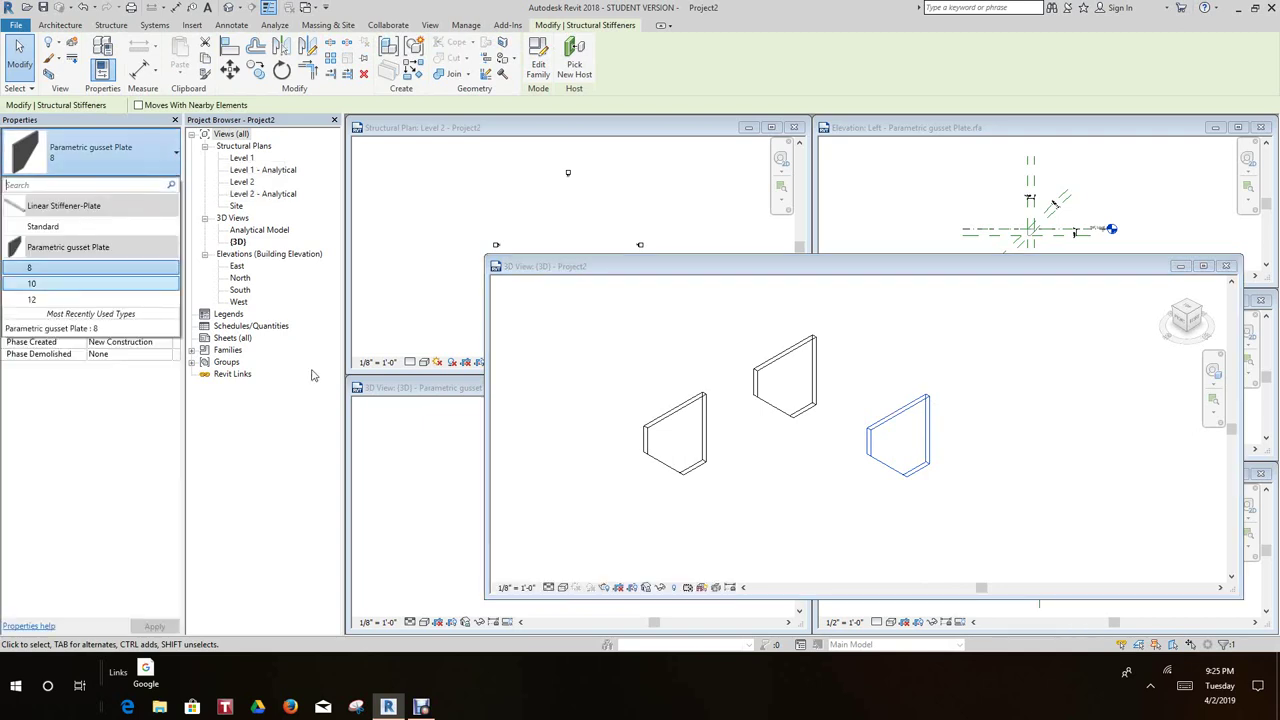
left_click(53, 286)
left_click(795, 479)
left_click(756, 452)
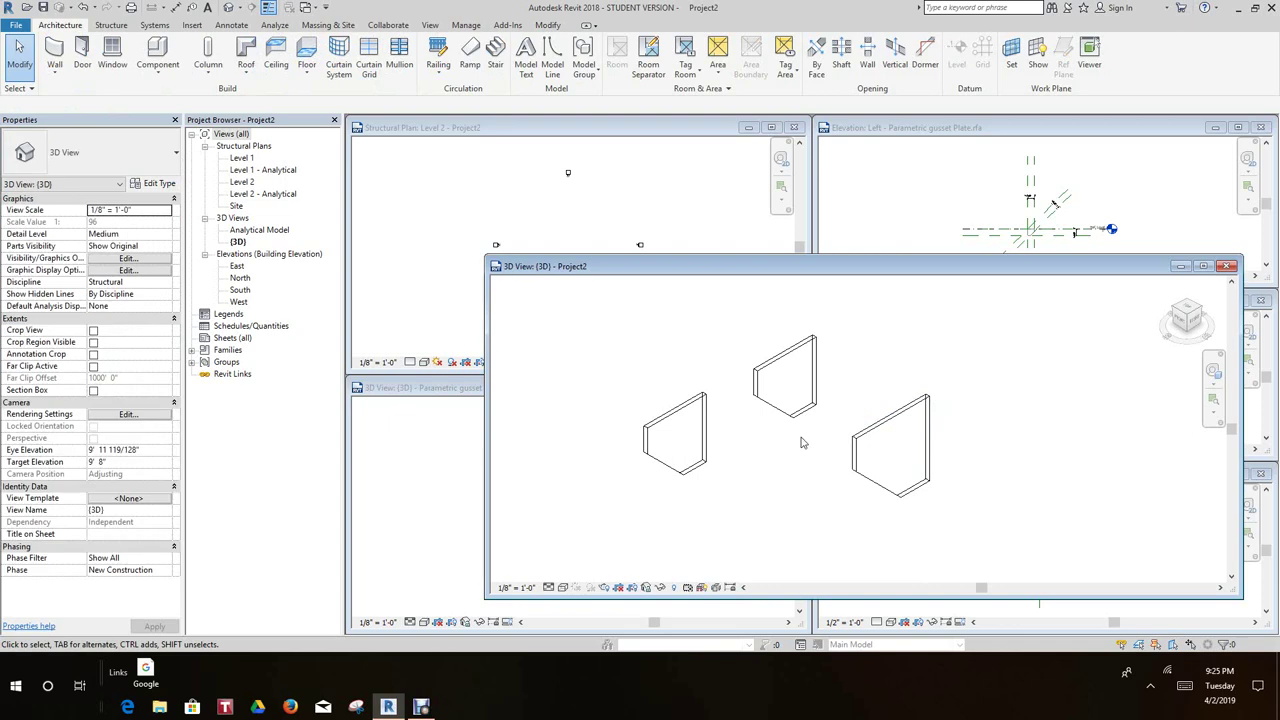
Switch the middle gusset plate to type 12
left_click(801, 414)
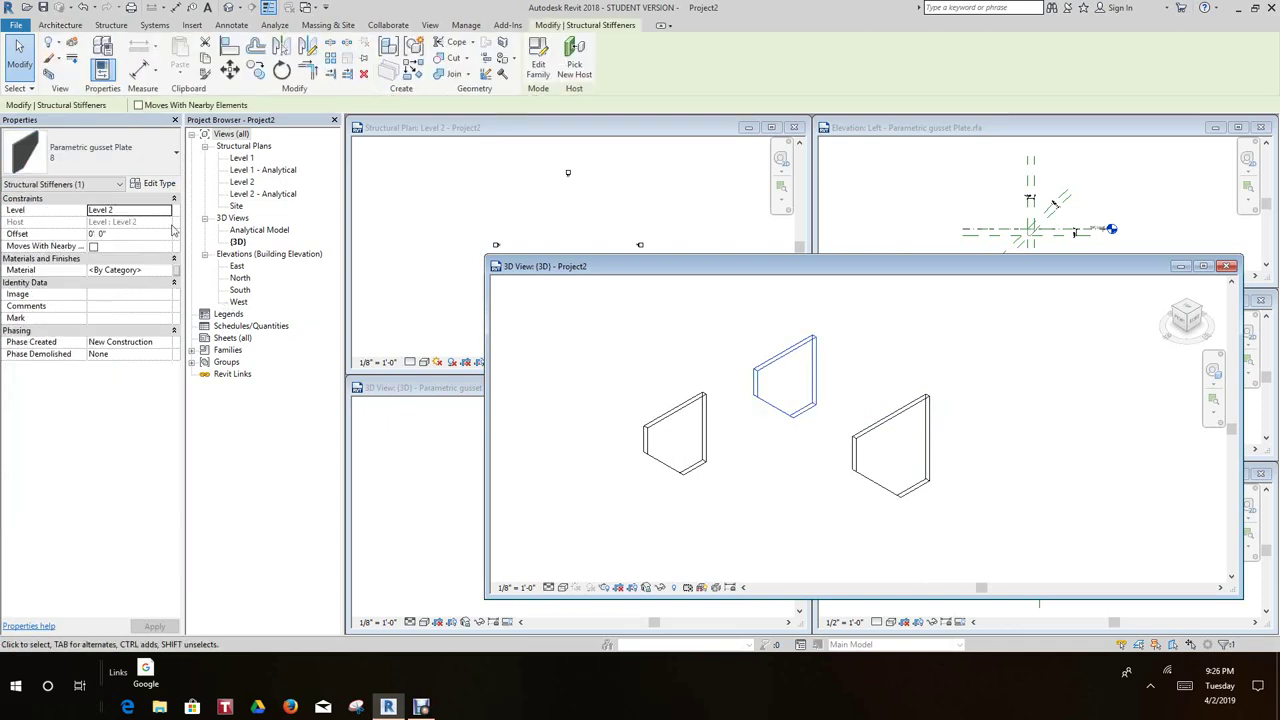
left_click(168, 160)
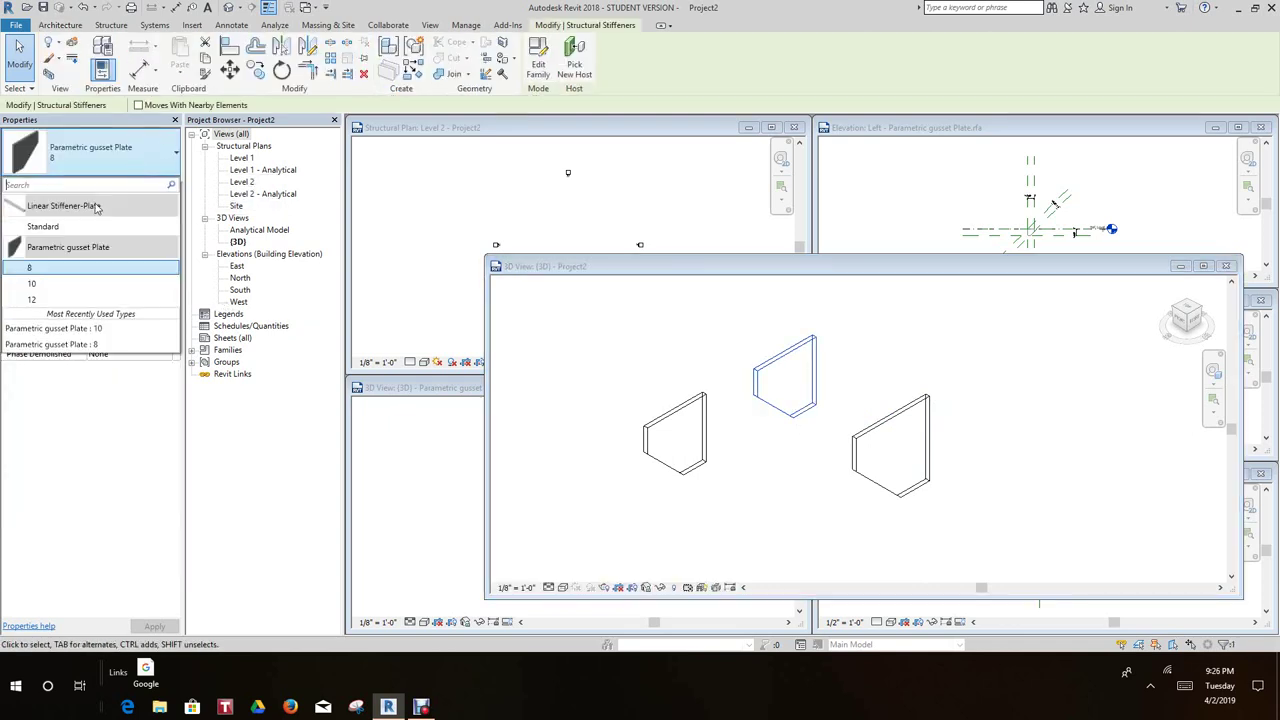
left_click(52, 300)
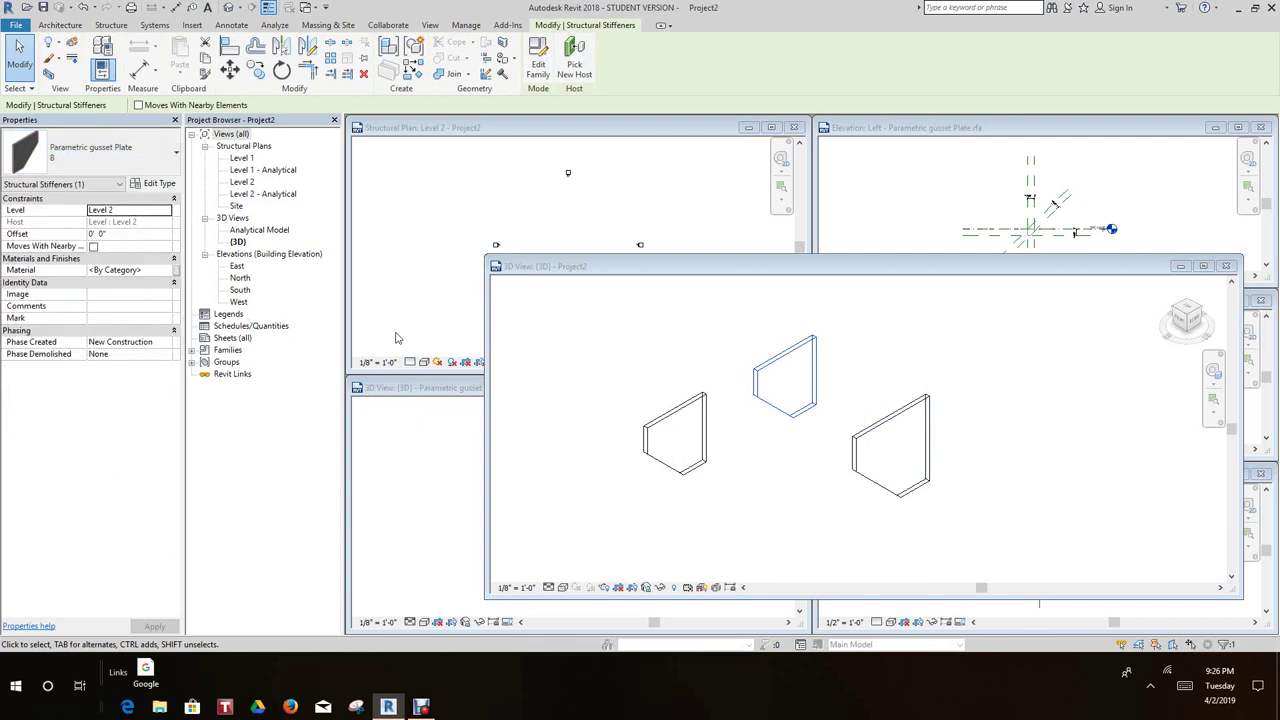
left_click(631, 361)
scroll(626, 356, "down", 4)
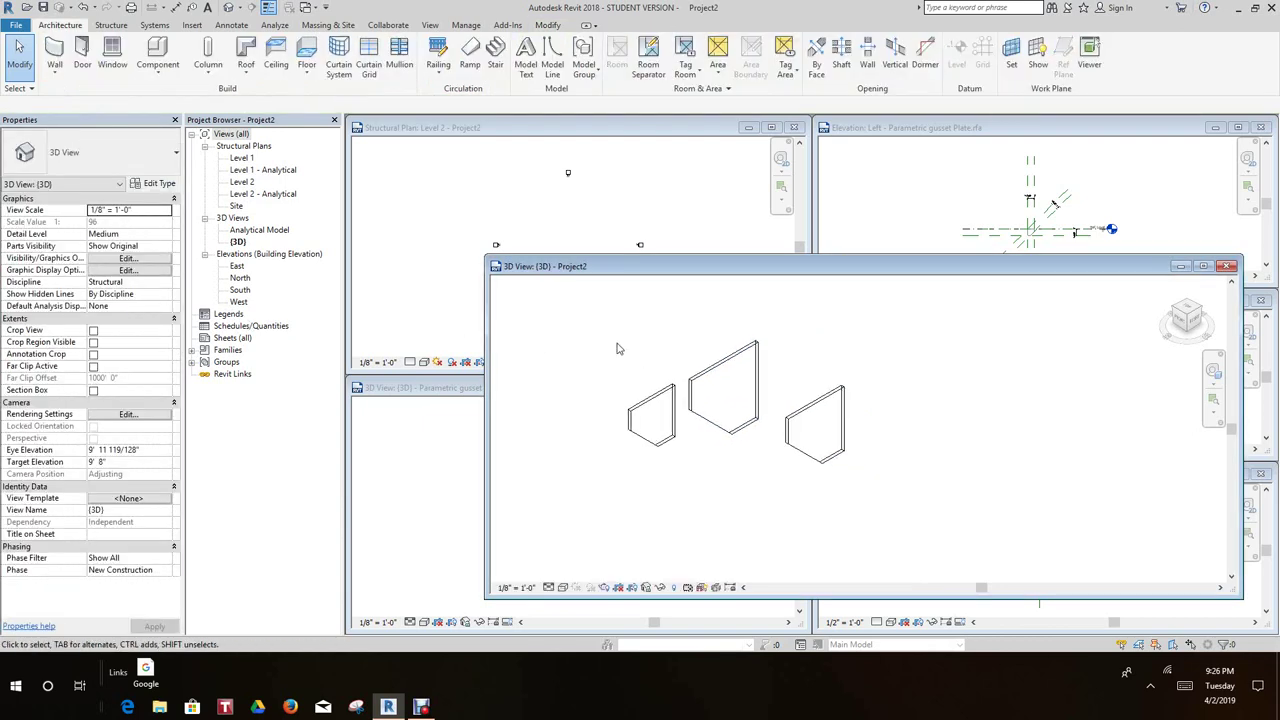